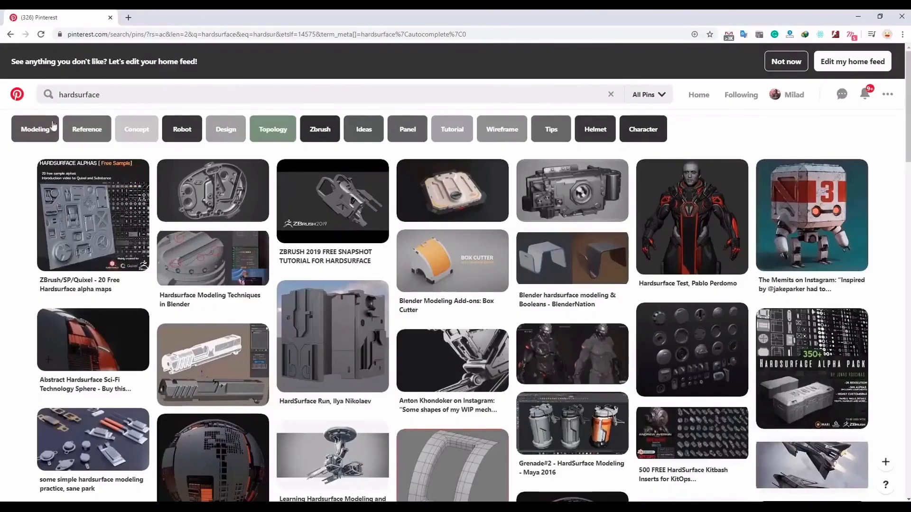
- Browse the Pinterest image results for hardsurface to look over modeling references
scroll(215, 223, down, 2)
scroll(215, 223, down, 2)
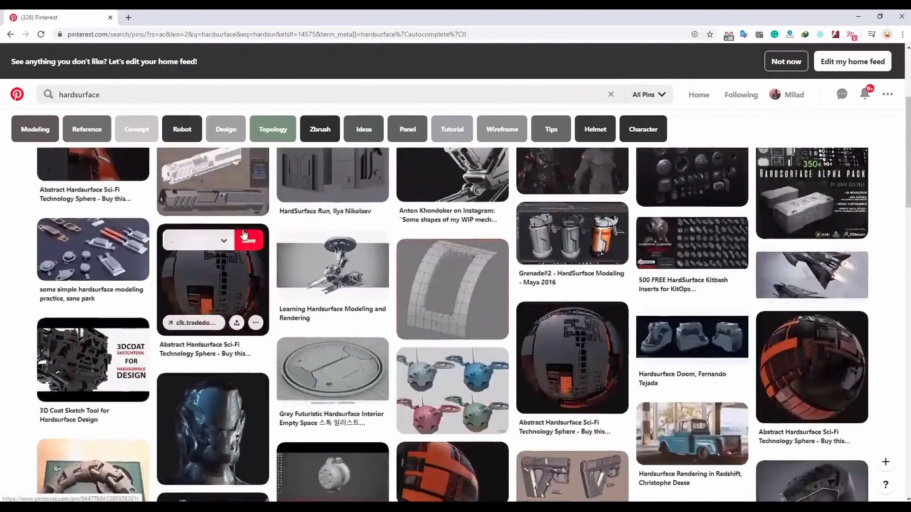
scroll(259, 264, down, 3)
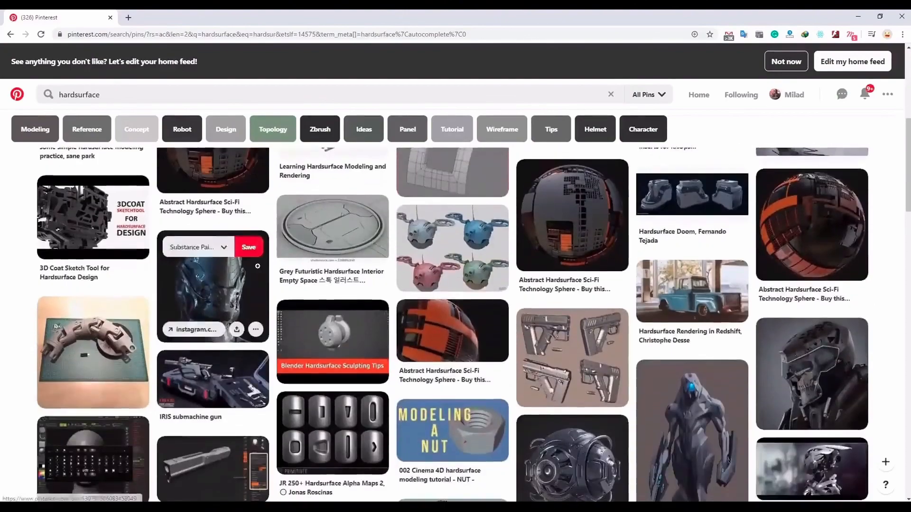
scroll(135, 311, down, 3)
scroll(136, 307, down, 5)
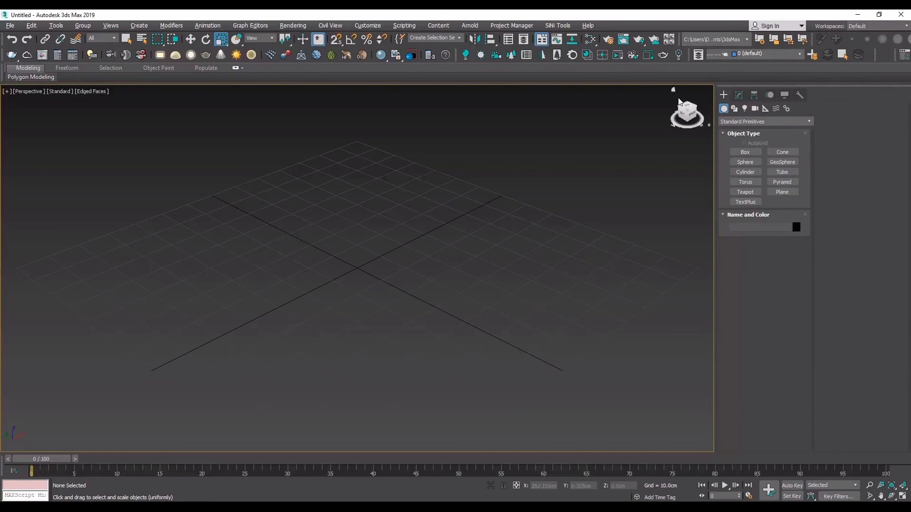
- In 3ds Max, create a plane about 75 cm long and 76 cm wide centred on the grid
click(782, 191)
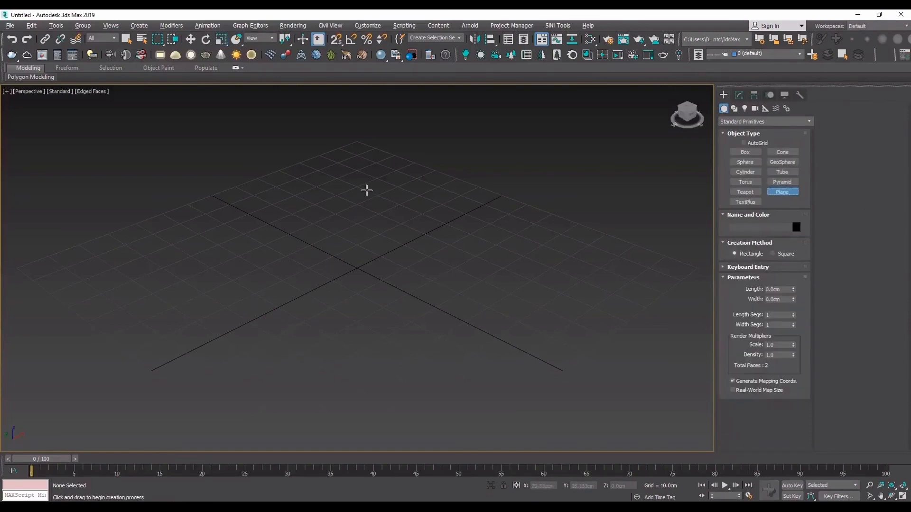
drag(366, 190, 369, 378)
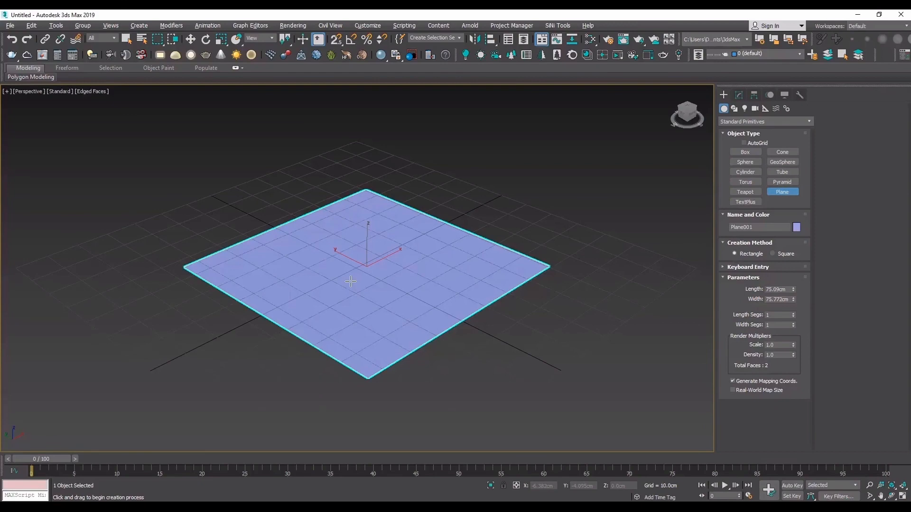
- Add a Standard material in the Slate Material Editor, assign it to the plane and show its parameters
key(m)
drag(593, 121, 491, 58)
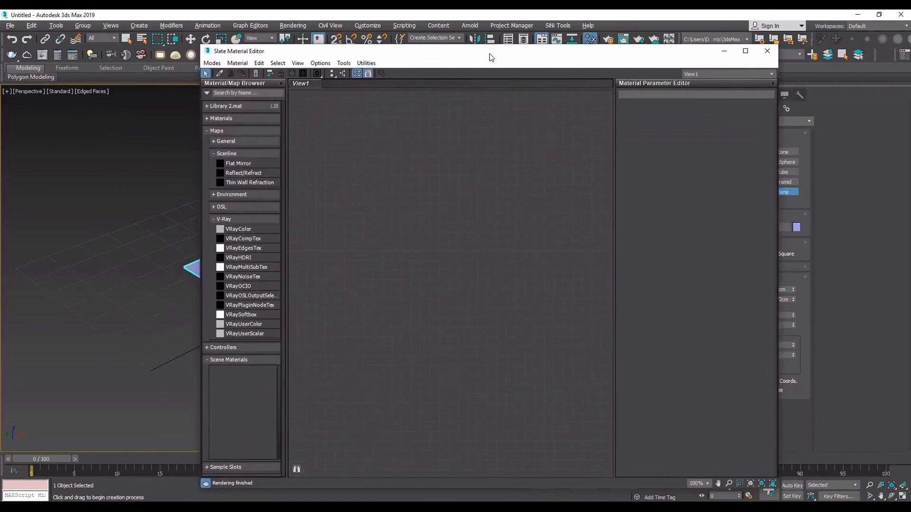
click(247, 93)
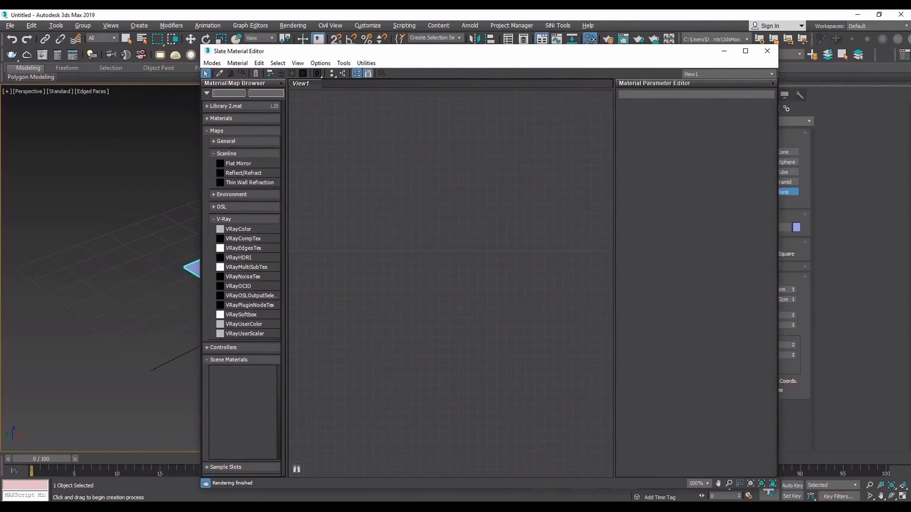
text(سفشد)
key(BackSpace)
key(BackSpace)
key(BackSpace)
key(BackSpace)
text(Stan)
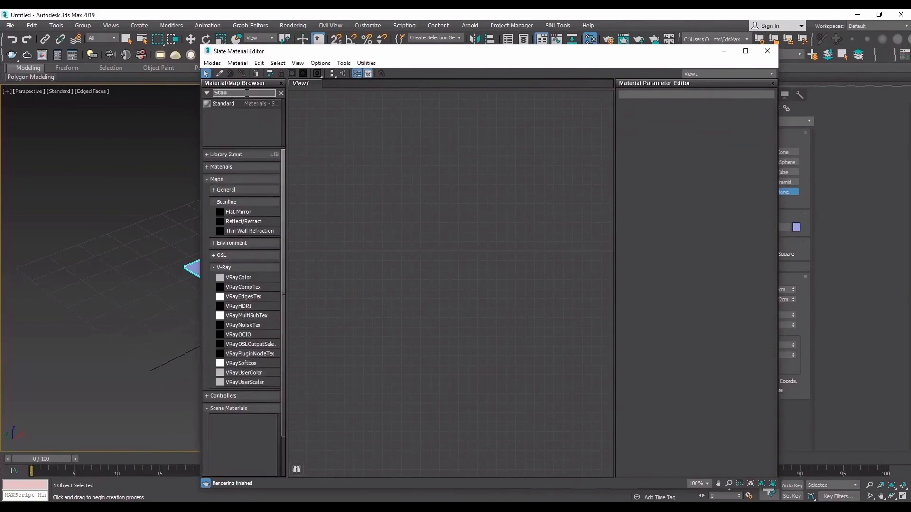
drag(239, 104, 499, 197)
scroll(499, 198, up, 3)
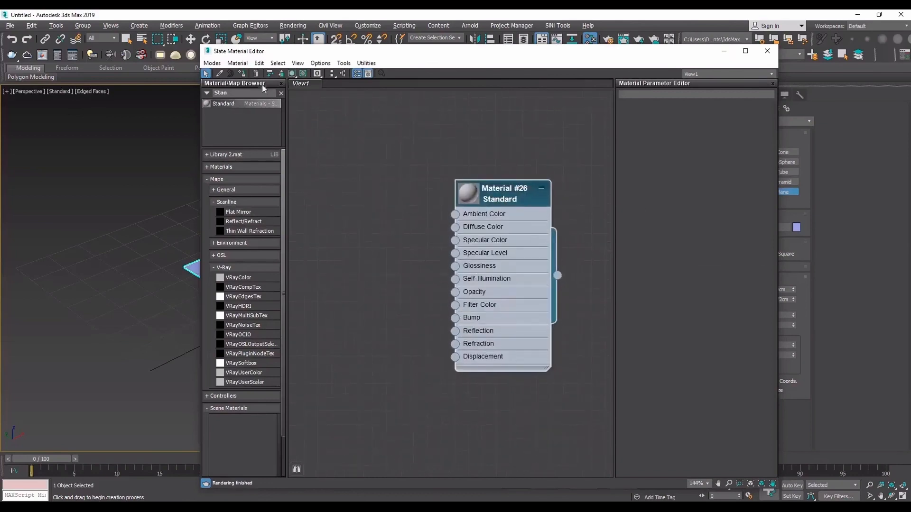
double_click(501, 202)
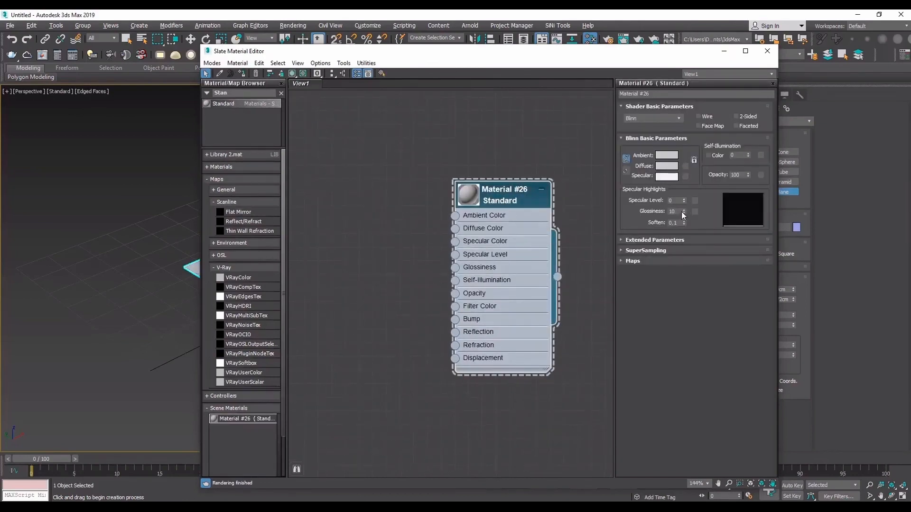
- Set the material's Specular Level to 98, Glossiness to 48 and diffuse colour to dark grey (23, 23, 23), and minimise the editor
drag(683, 201, 685, 154)
drag(684, 211, 685, 182)
click(667, 166)
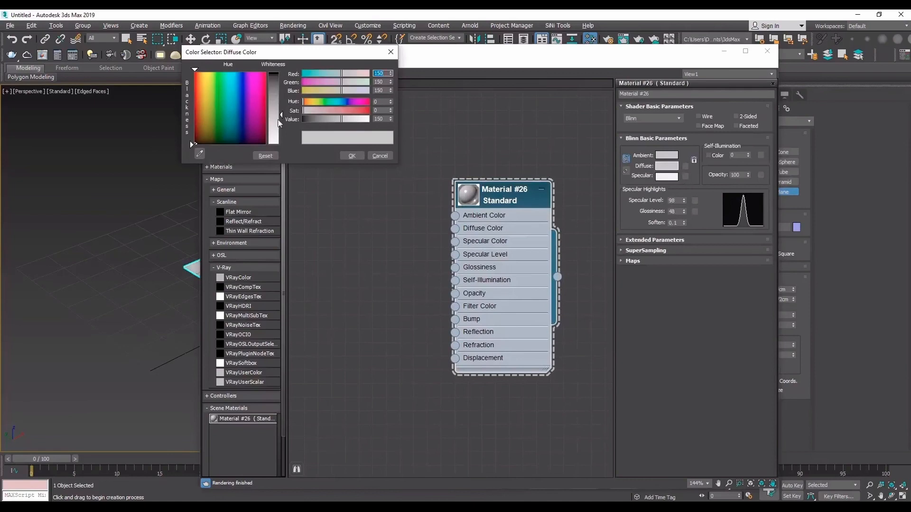
drag(281, 115, 281, 80)
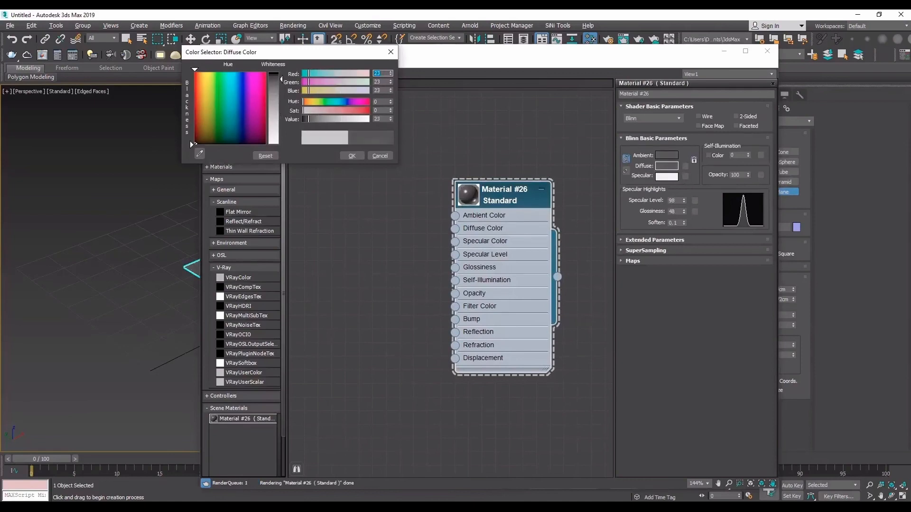
click(361, 156)
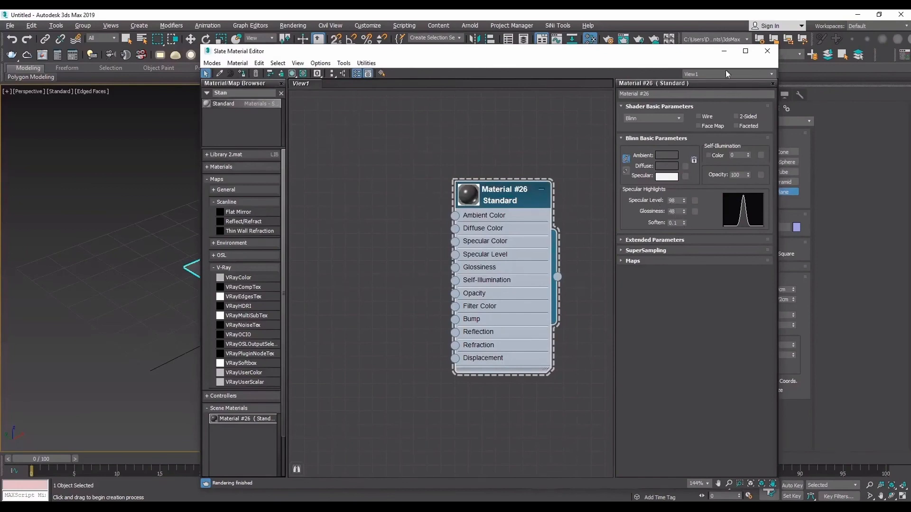
click(724, 51)
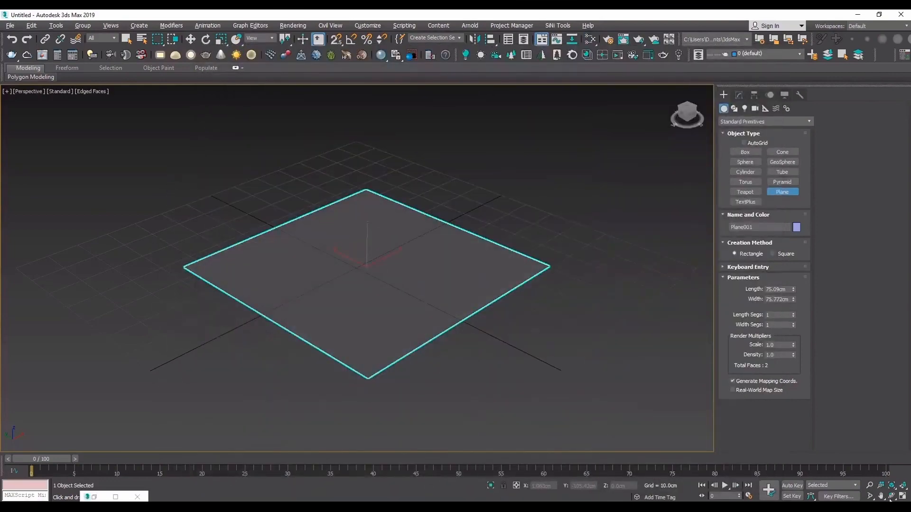
- Convert the plane to an Editable Poly
click(891, 498)
drag(339, 253, 334, 235)
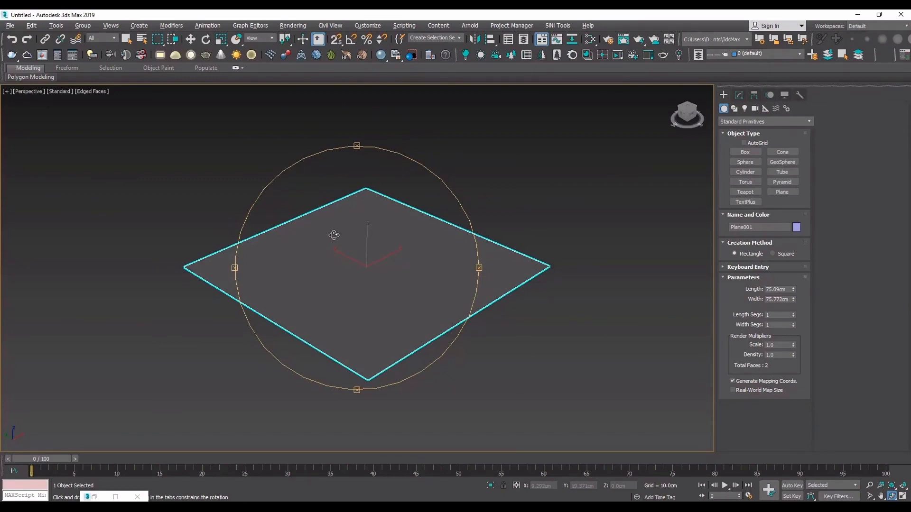
drag(334, 233, 362, 240)
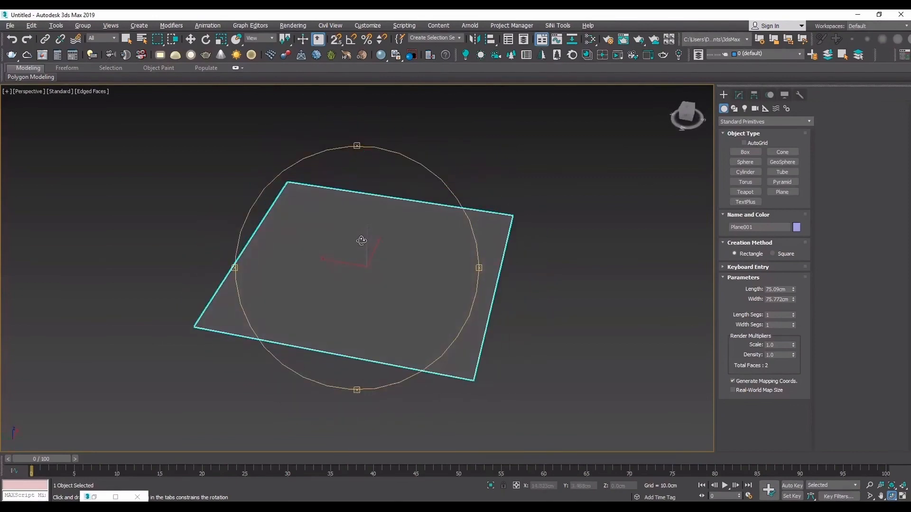
drag(361, 240, 451, 208)
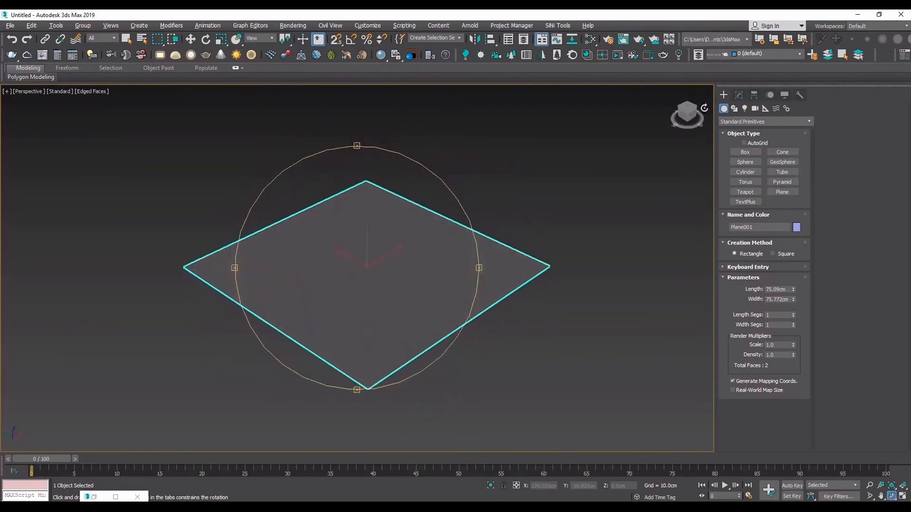
key(r)
click(739, 95)
right_click(480, 244)
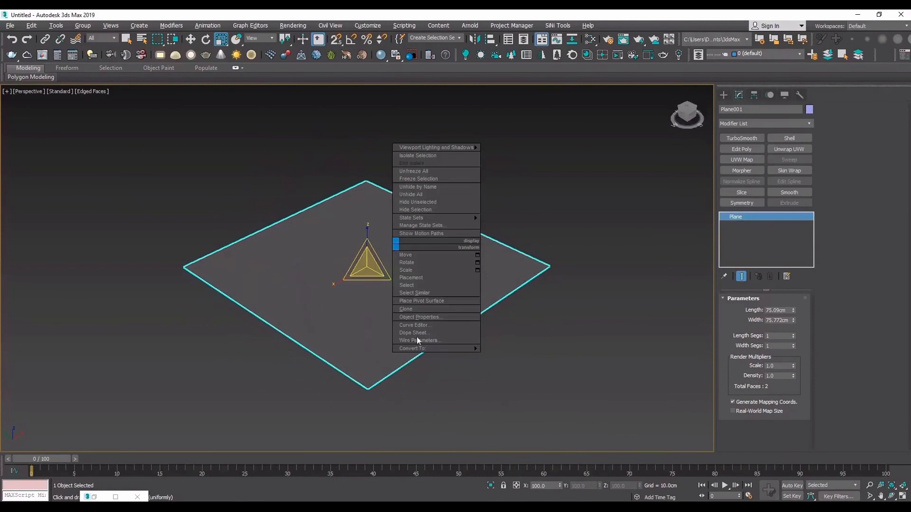
mouse_move(453, 349)
click(510, 356)
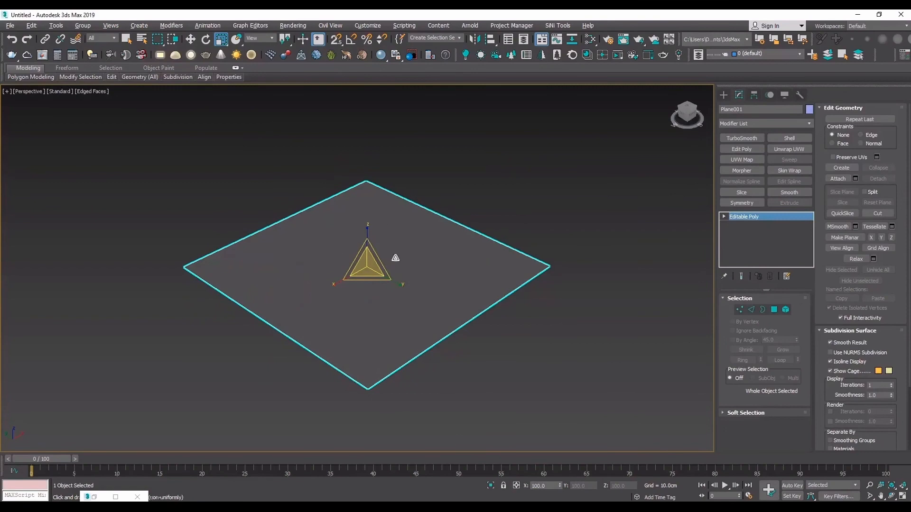
- Extend the plane's back edge straight up into a vertical wall about 60 cm high
click(280, 223)
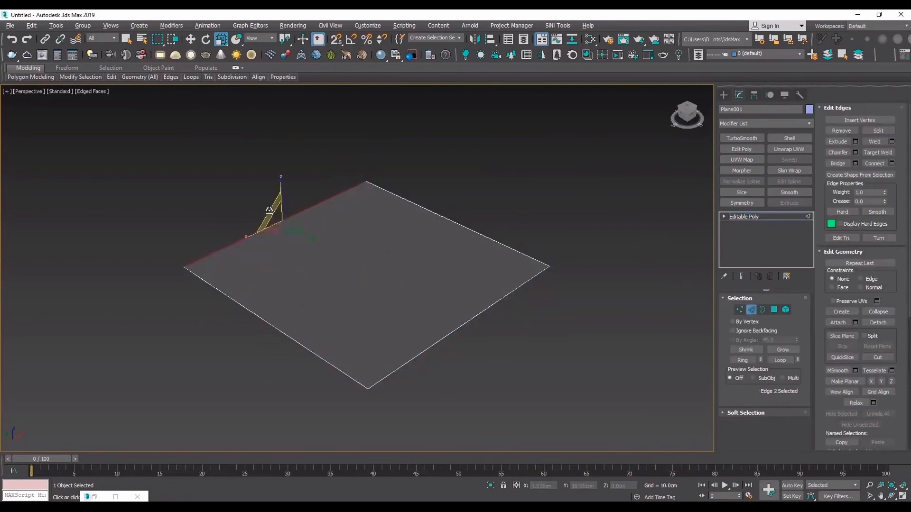
middle_drag(280, 227, 277, 260)
key(w)
shift+drag(280, 223, 304, 31)
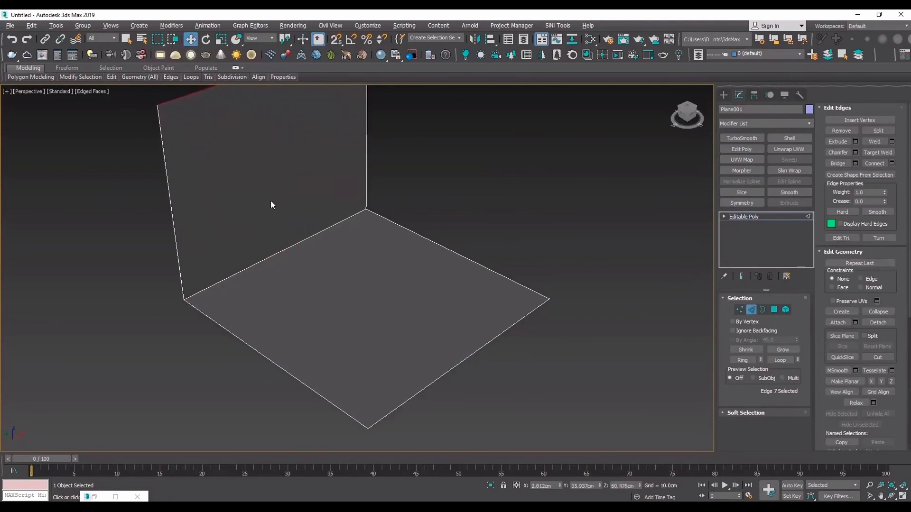
click(758, 218)
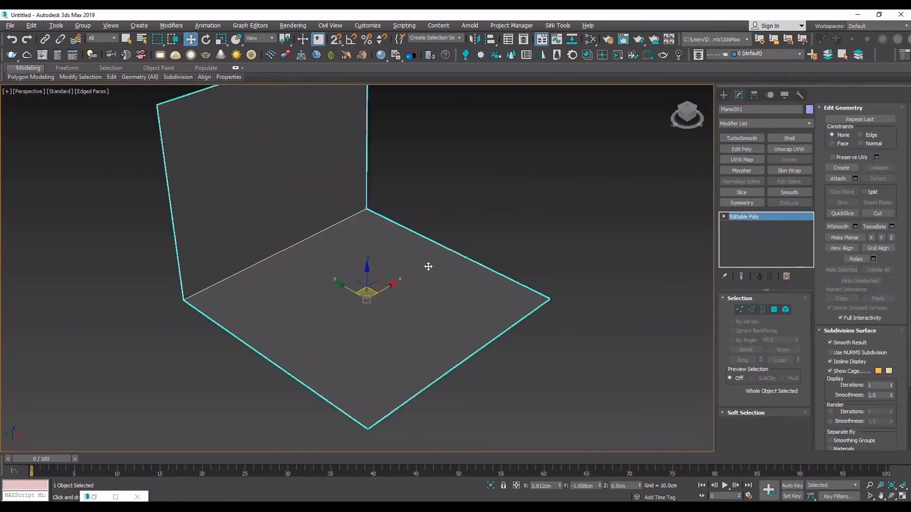
- Apply TurboSmooth to the L-shaped plane with 3 iterations
scroll(427, 265, down, 5)
scroll(334, 304, up, 5)
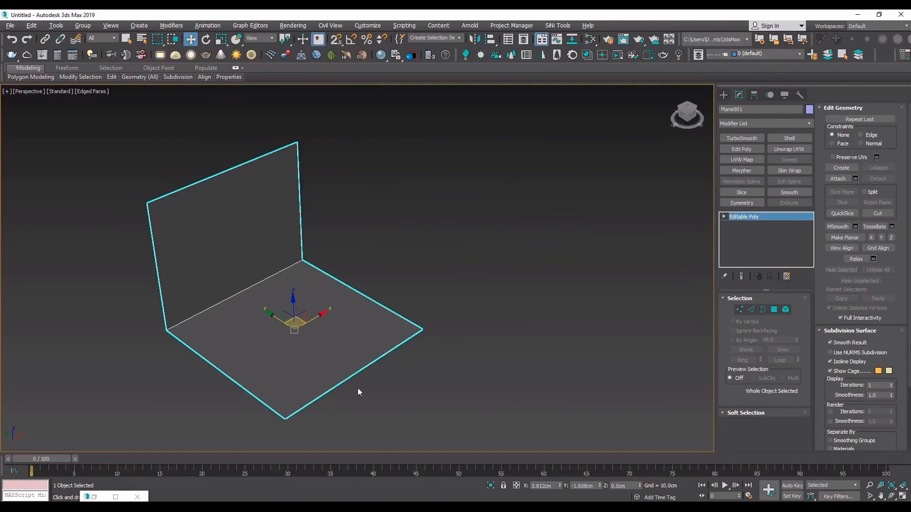
click(742, 138)
click(794, 313)
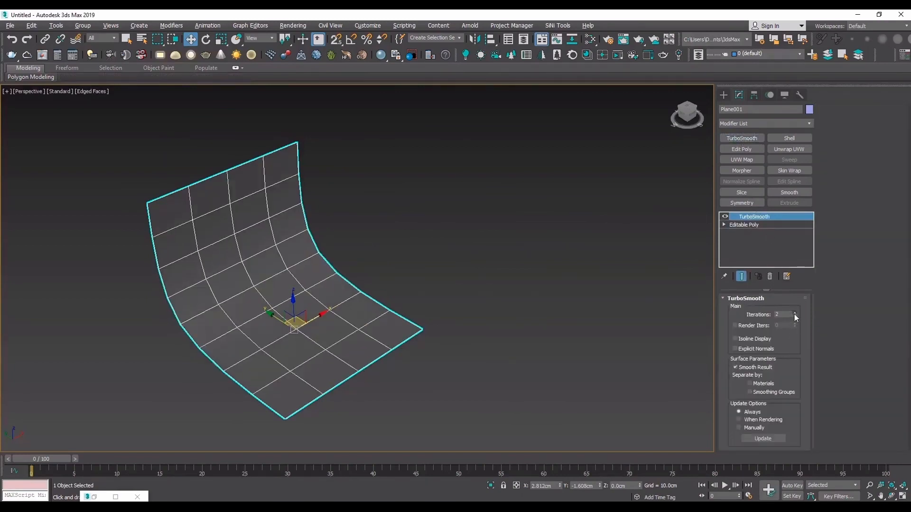
click(794, 313)
- Make an unsmoothed copy of the L-shaped plane beside the original and chamfer the copy's fold edge slightly
click(489, 300)
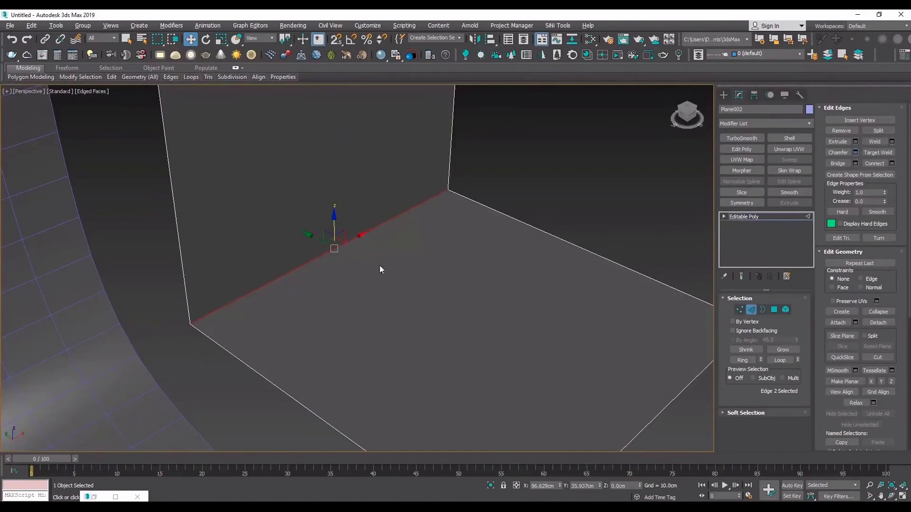
drag(368, 287, 368, 278)
click(363, 354)
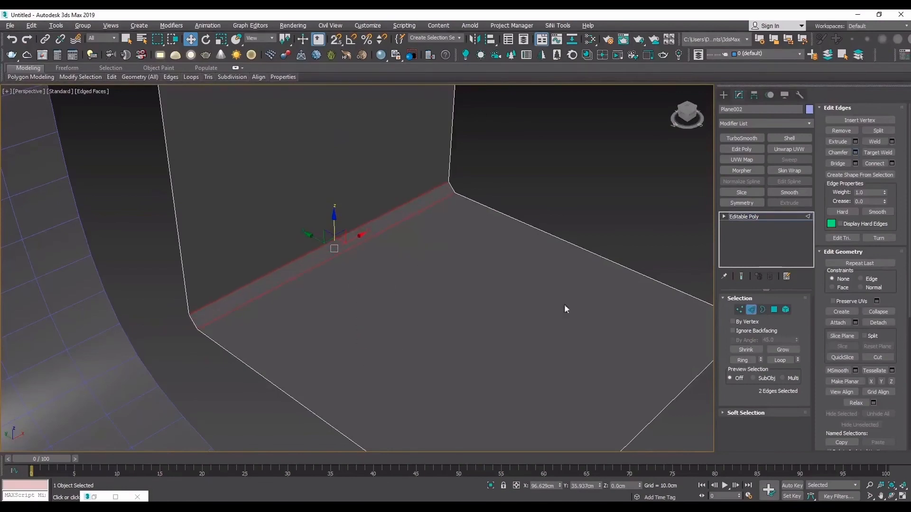
click(774, 217)
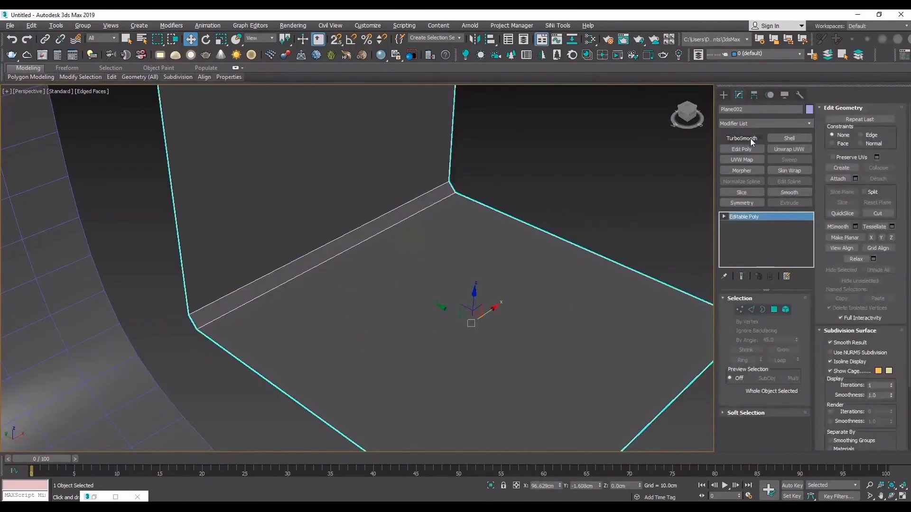
- Apply TurboSmooth to the chamfered copy with 2 iterations
click(750, 138)
click(597, 155)
click(462, 207)
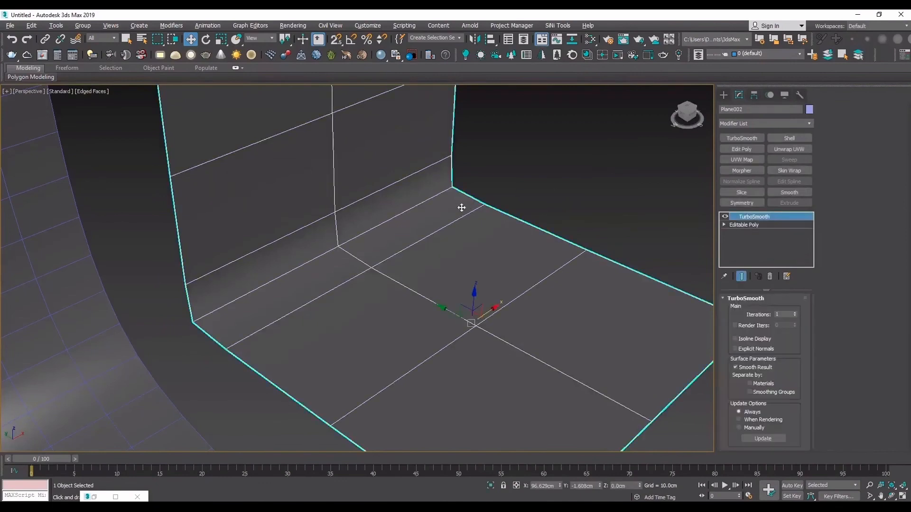
click(795, 313)
- Hide the edge display and clone the chamfered plane about 104 cm along the X axis
click(589, 195)
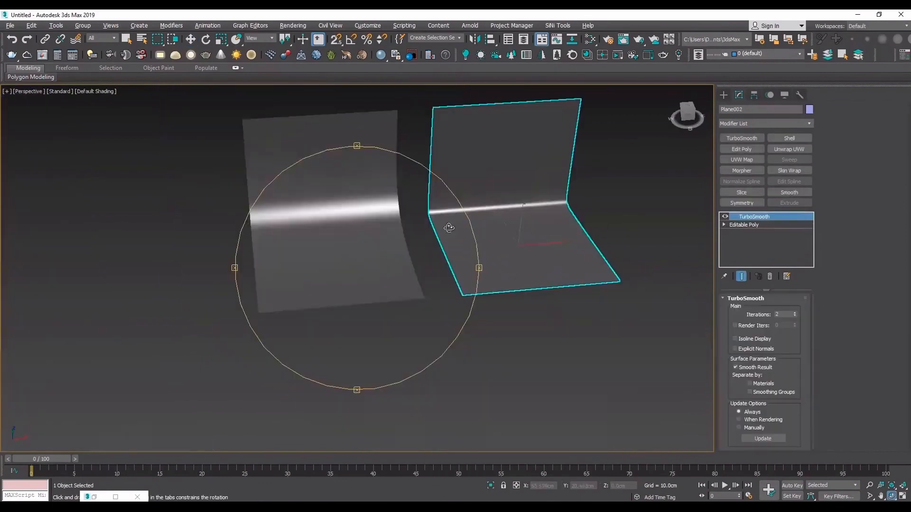
drag(439, 193, 352, 203)
scroll(378, 201, up, 5)
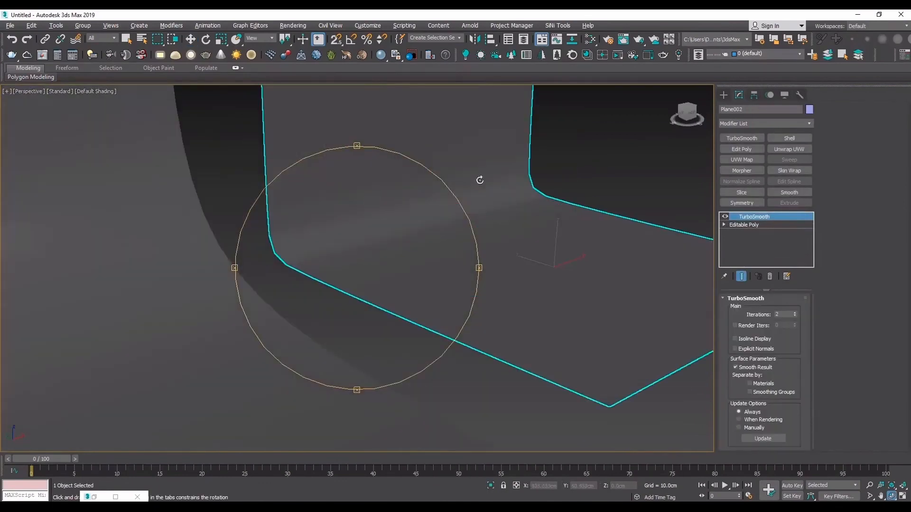
scroll(294, 277, down, 6)
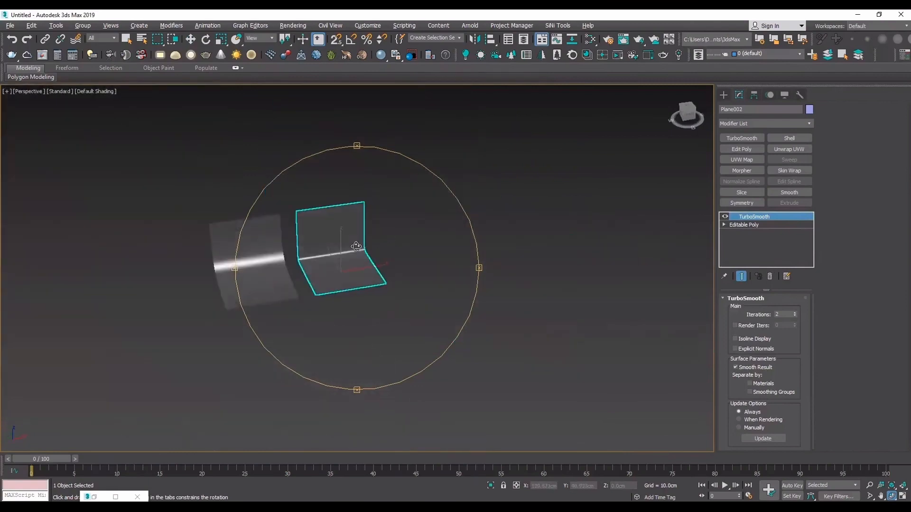
scroll(357, 246, up, 6)
key(w)
shift+drag(332, 334, 645, 271)
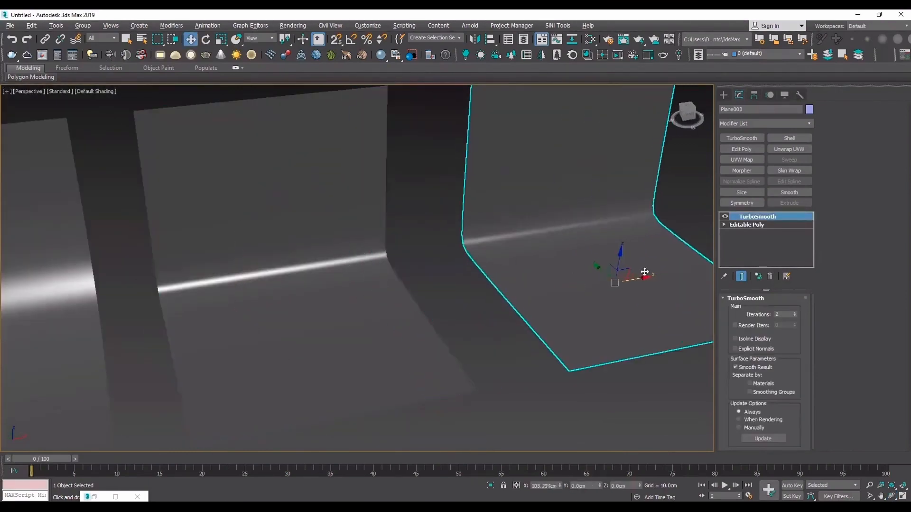
click(465, 299)
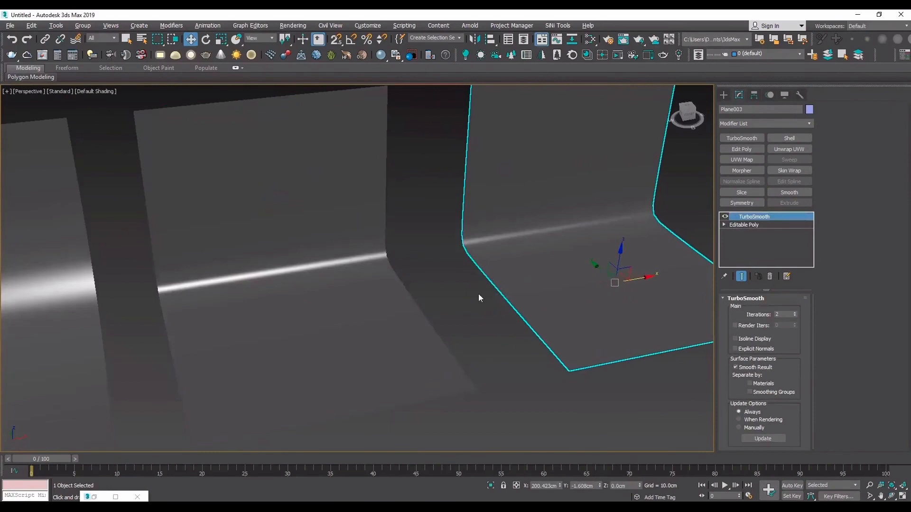
- Disable TurboSmooth on the newest copy and show edged faces to inspect its chamfered fold
click(725, 216)
key(F4)
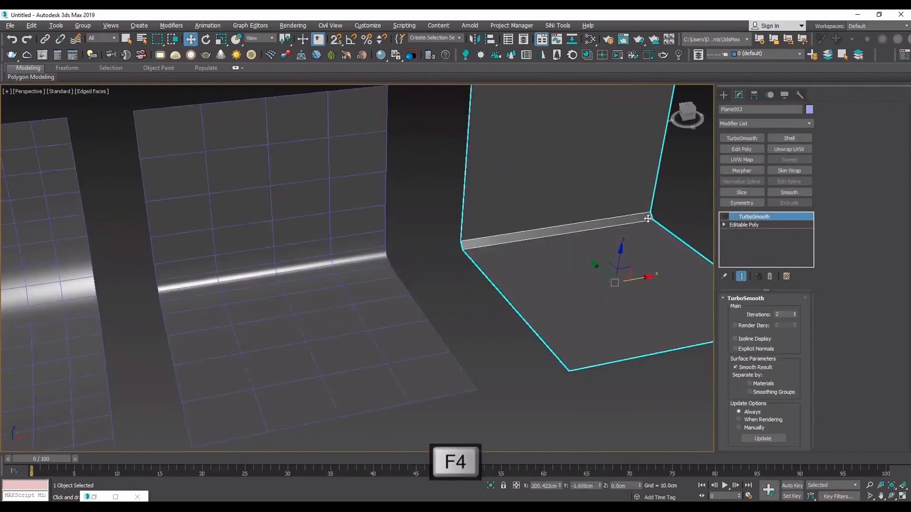
scroll(648, 218, up, 4)
scroll(456, 256, down, 8)
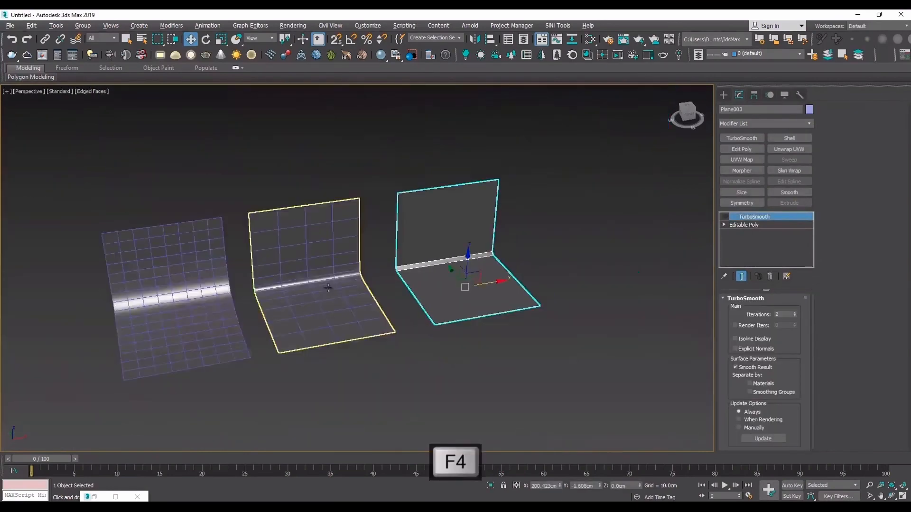
- Examine the chamfered fold of the newest copy up close from several angles
scroll(328, 288, up, 10)
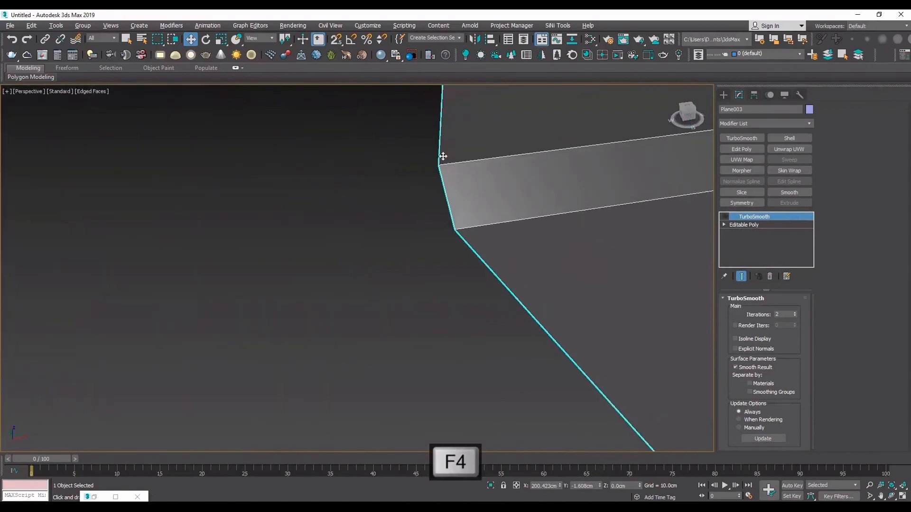
scroll(458, 240, down, 3)
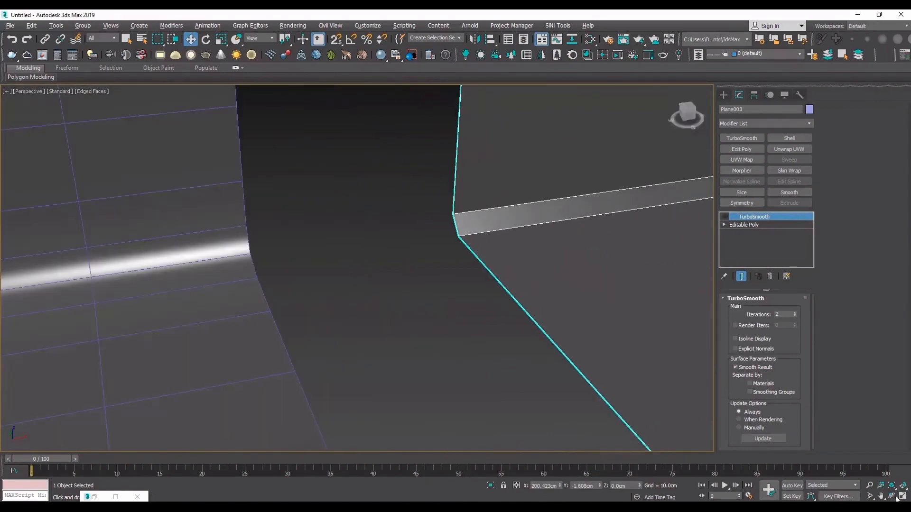
scroll(291, 190, down, 4)
key(e)
scroll(115, 259, up, 6)
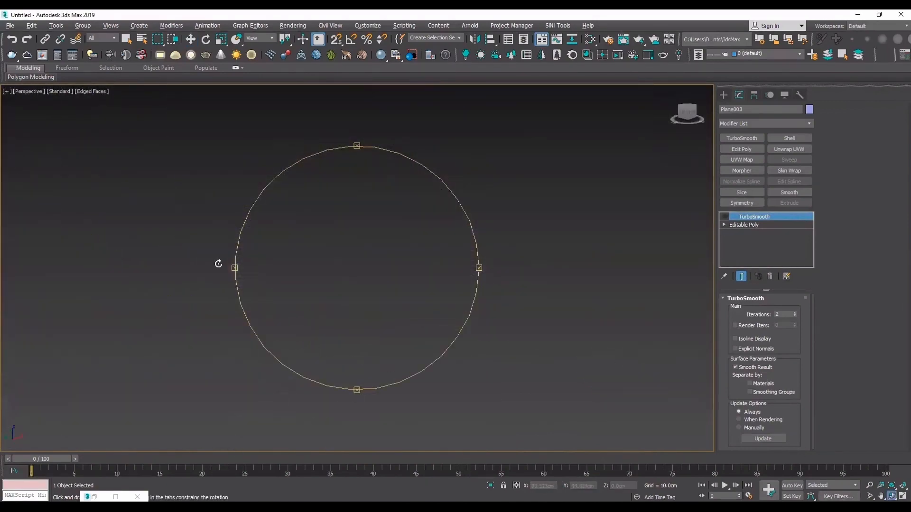
scroll(218, 264, down, 3)
key(w)
click(657, 330)
scroll(656, 331, down, 3)
key(F4)
scroll(399, 289, up, 4)
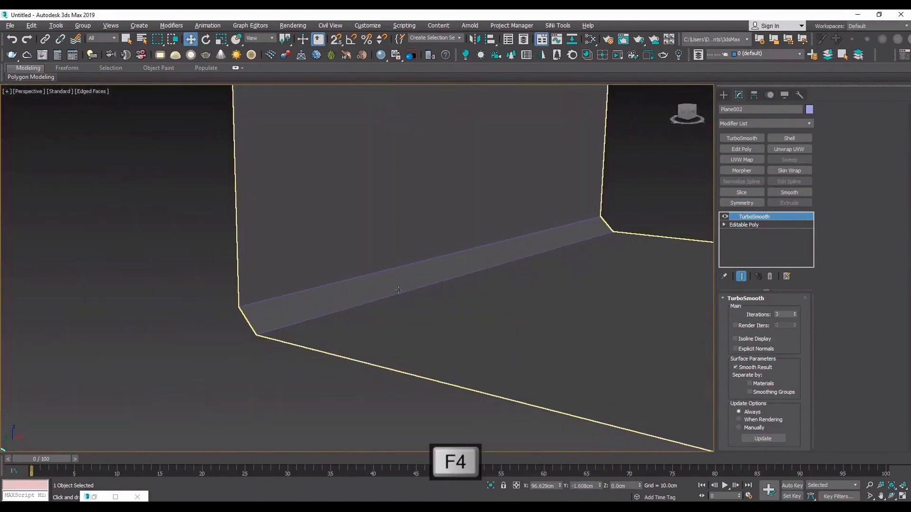
click(341, 306)
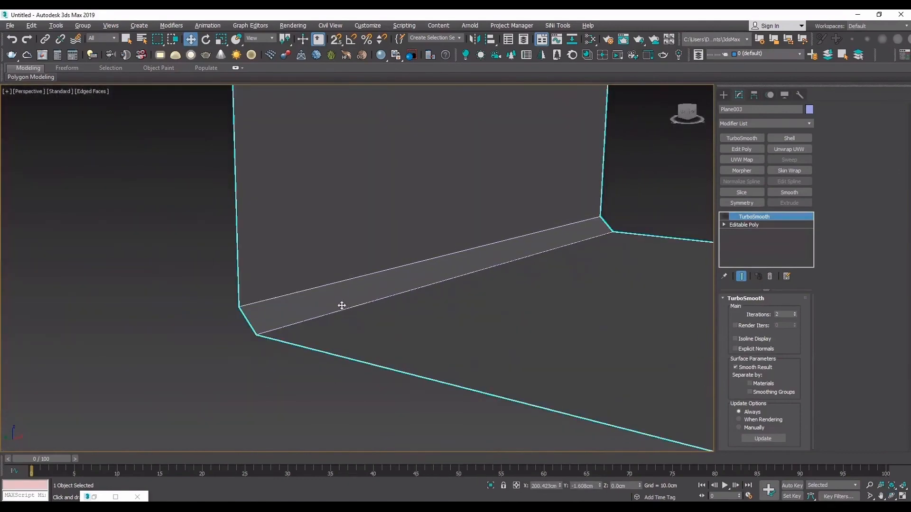
scroll(310, 303, up, 2)
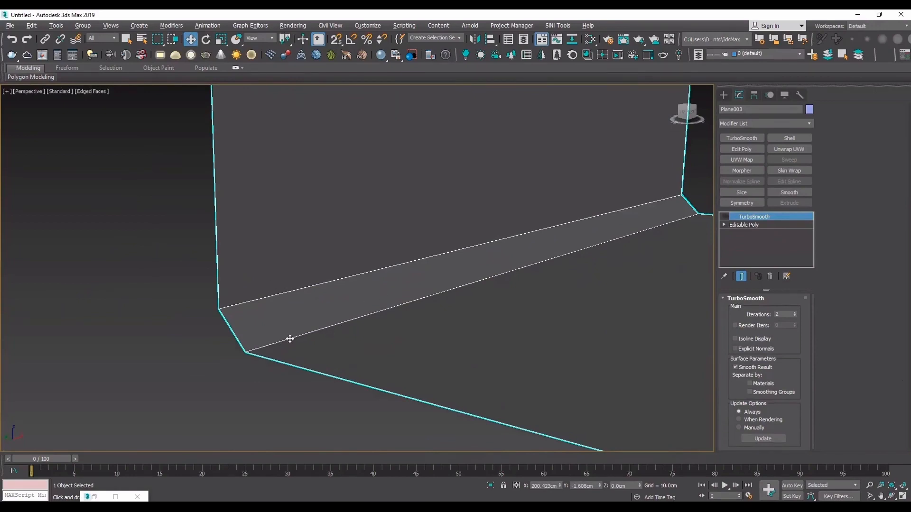
click(208, 384)
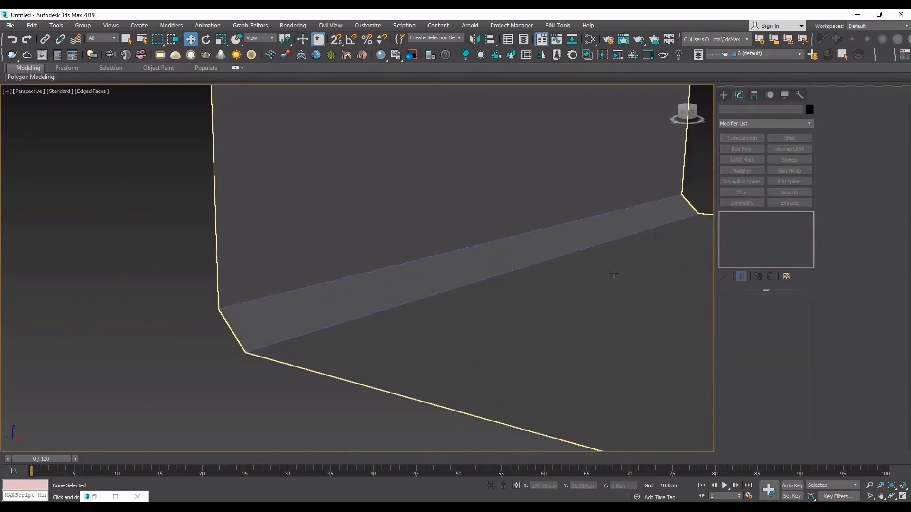
- Chamfer both edges along the newest copy's fold with an edge chamfer amount of 0.1 and return to its TurboSmooth level
click(614, 271)
click(753, 225)
key(2)
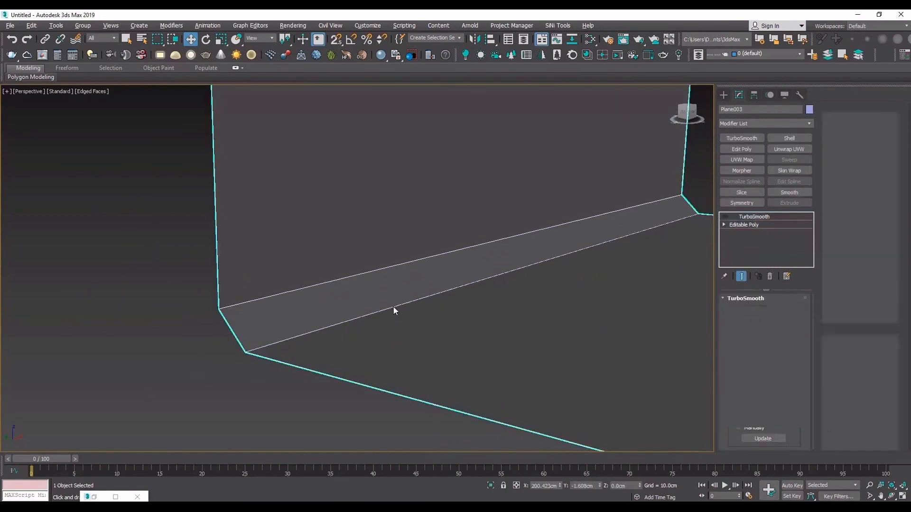
click(393, 306)
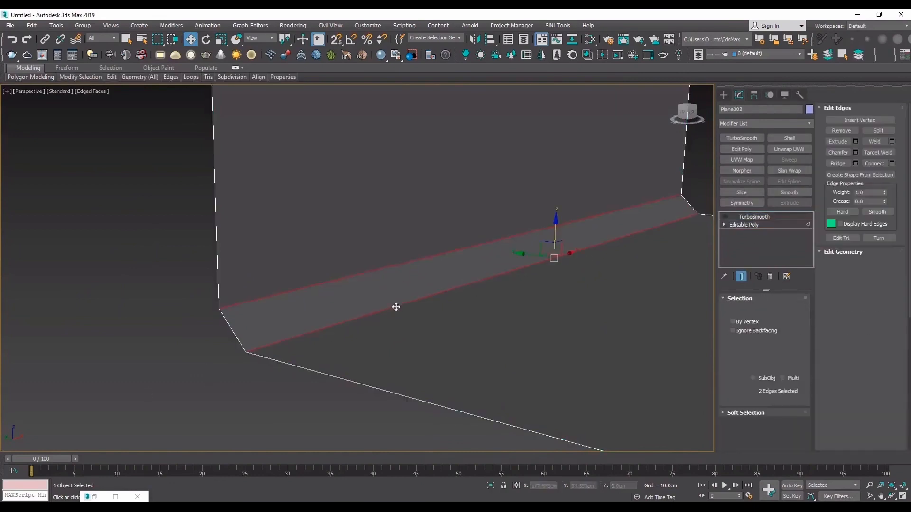
ctrl+click(378, 271)
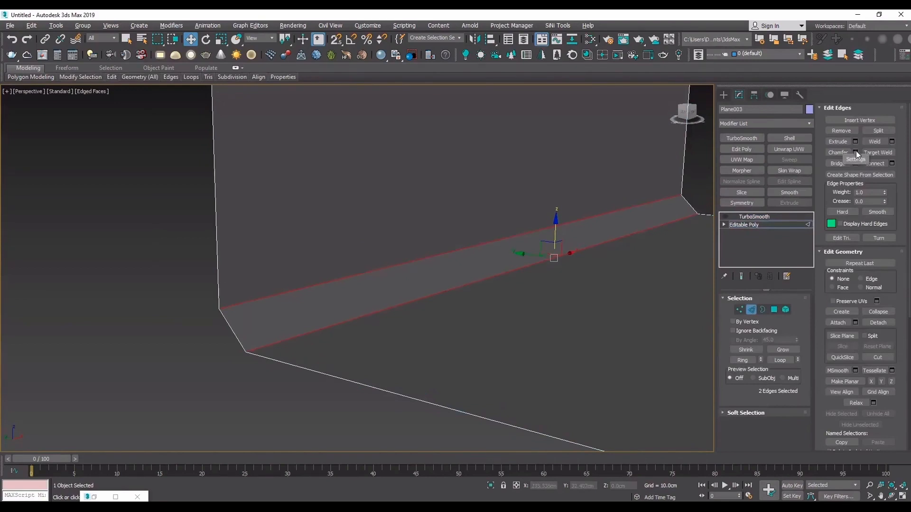
click(856, 152)
click(374, 287)
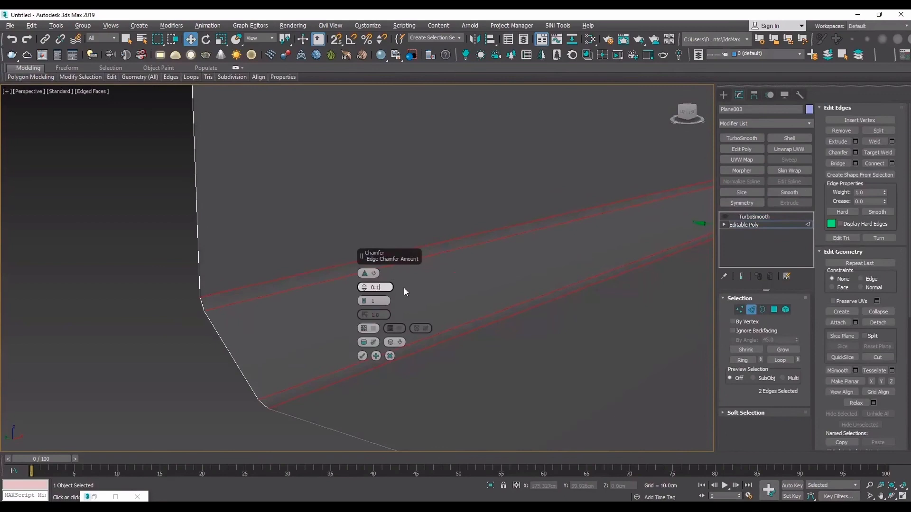
click(362, 356)
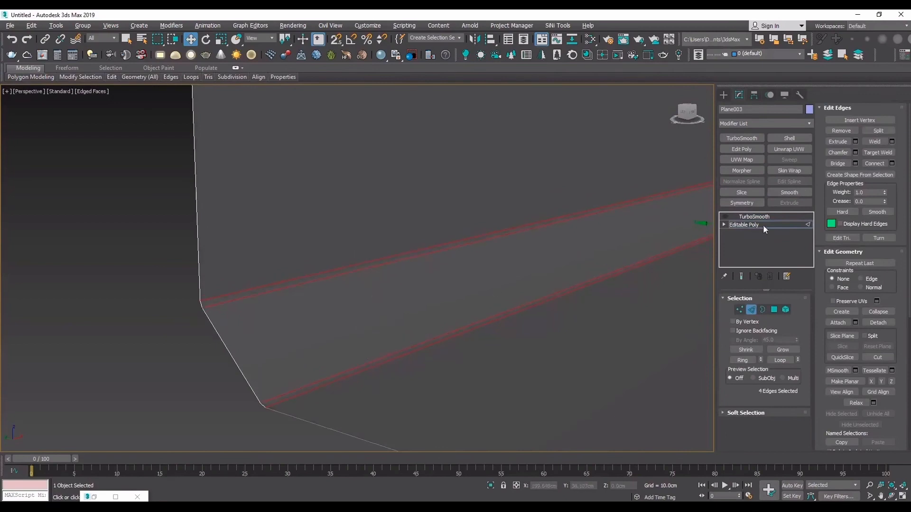
click(736, 218)
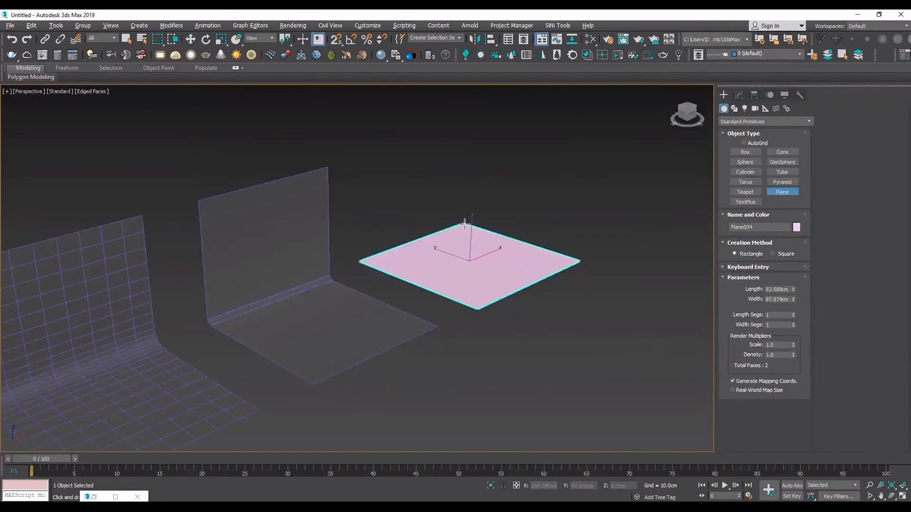
- Create a plane about 76 by 84 cm with Material #26 beside the folded copies and convert it to Editable Poly
key(m)
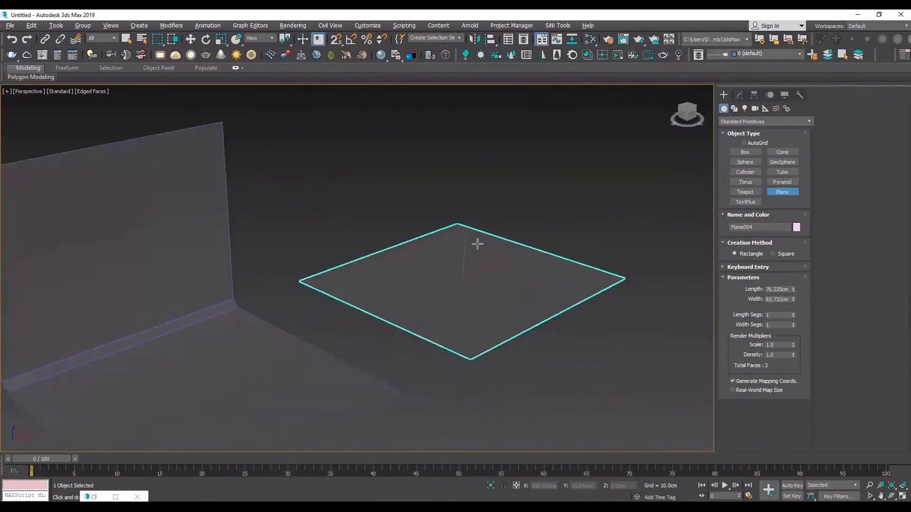
scroll(474, 259, up, 3)
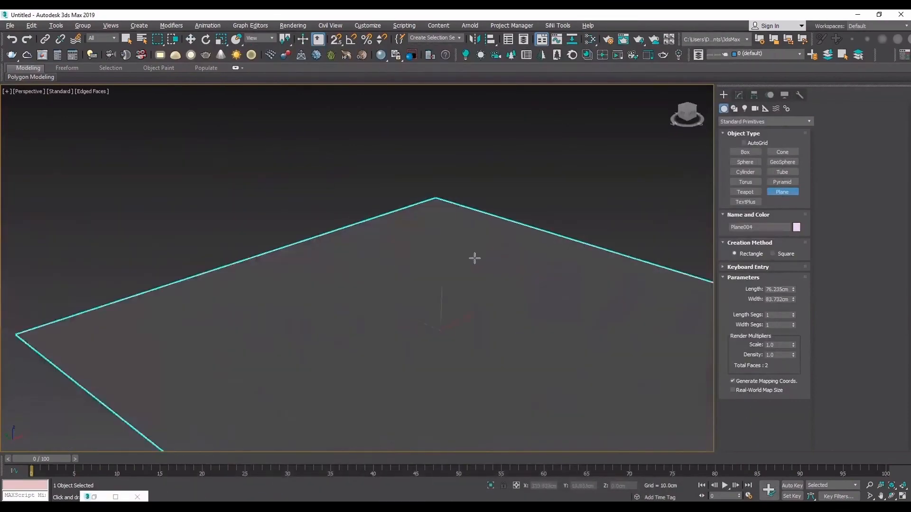
scroll(474, 258, down, 3)
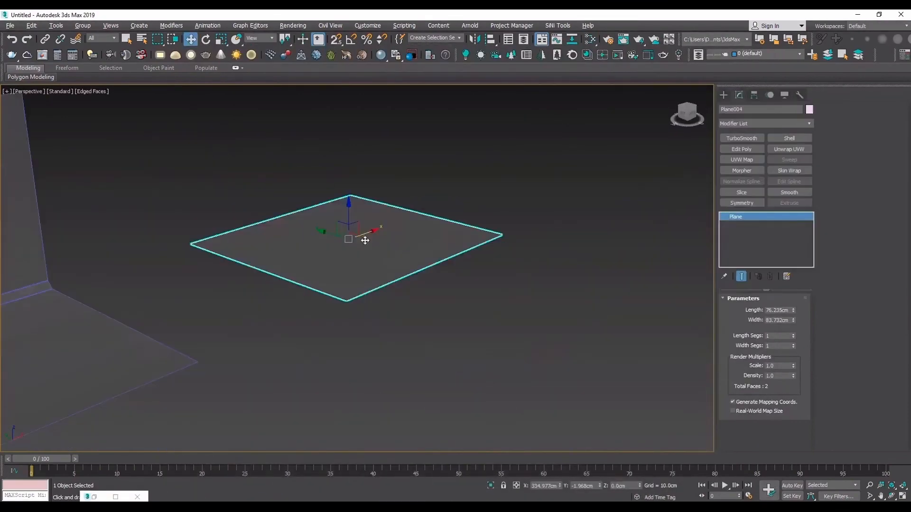
right_click(364, 236)
mouse_move(432, 339)
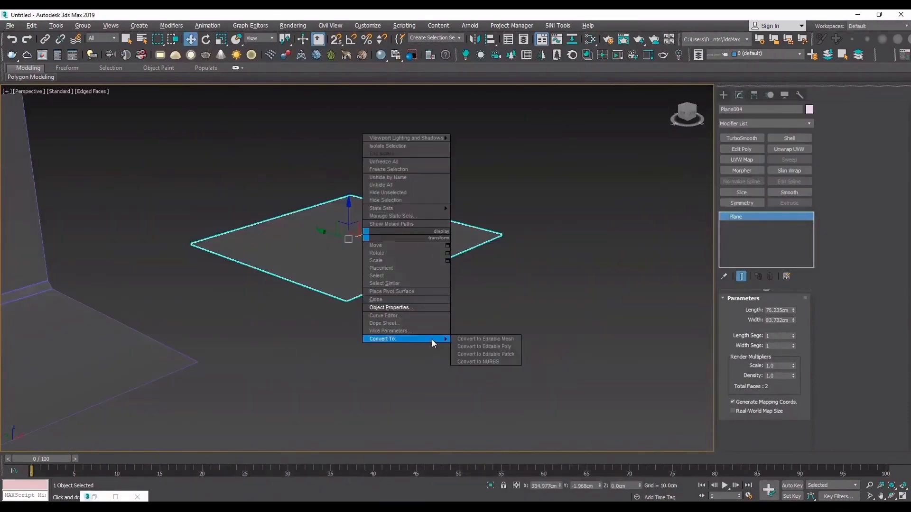
click(495, 347)
- Extend the new plane's border downward about 35 cm to form side walls, making an open-bottomed box
key(3)
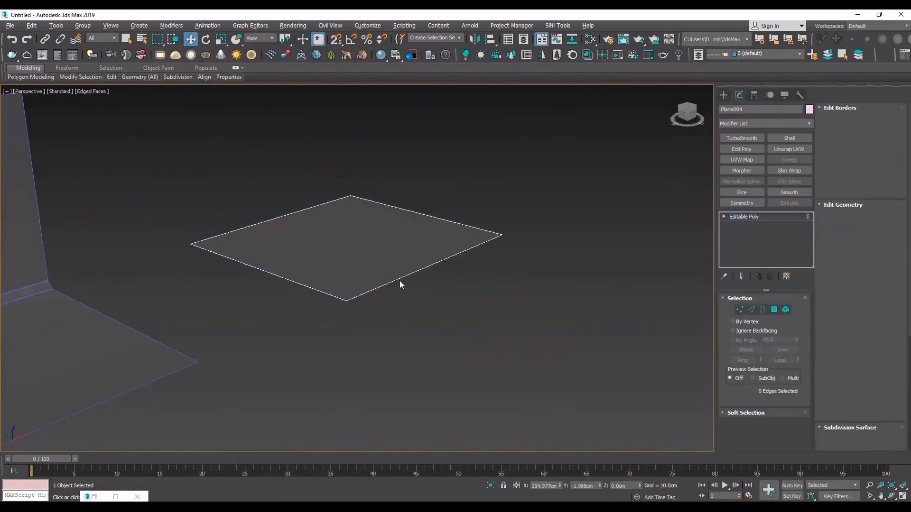
click(399, 280)
shift+drag(352, 245, 369, 309)
key(F3)
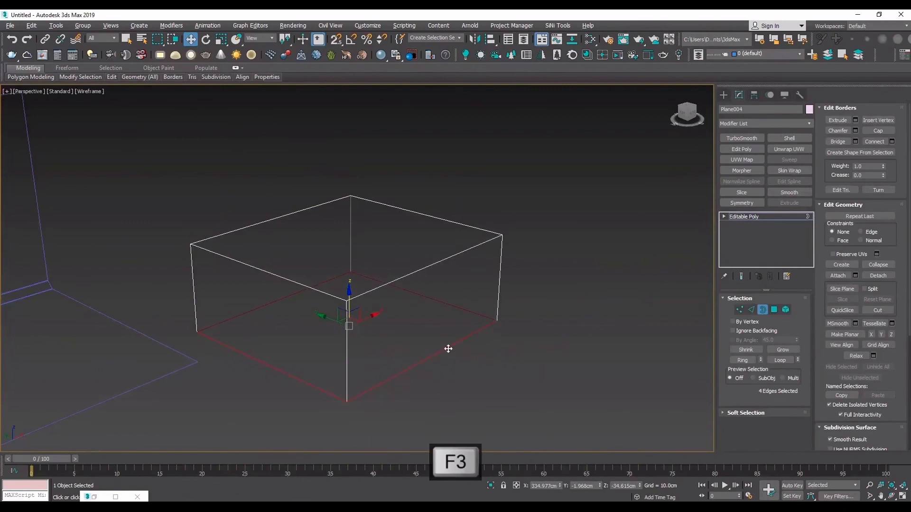
key(F3)
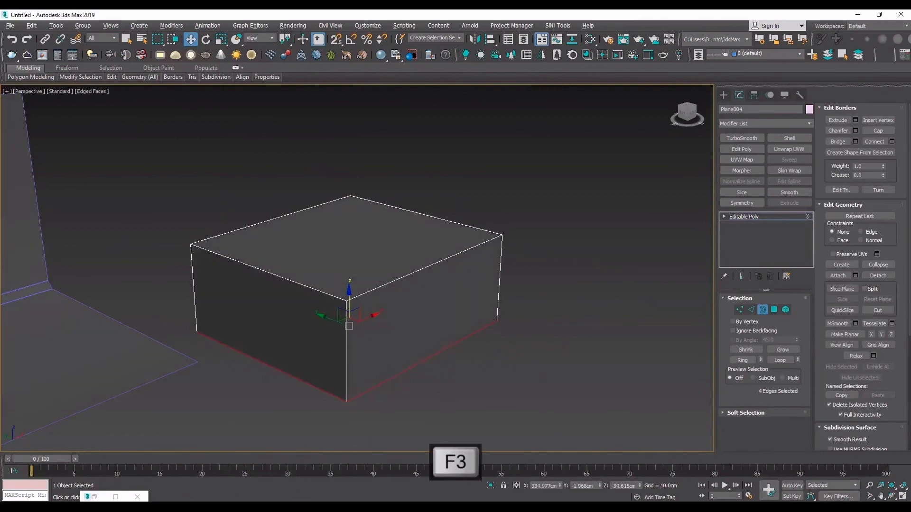
key(e)
mouse_move(365, 297)
alt+middle_down()
mouse_move(360, 226)
mouse_move(368, 295)
alt+middle_up()
click(788, 216)
key(w)
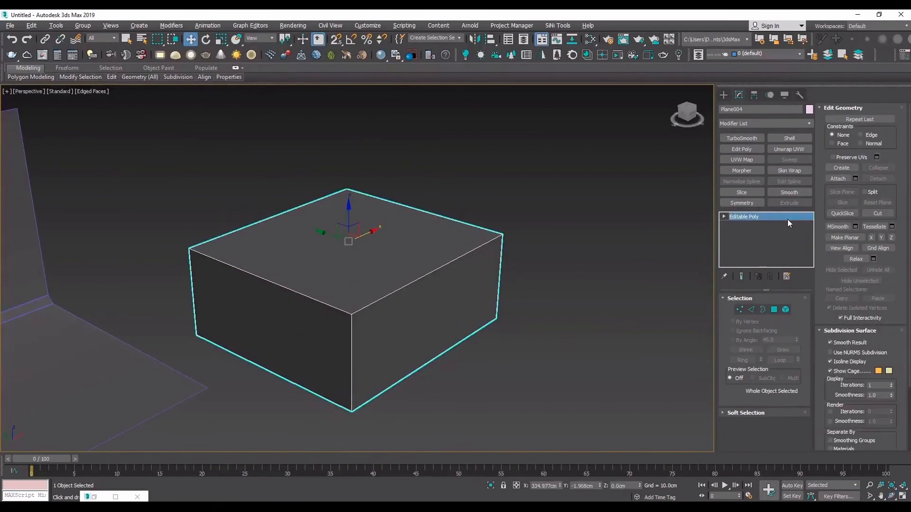
- Apply TurboSmooth with 3 iterations to the open-bottomed box and switch the modifier's effect off
click(732, 138)
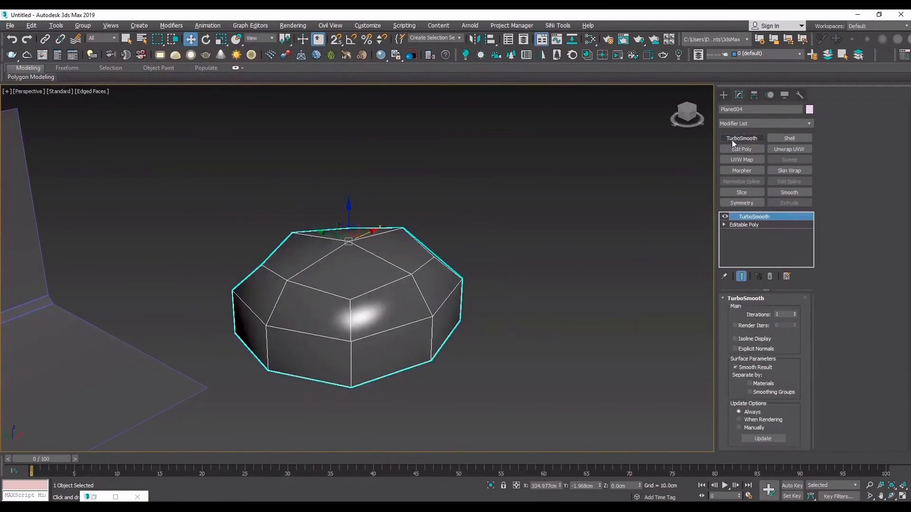
click(795, 313)
click(795, 312)
click(893, 496)
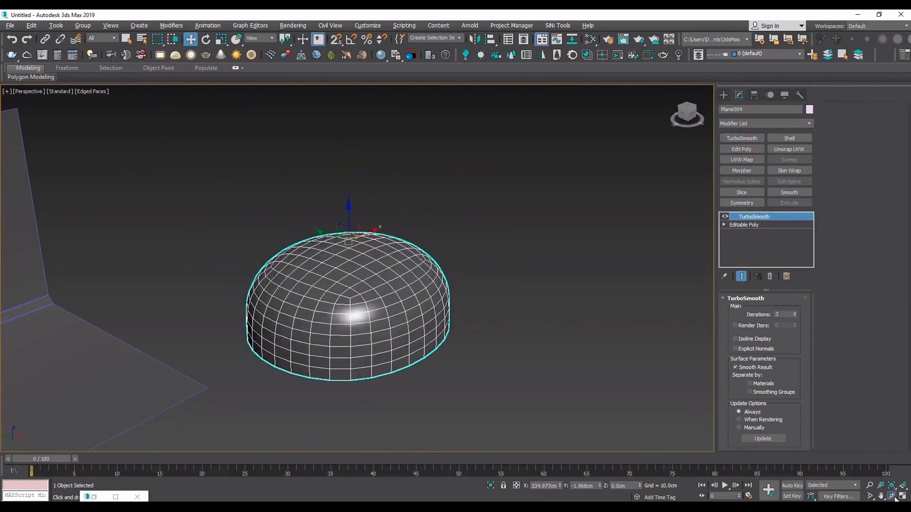
drag(370, 280, 386, 163)
drag(338, 345, 354, 251)
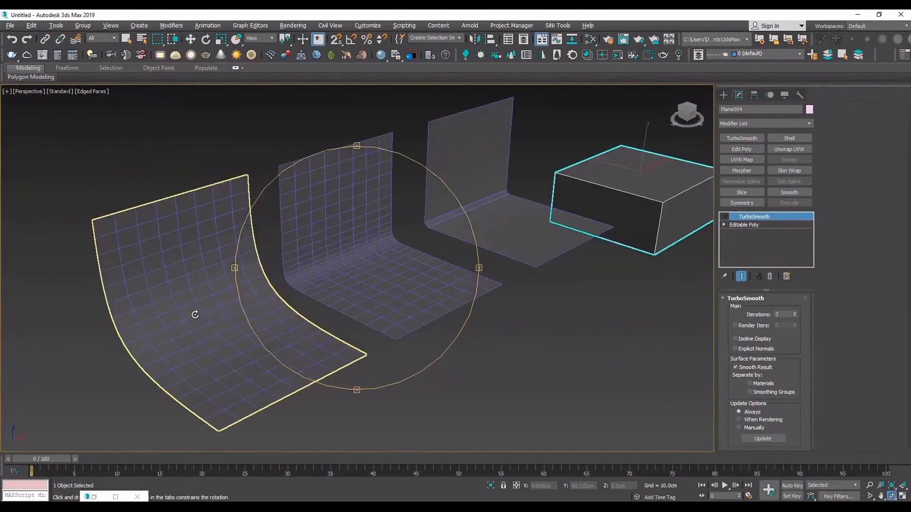
- Disable TurboSmooth on the first folded plane and select the smoothed chamfered plane next to it
key(w)
click(188, 259)
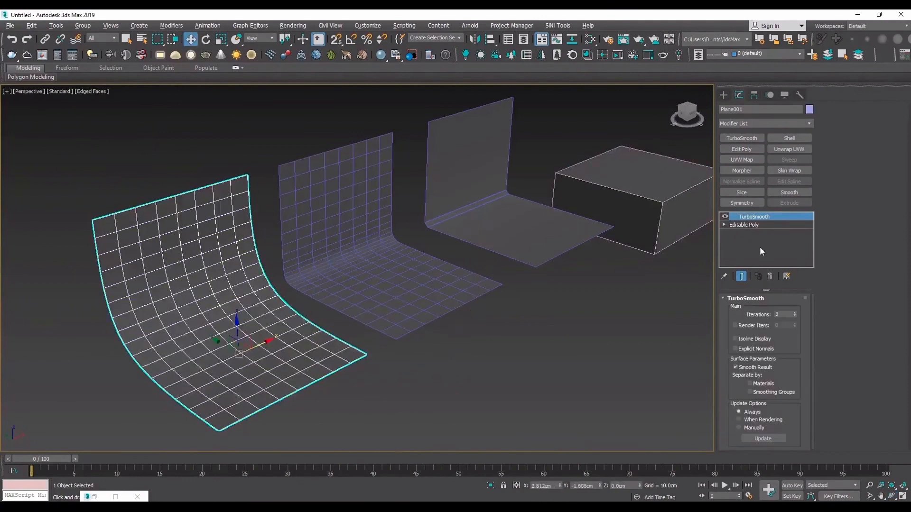
click(725, 216)
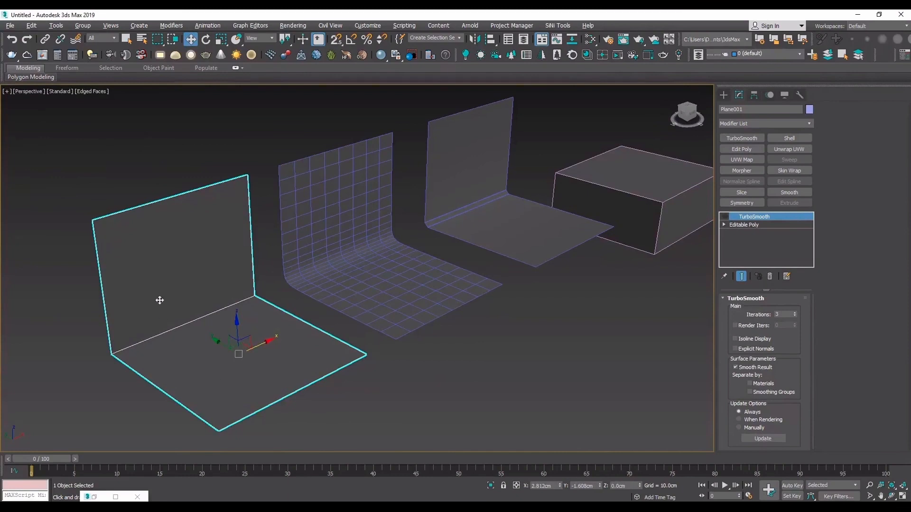
click(381, 299)
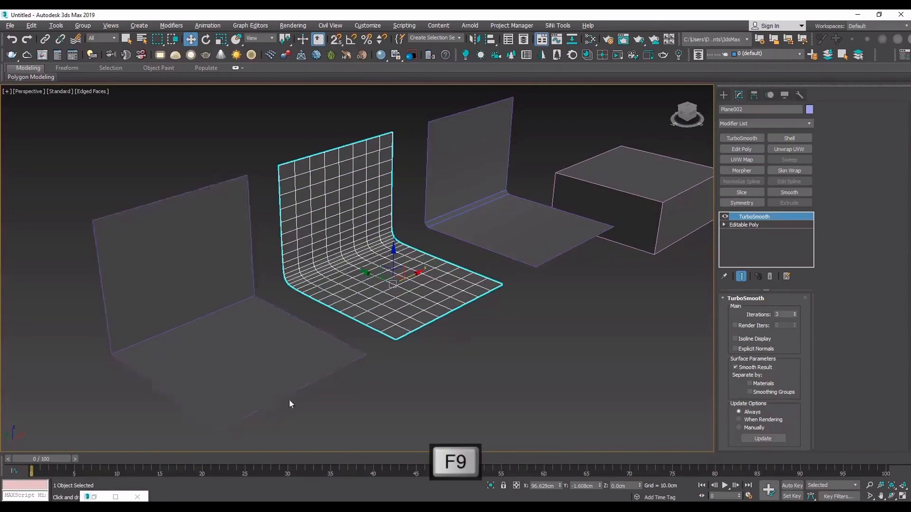
- Toggle TurboSmooth on the box to compare its smoothed and unsmoothed shapes from above and below
middle_drag(635, 176, 492, 260)
scroll(488, 285, up, 5)
click(488, 285)
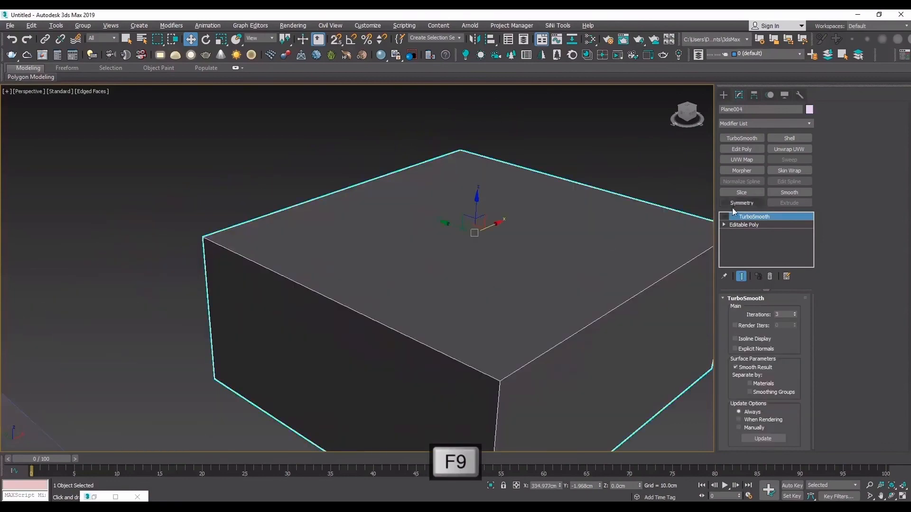
click(725, 216)
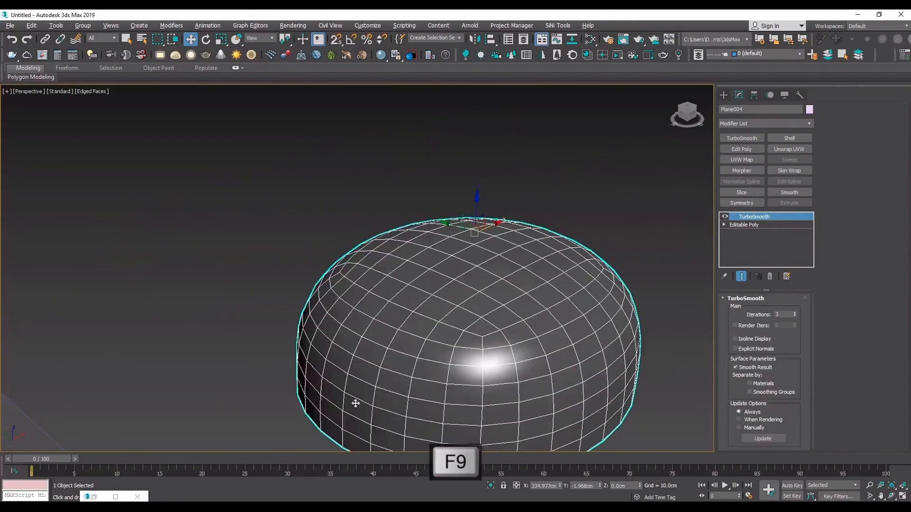
click(725, 216)
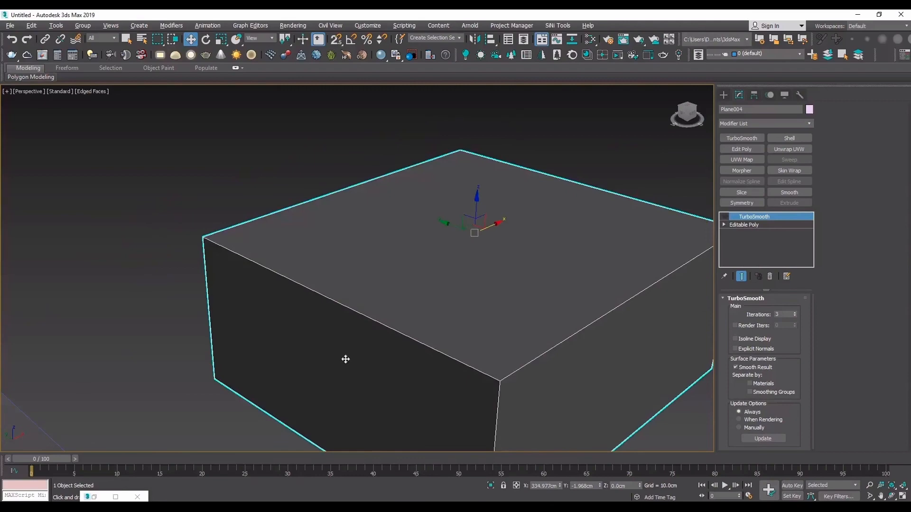
click(893, 496)
drag(295, 185, 382, 210)
click(725, 217)
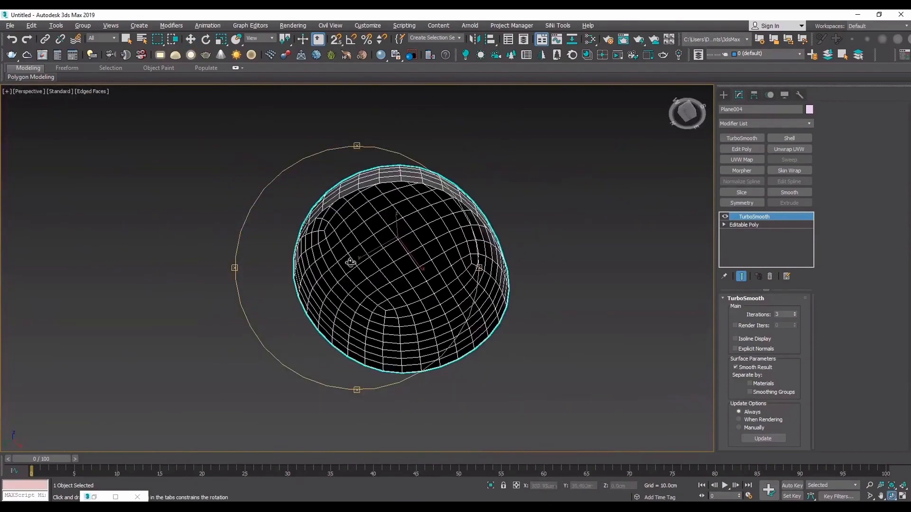
drag(349, 261, 323, 311)
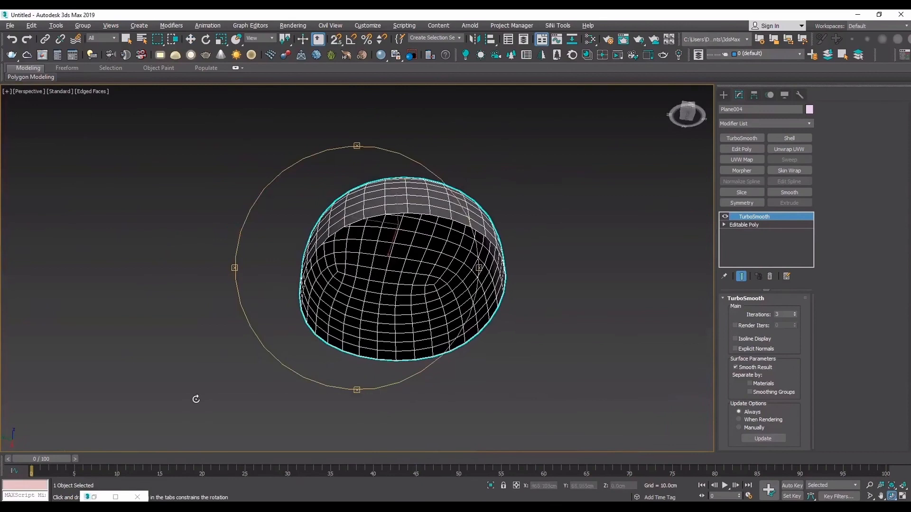
click(726, 217)
drag(320, 219, 278, 262)
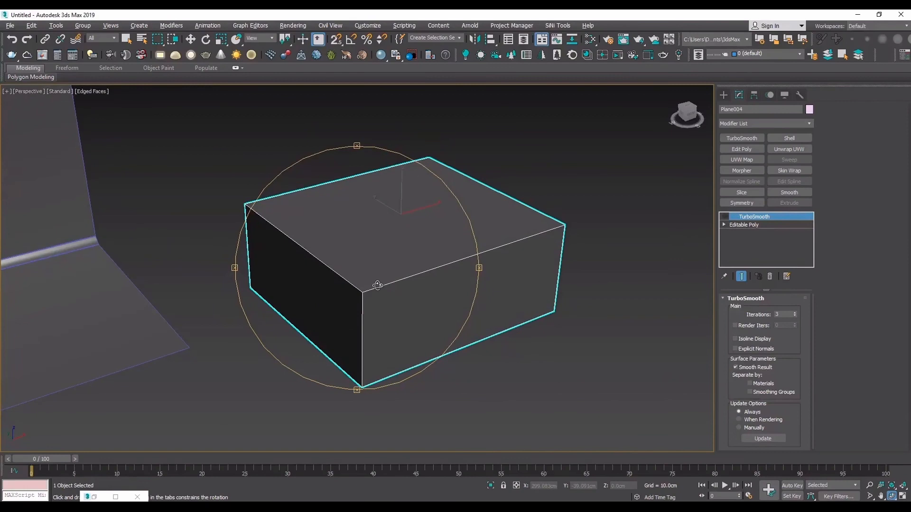
click(753, 226)
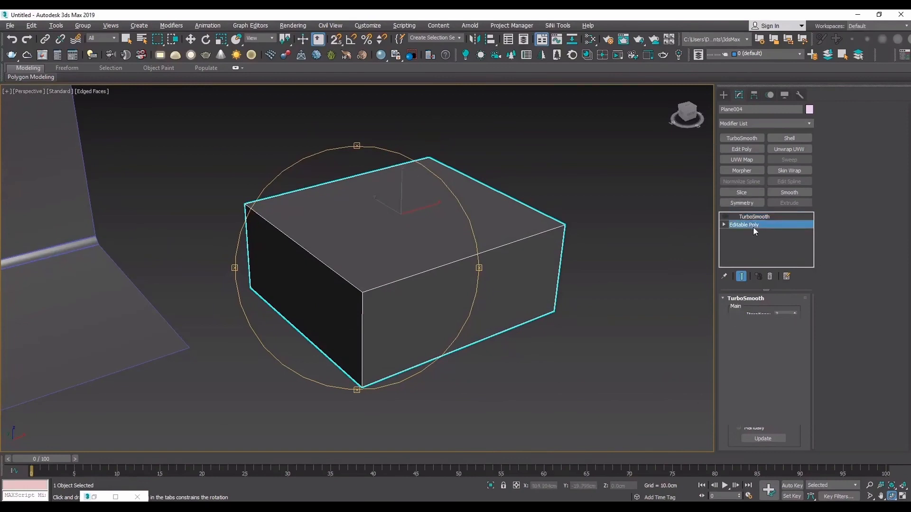
key(2)
key(w)
click(560, 257)
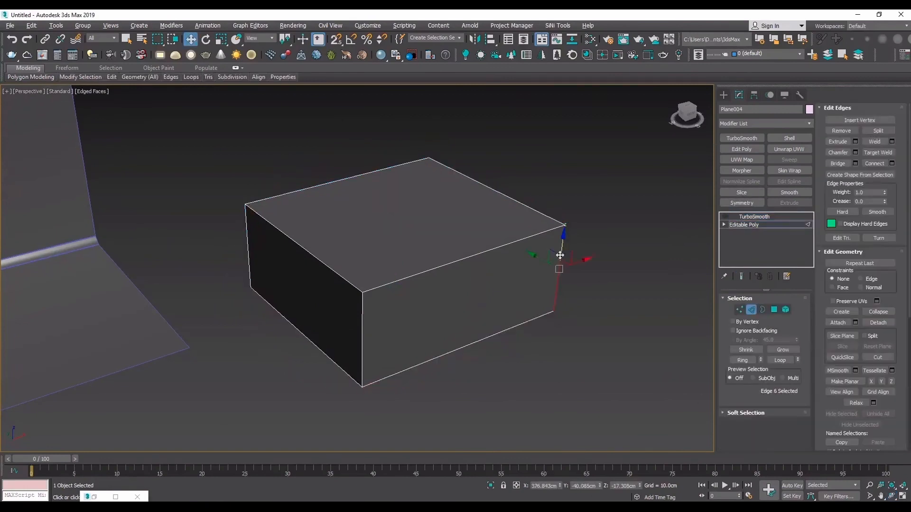
click(744, 360)
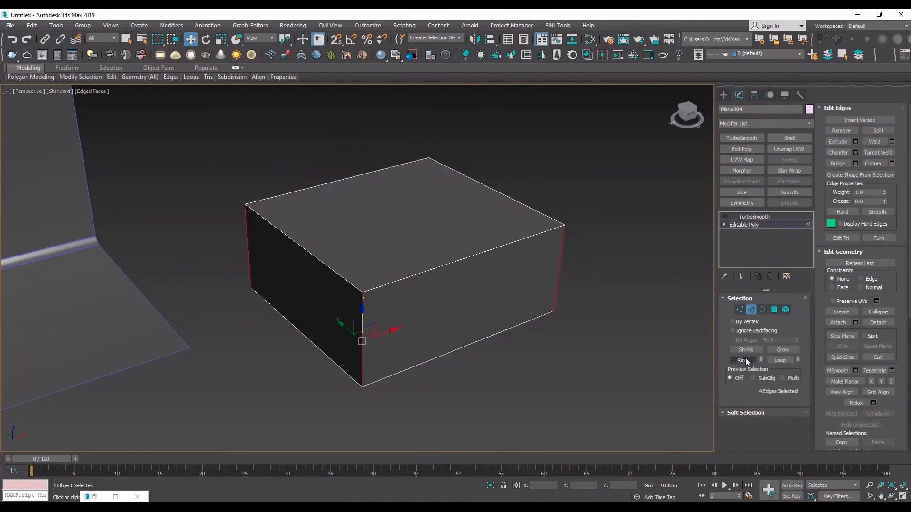
click(892, 163)
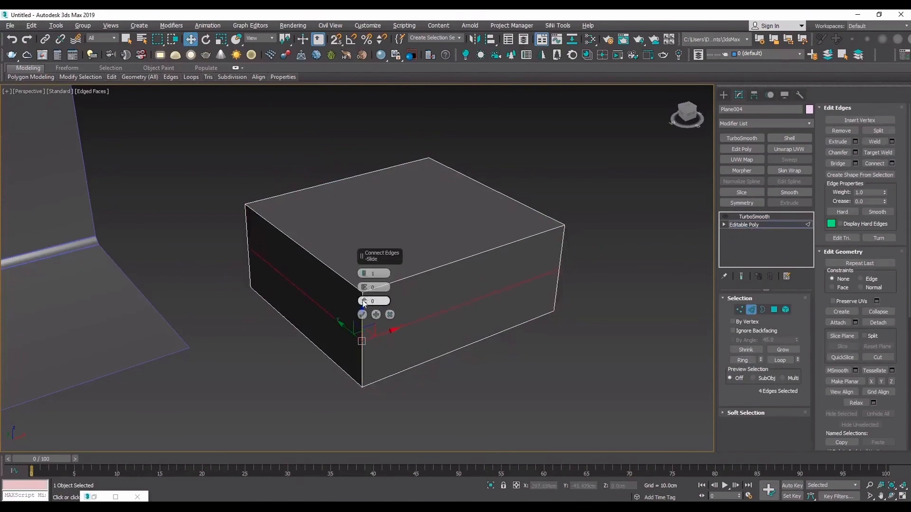
drag(379, 301, 381, 459)
click(390, 315)
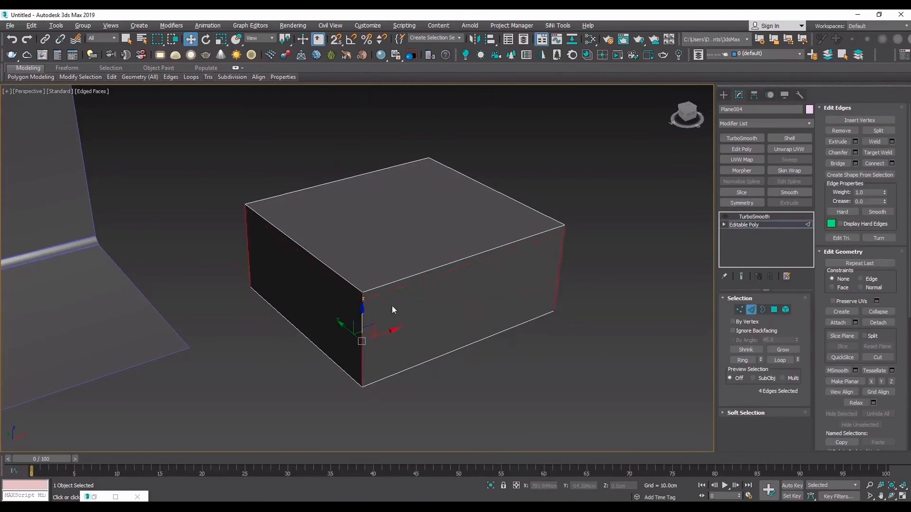
- Insert an edge loop around the box's side walls just below the top edge with Swift Loop
click(195, 142)
mouse_move(112, 82)
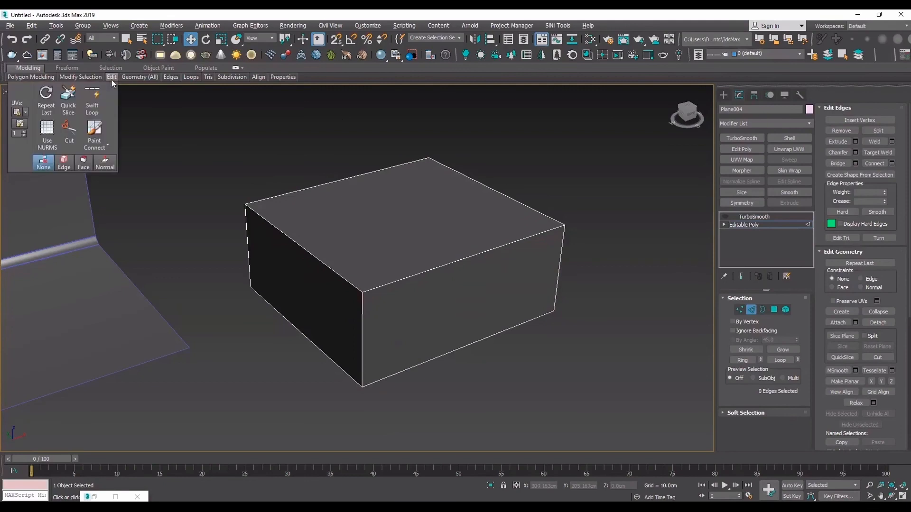
click(99, 105)
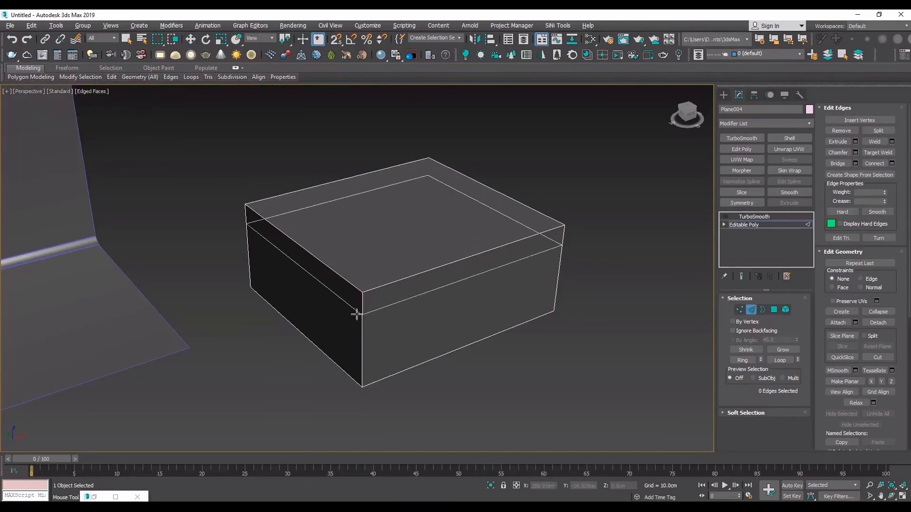
click(361, 296)
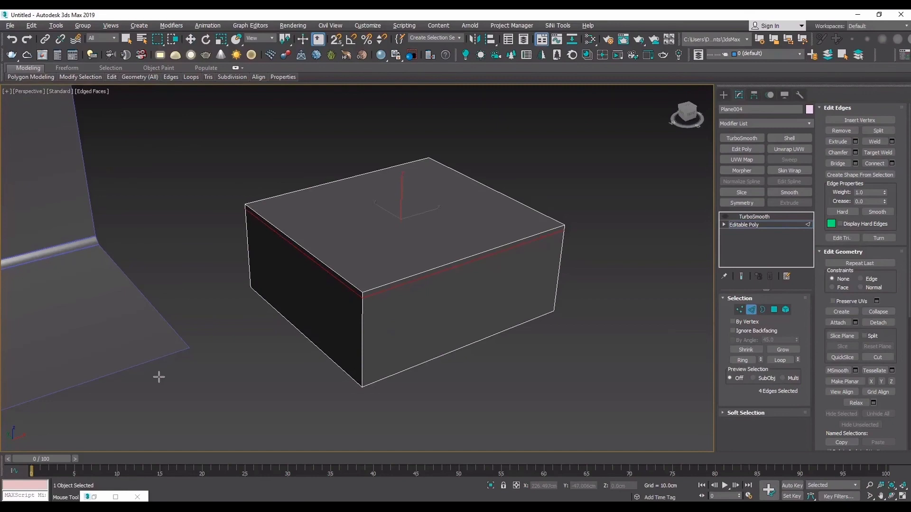
click(743, 225)
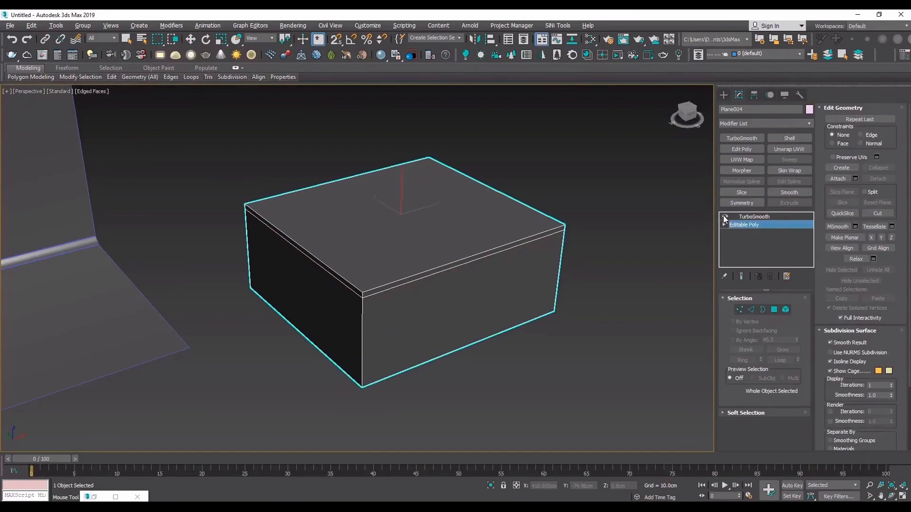
- Preview TurboSmooth on the box without edged faces and switch its effect off again
click(754, 216)
key(F4)
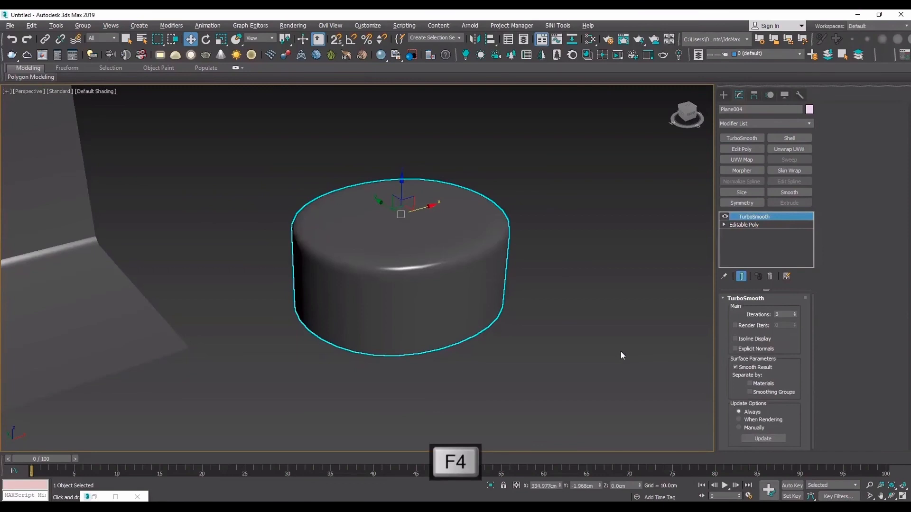
click(725, 217)
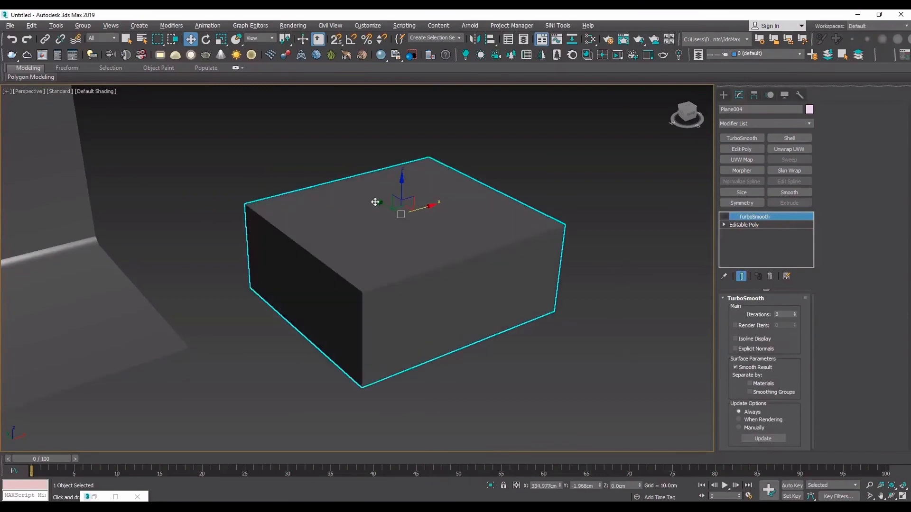
- Add four Swift Loop support edges across the top and down the walls, one close to each side of the box
click(773, 225)
key(F4)
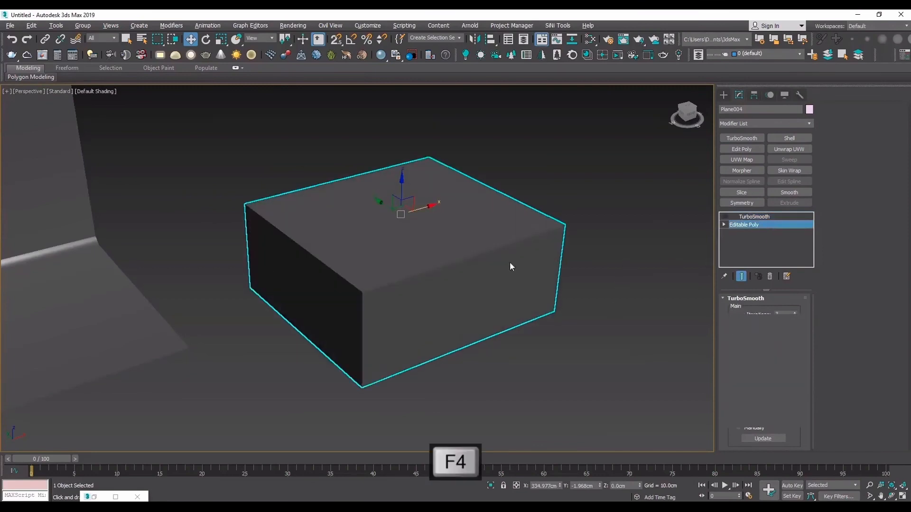
click(112, 77)
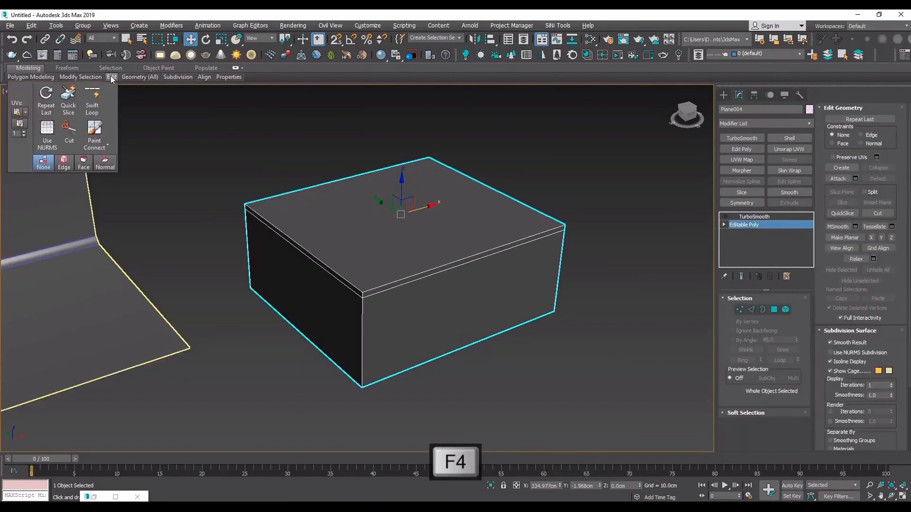
click(92, 99)
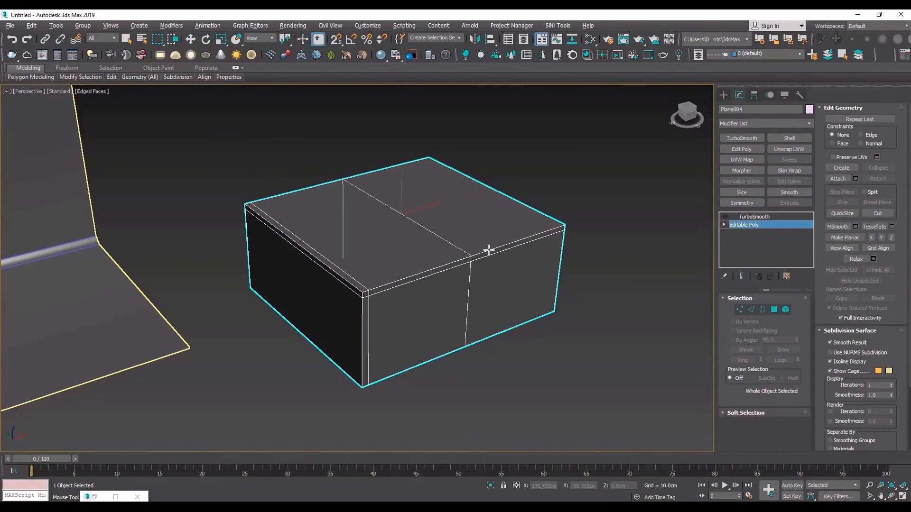
click(559, 227)
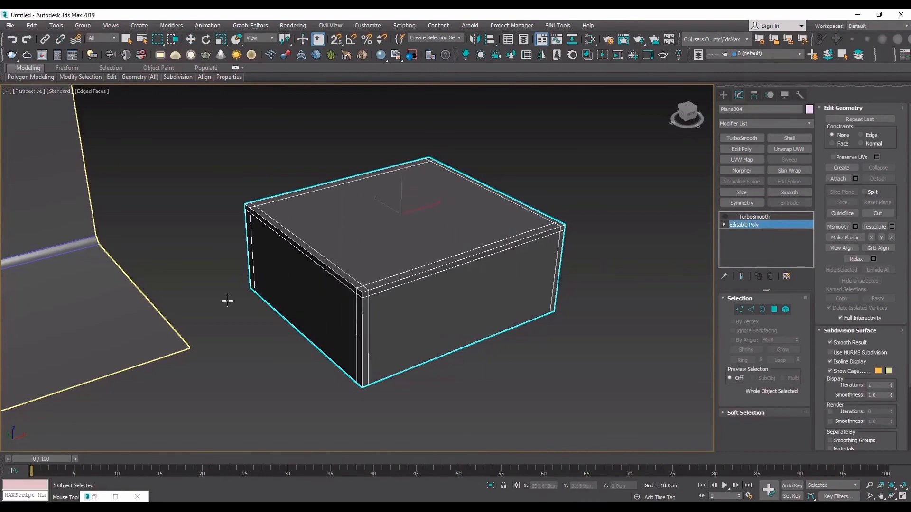
- Enable TurboSmooth on the box and examine the rounded edges and corners with edged faces hidden
click(763, 218)
click(726, 216)
key(w)
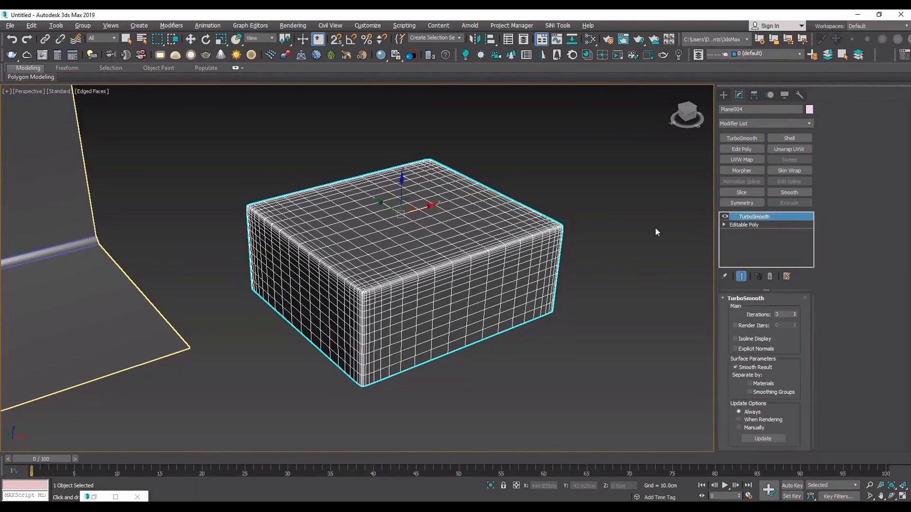
click(645, 234)
key(F8)
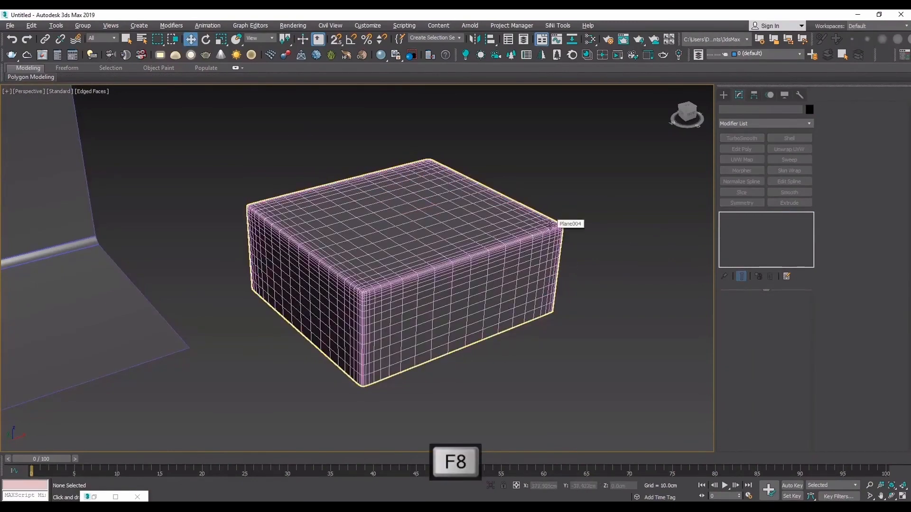
key(F4)
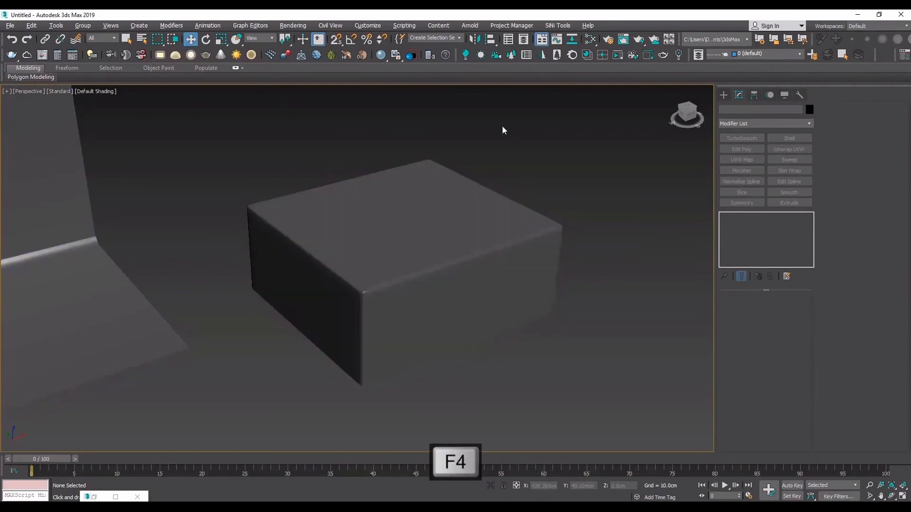
click(435, 317)
click(891, 496)
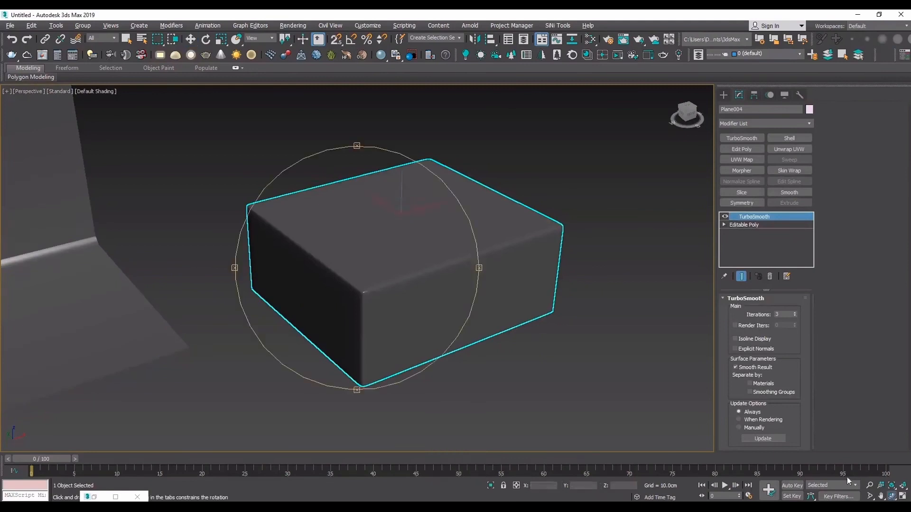
drag(361, 232, 378, 259)
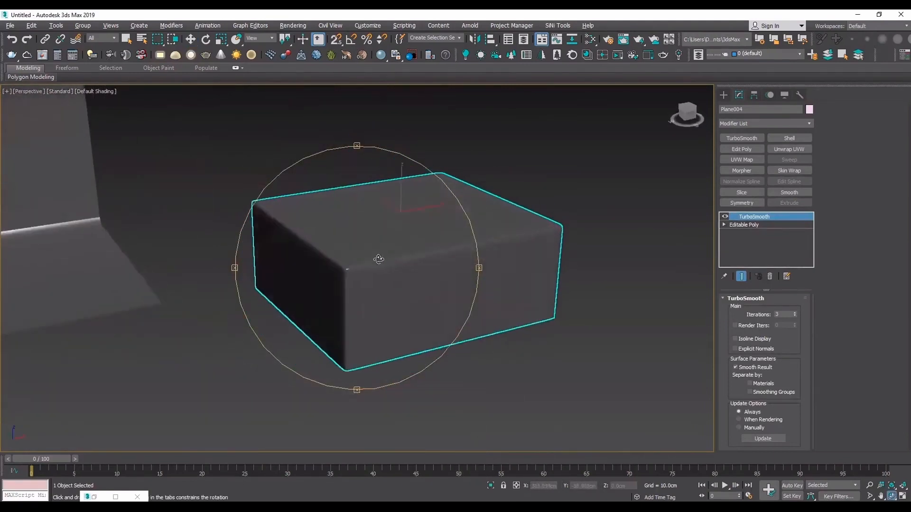
- Switch off the box's TurboSmooth effect and display edged faces with a close view of the front corner
click(725, 217)
key(F4)
drag(304, 246, 328, 258)
scroll(327, 258, down, 4)
scroll(327, 259, up, 5)
middle_drag(385, 306, 346, 247)
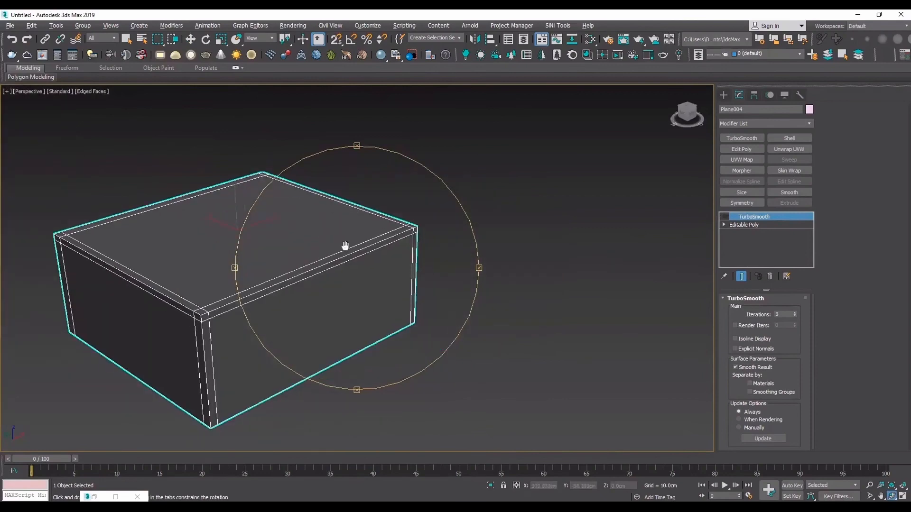
right_click(346, 241)
click(438, 339)
click(246, 302)
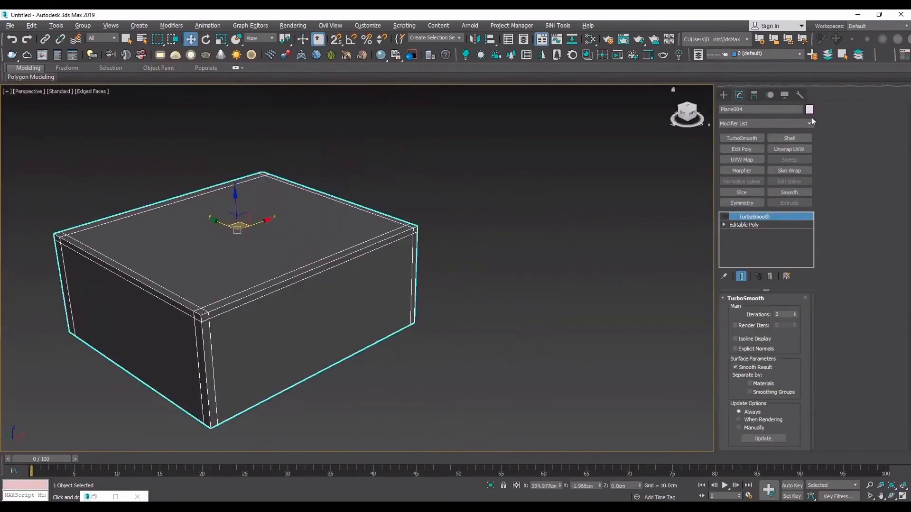
middle_drag(258, 257, 277, 259)
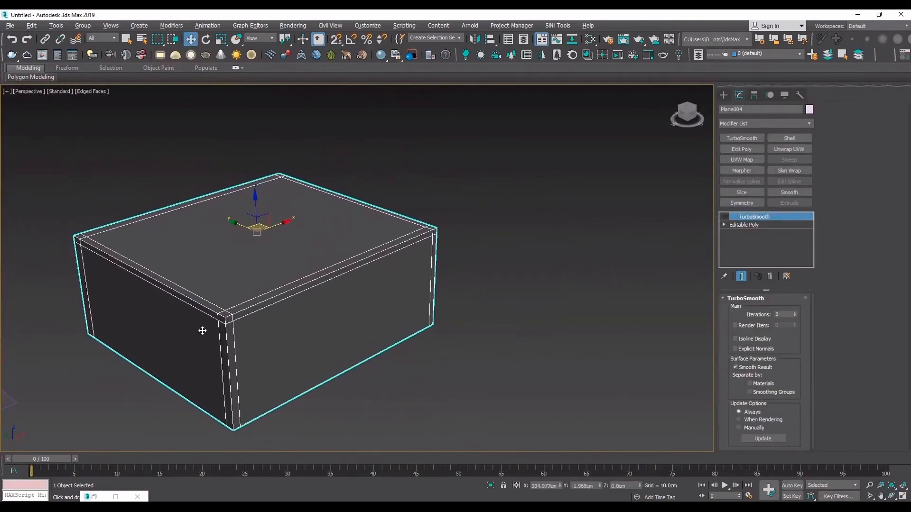
scroll(138, 327, up, 4)
- Remove the box's original top perimeter and vertical corner edges so the support loops form a chamfer
click(744, 225)
key(2)
double_click(360, 299)
ctrl+double_click(333, 334)
ctrl+double_click(323, 305)
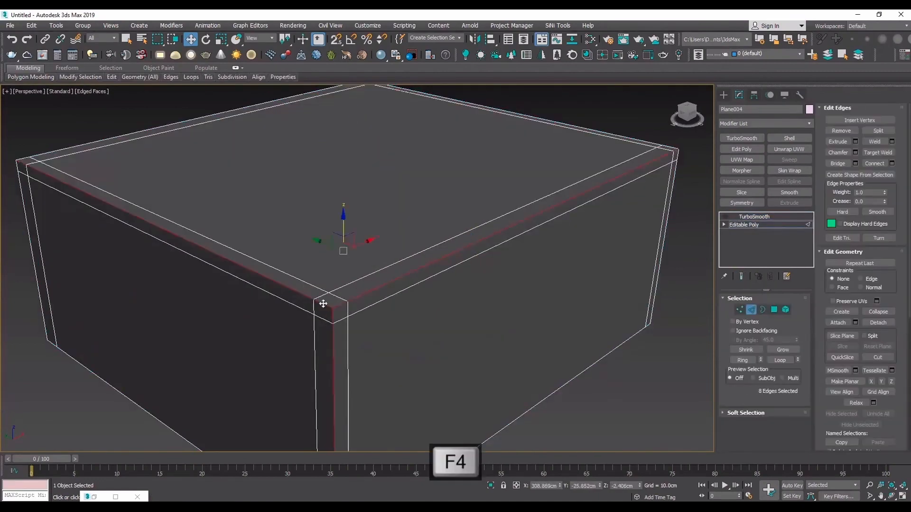
key(F3)
ctrl+double_click(671, 148)
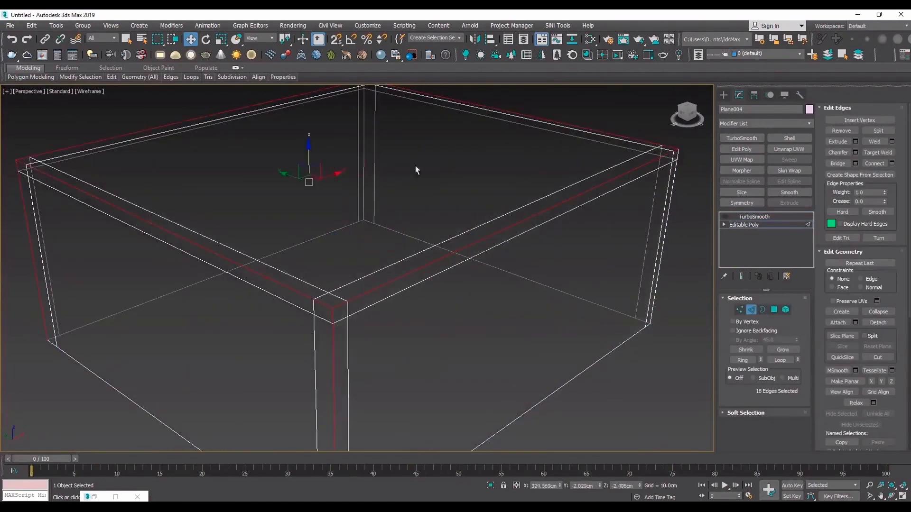
click(834, 132)
key(F3)
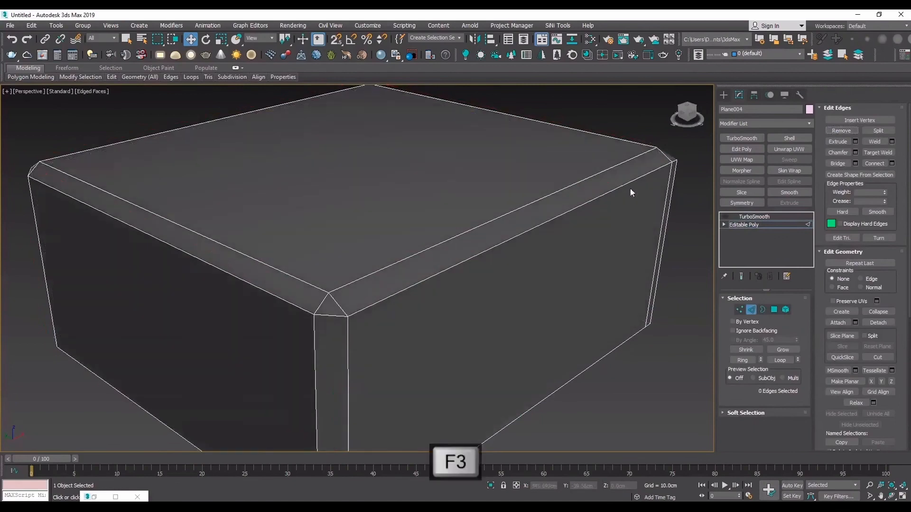
- Insert a Swift Loop around the side walls just below the chamfered top strip
click(755, 217)
scroll(350, 286, up, 1)
middle_drag(350, 285, 434, 261)
click(782, 226)
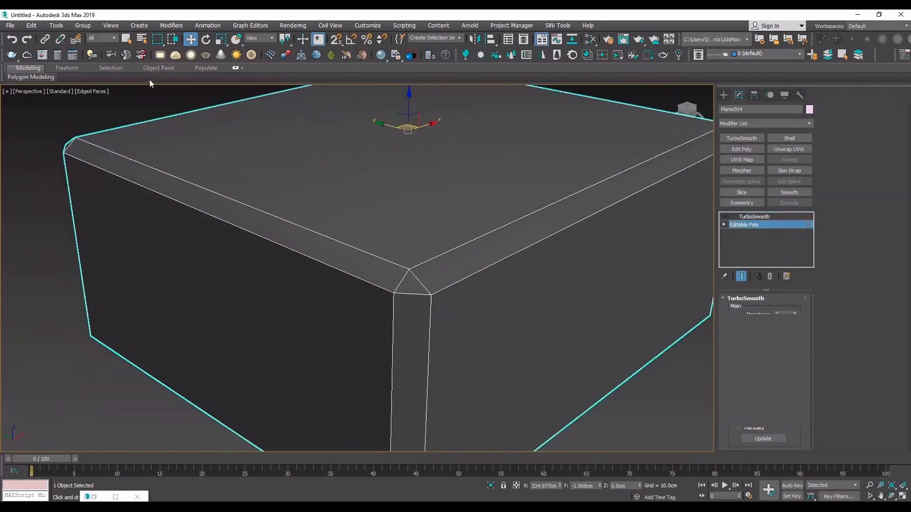
key(2)
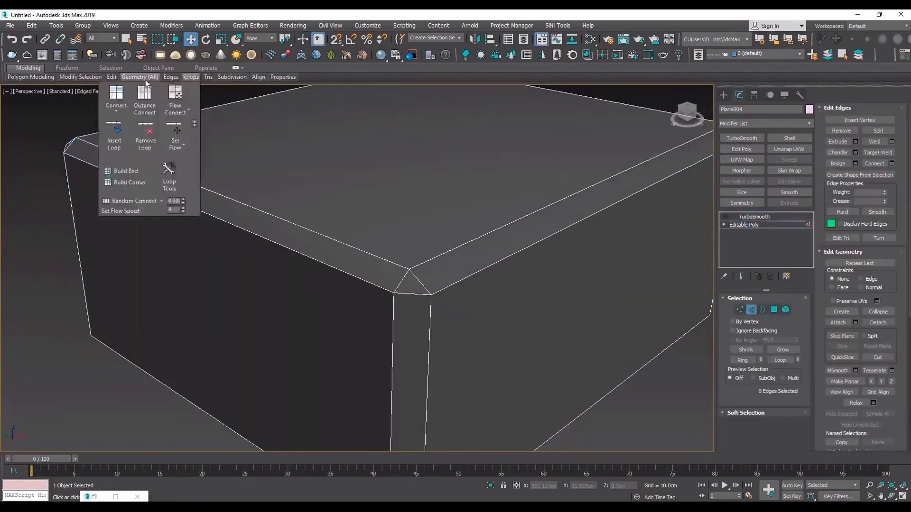
click(103, 94)
click(433, 297)
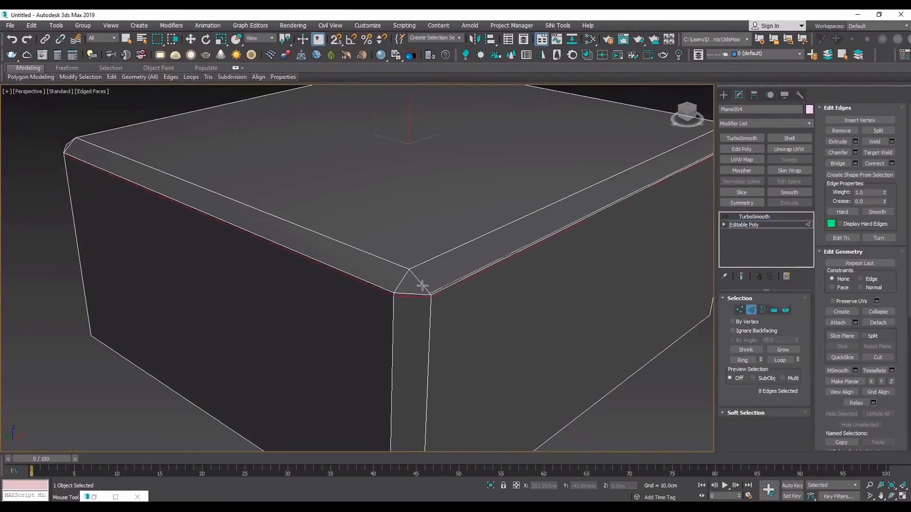
- Connect the eight slanted corner edges of the top chamfer with 1 segment and a slide of 82, close to the top face
key(w)
click(418, 281)
key(F3)
scroll(418, 280, down, 4)
key(f)
scroll(409, 271, down, 10)
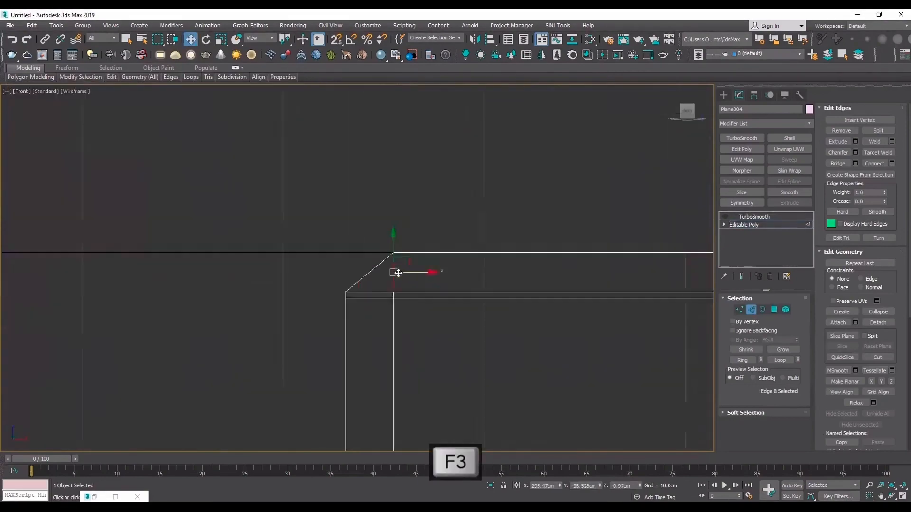
scroll(677, 261, up, 6)
scroll(680, 259, down, 2)
drag(678, 258, 63, 263)
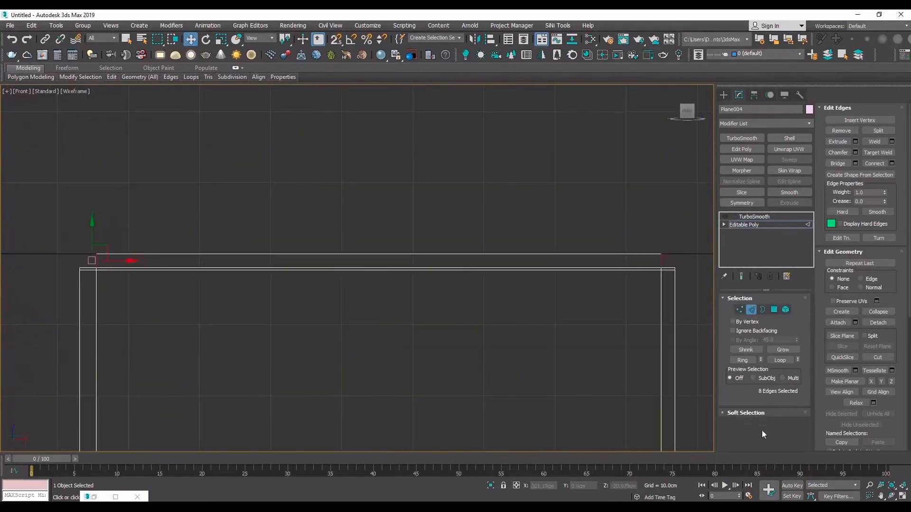
key(F3)
scroll(309, 278, up, 5)
mouse_move(271, 251)
alt+middle_down()
mouse_move(309, 277)
mouse_move(321, 179)
mouse_move(337, 246)
mouse_move(381, 247)
alt+middle_up()
key(F4)
click(892, 163)
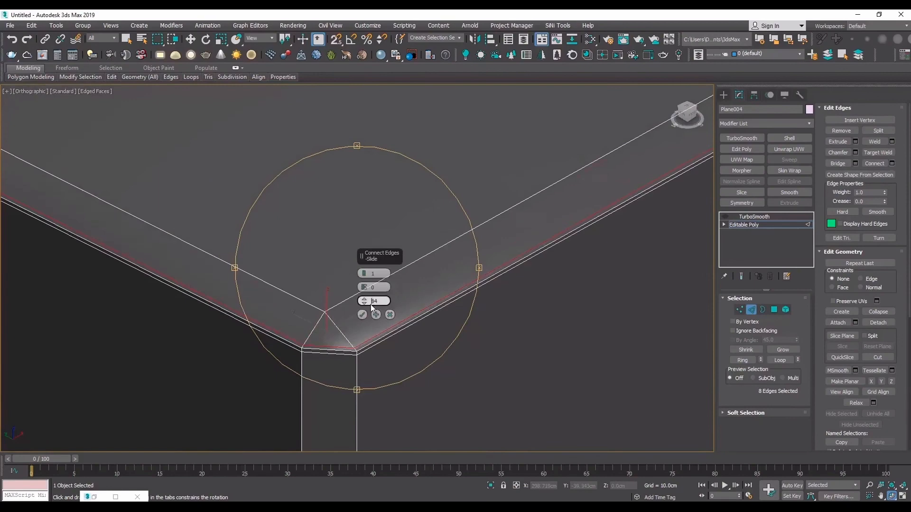
drag(371, 306, 362, 315)
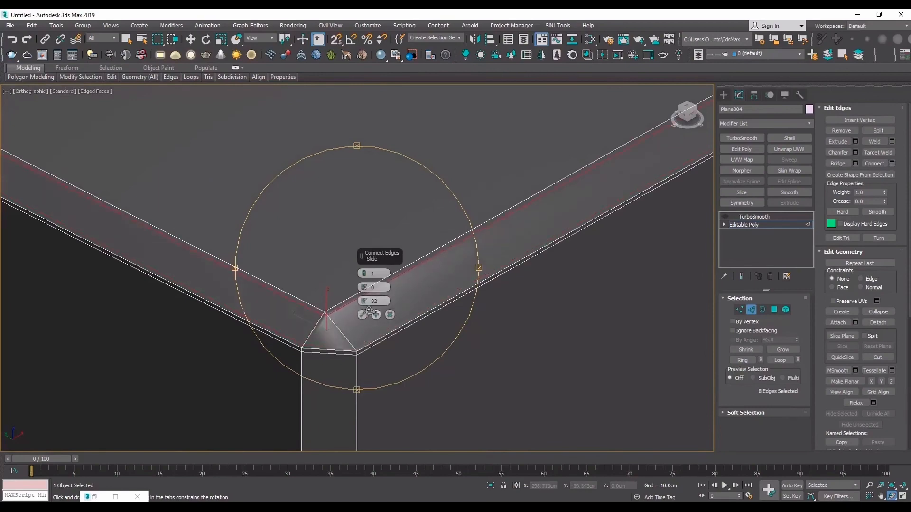
click(362, 314)
- Leave edge editing, enable TurboSmooth on the chamfered box and hide the edged faces
click(745, 225)
key(w)
scroll(497, 303, down, 5)
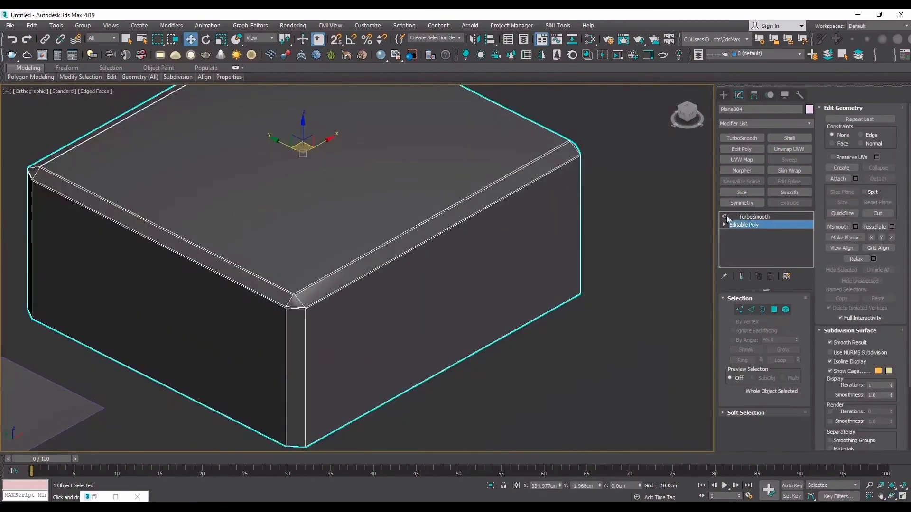
click(740, 217)
key(F4)
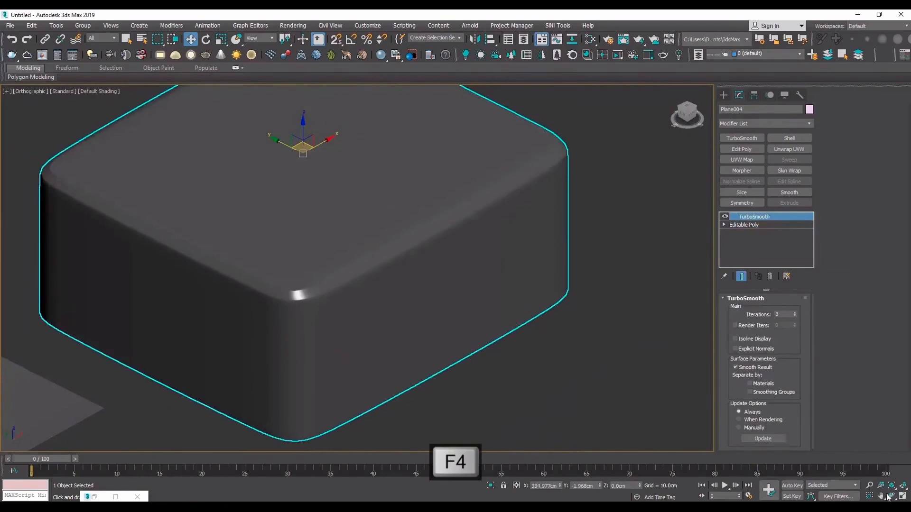
- Examine the smoothed chamfered box, switch its TurboSmooth off and show the edged faces again
click(891, 496)
drag(371, 275, 359, 249)
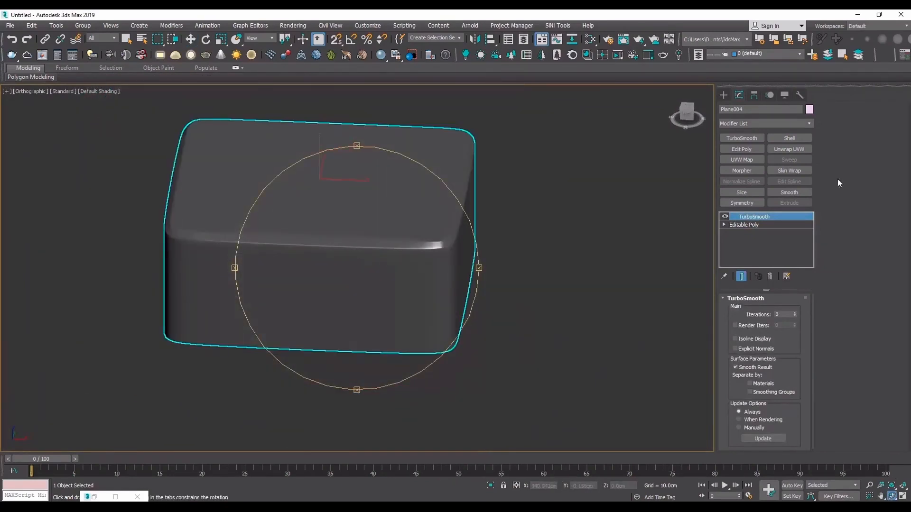
click(725, 216)
drag(413, 265, 395, 262)
key(F4)
middle_drag(430, 233, 396, 256)
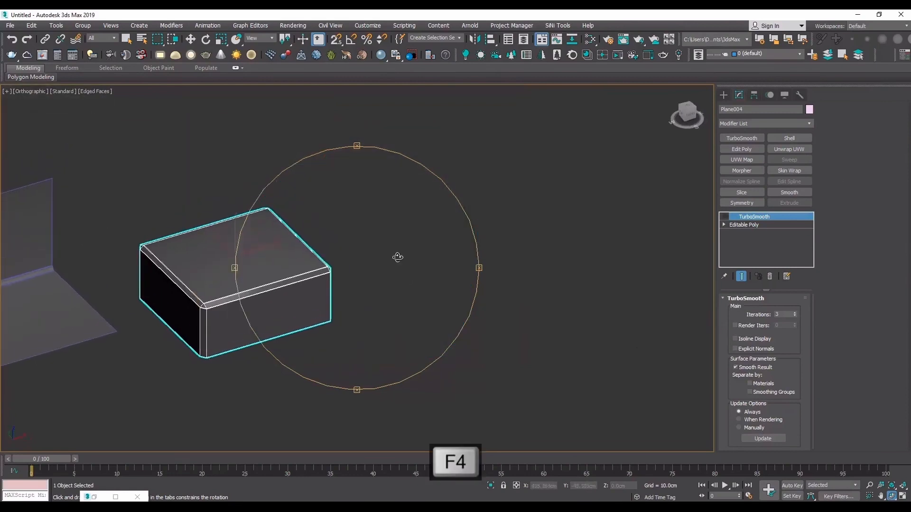
key(w)
click(412, 337)
click(247, 290)
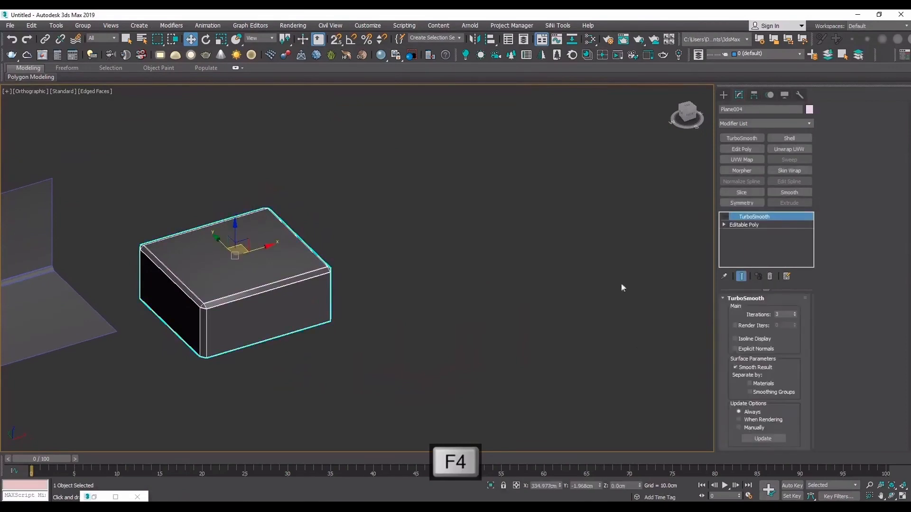
- Draw a new plane on the empty side of the chamfered box and move it closer to the box
click(723, 95)
click(782, 192)
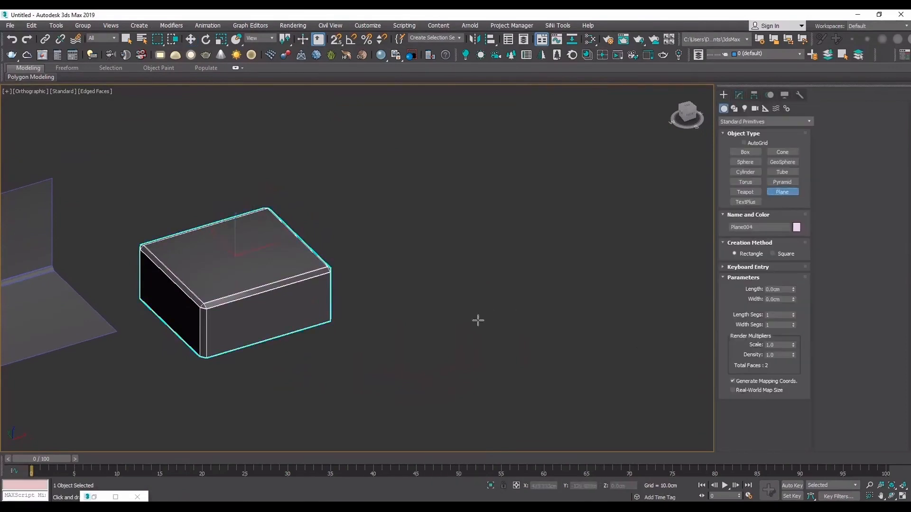
drag(477, 319, 512, 207)
key(w)
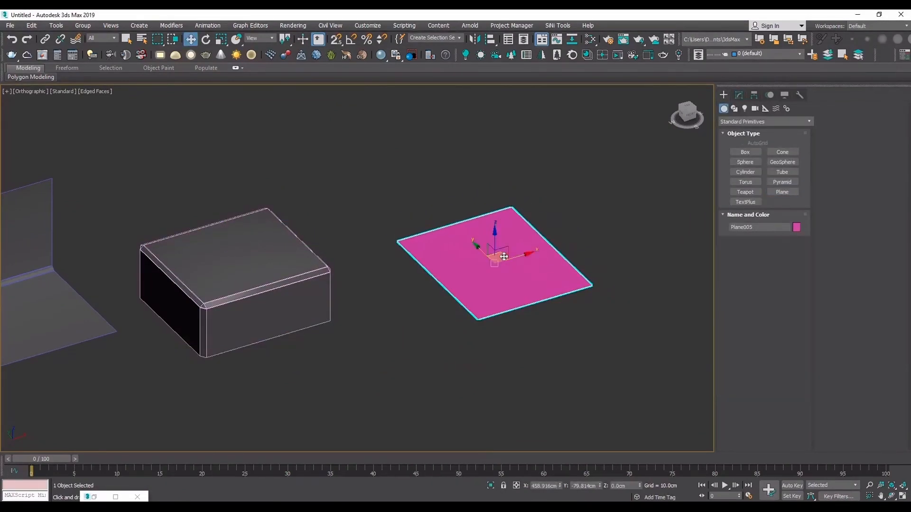
drag(500, 254, 427, 248)
- Assign Material #26 to the new plane, convert it to an Editable Poly and enter edge editing
key(m)
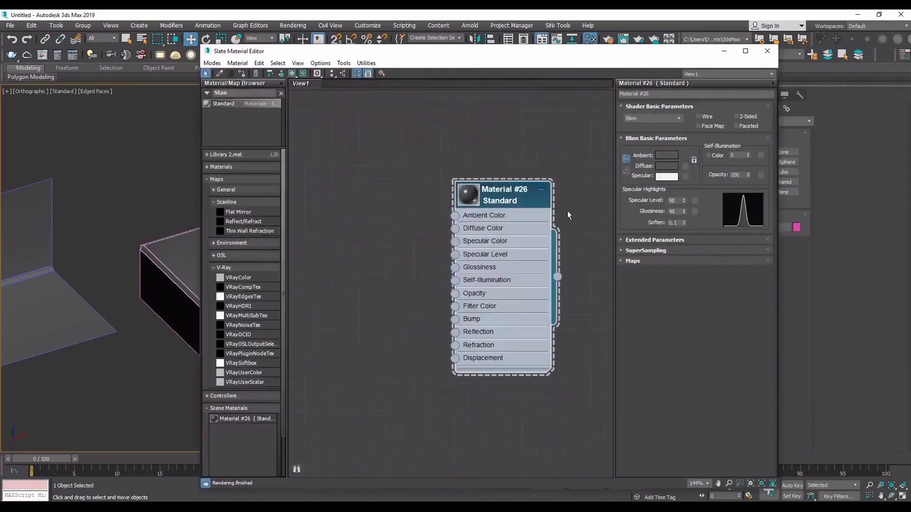
click(724, 50)
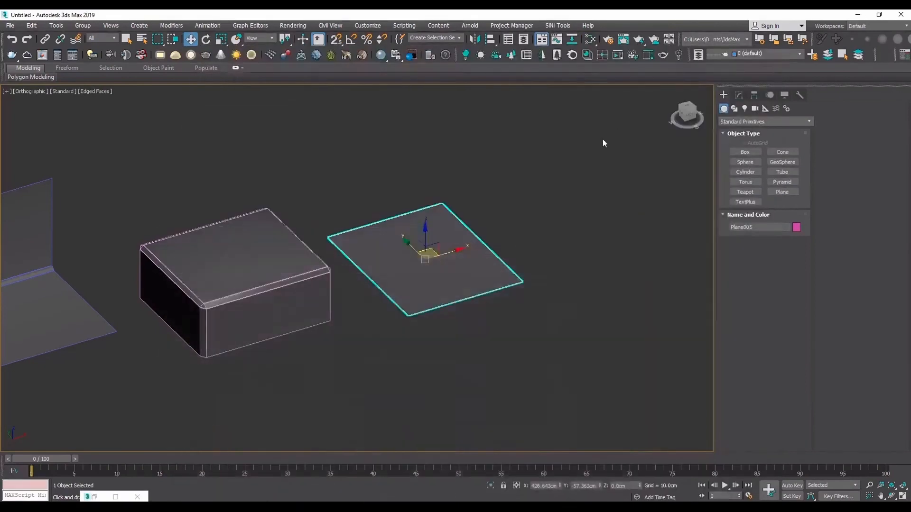
click(602, 142)
click(439, 245)
scroll(472, 214, up, 5)
right_click(479, 205)
mouse_move(478, 306)
click(527, 316)
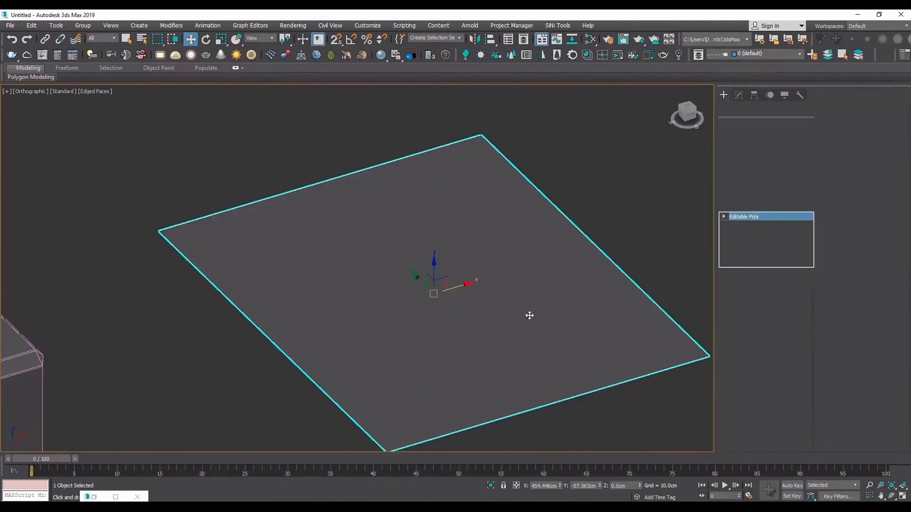
key(2)
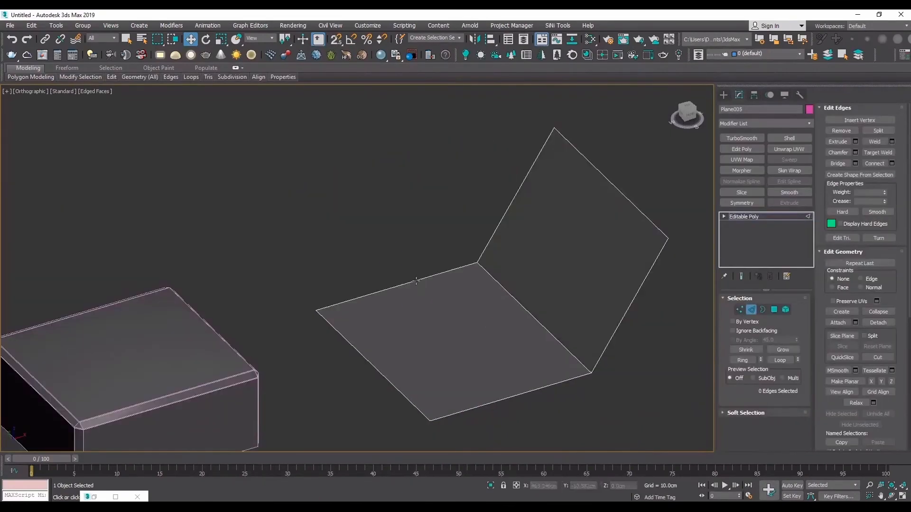
click(393, 288)
shift+drag(396, 261, 409, 122)
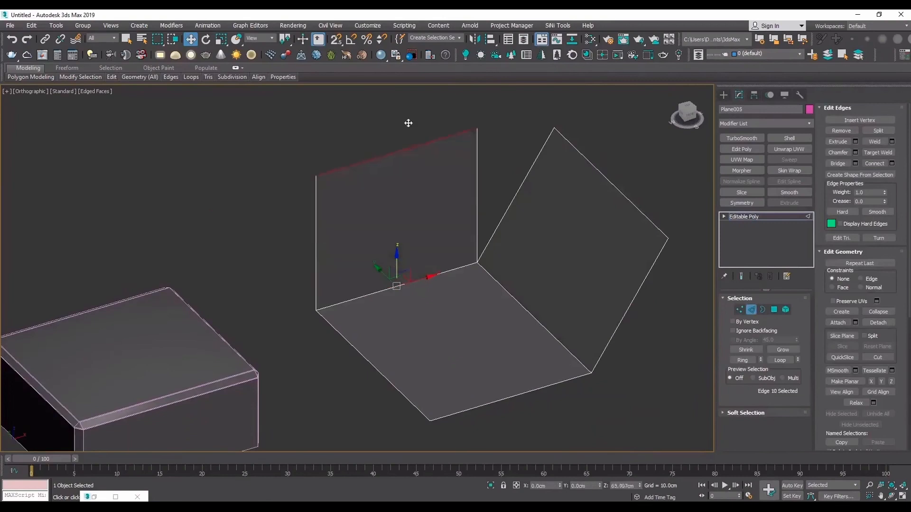
key(ctrl+z)
key(ctrl+z)
key(ctrl+z)
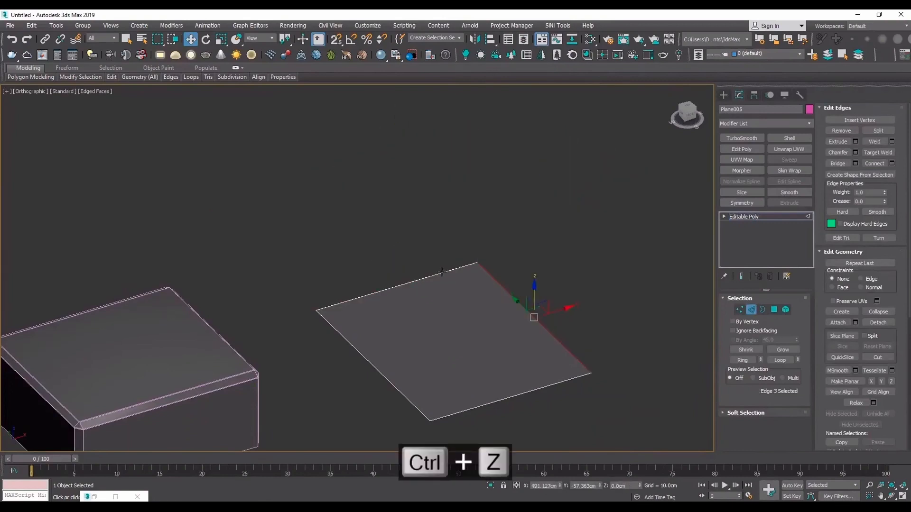
drag(534, 299, 531, 206)
key(ctrl+z)
- Extrude the plane's right and back edges upward and outward into two slanted walls with an open gap between them
shift+drag(534, 299, 660, 144)
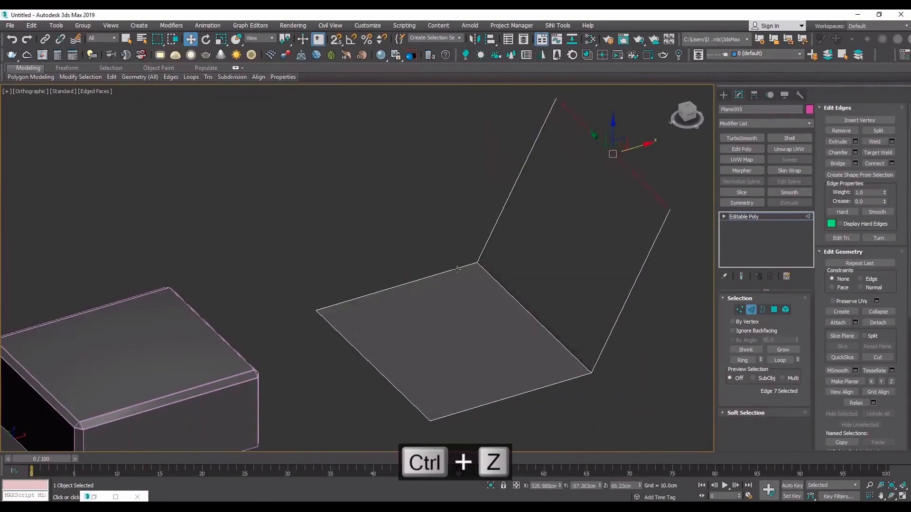
click(402, 284)
shift+drag(399, 270, 322, 64)
middle_drag(545, 212, 513, 252)
click(586, 199)
drag(611, 195, 626, 187)
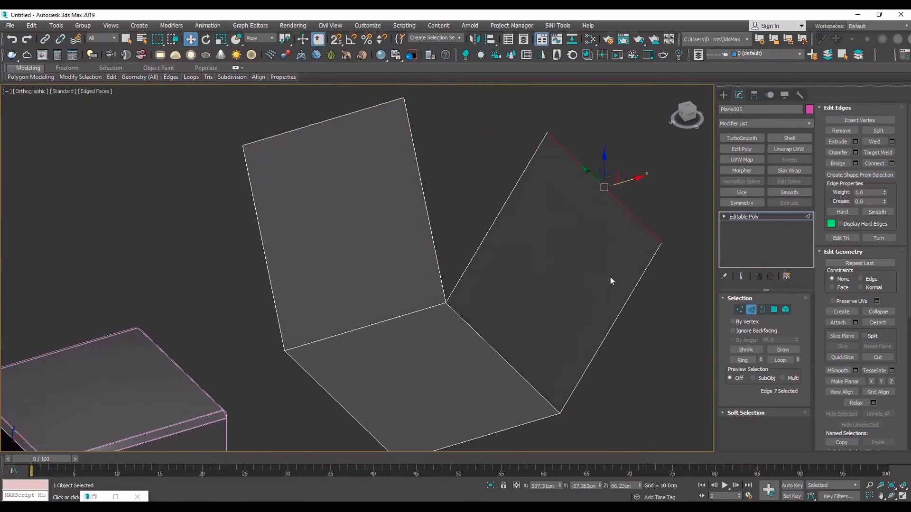
- Add TurboSmooth with 2 iterations to the slanted-wall mesh, inspect the rounding and switch the smoothing off
click(748, 216)
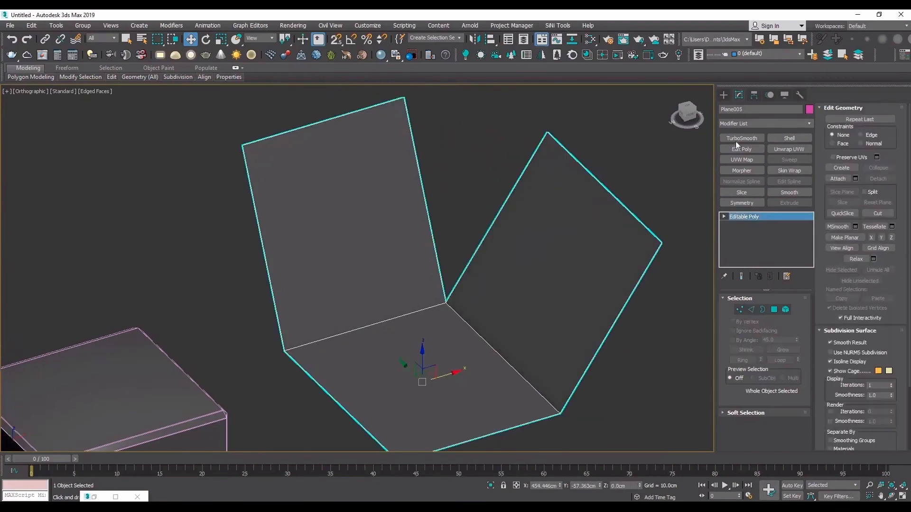
click(742, 138)
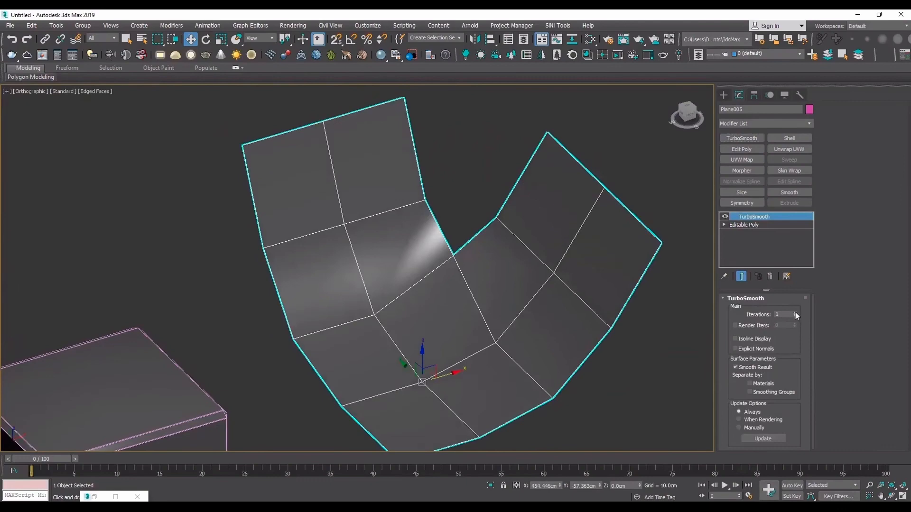
click(795, 313)
click(892, 496)
drag(366, 290, 380, 277)
click(724, 218)
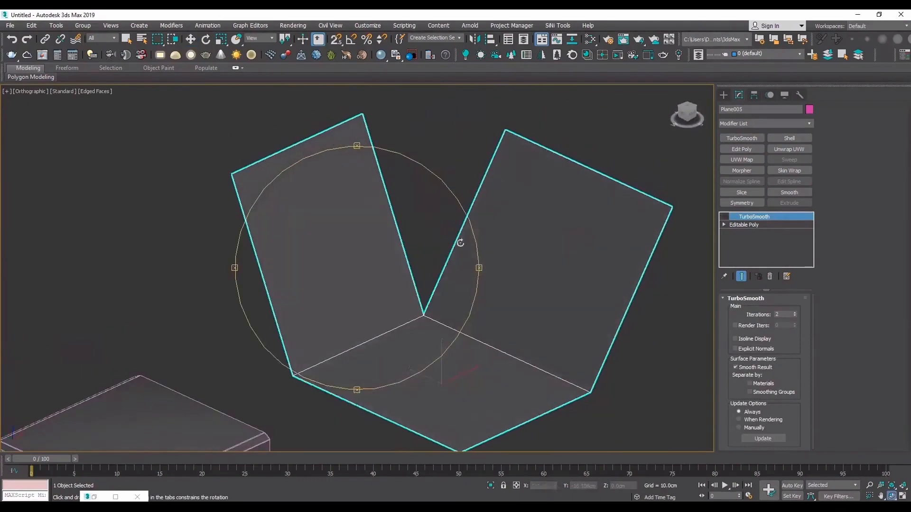
drag(457, 240, 399, 244)
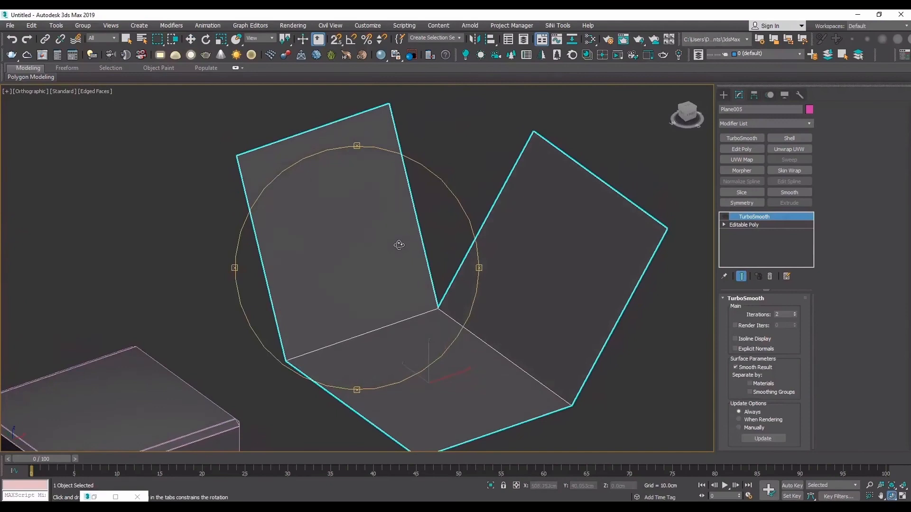
- Bridge the facing side edges of the two slanted walls and preview TurboSmooth on the closed corner
click(755, 230)
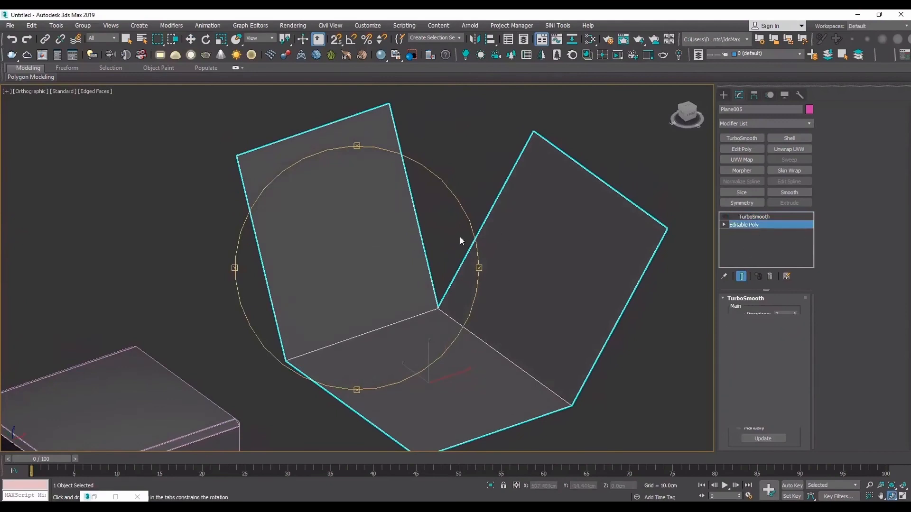
key(2)
key(w)
click(476, 244)
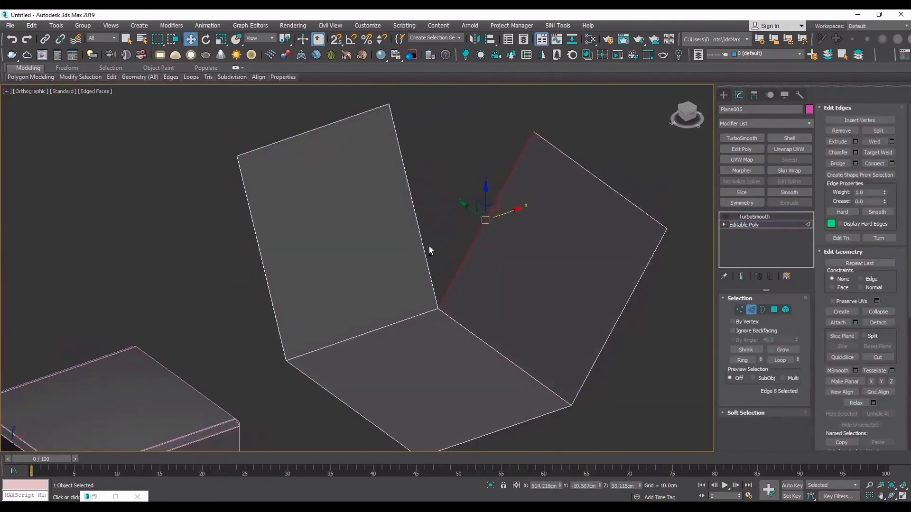
ctrl+click(424, 241)
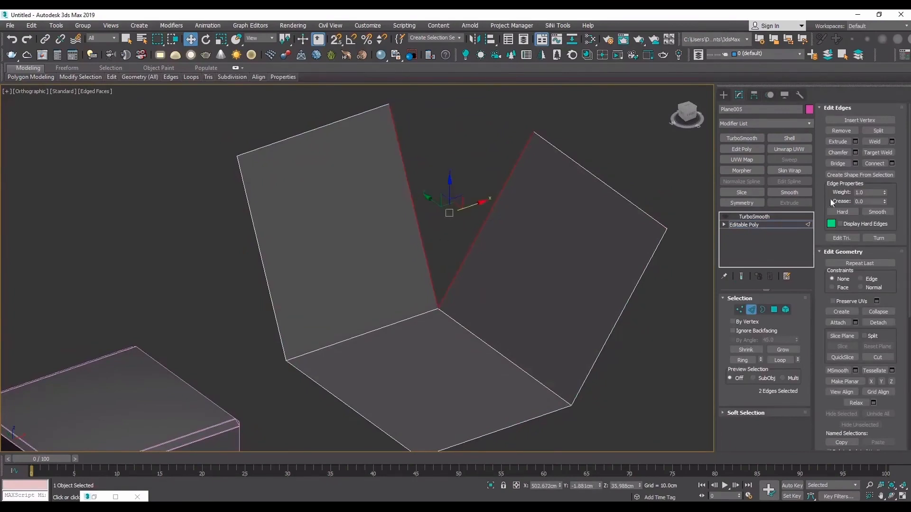
click(855, 164)
click(358, 315)
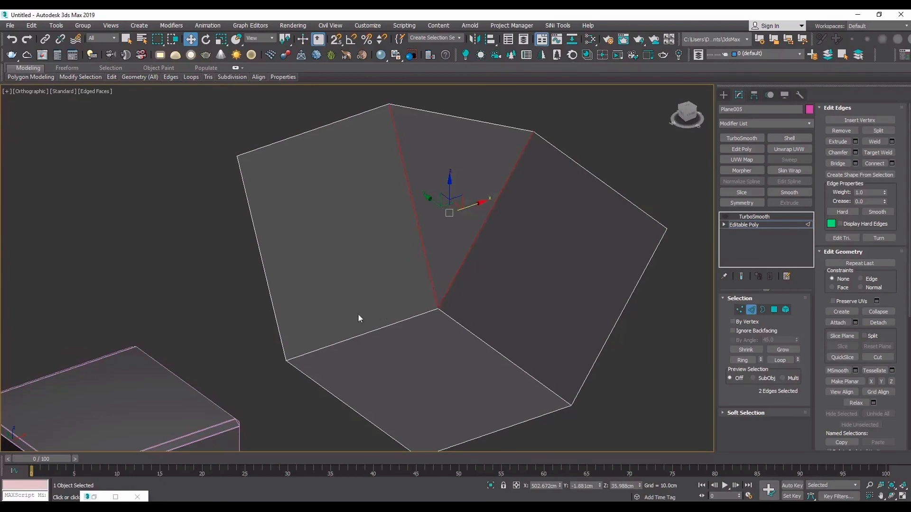
click(764, 217)
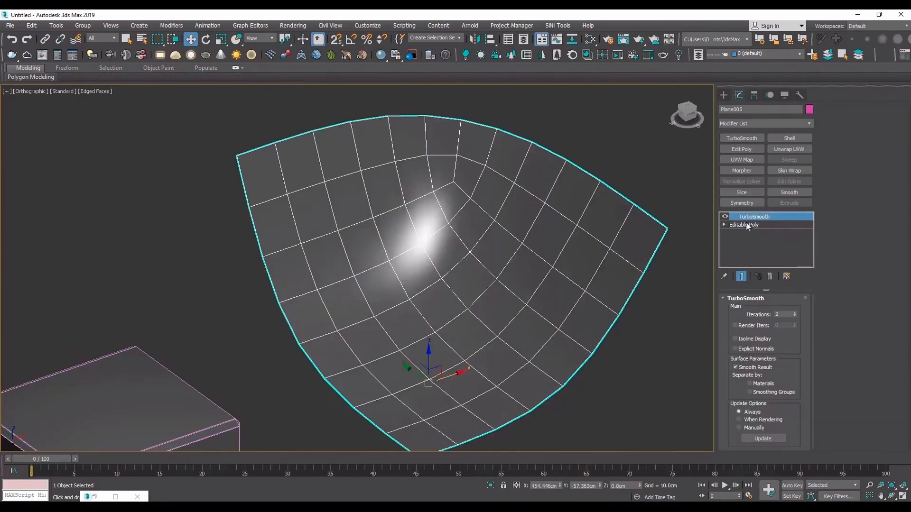
click(724, 217)
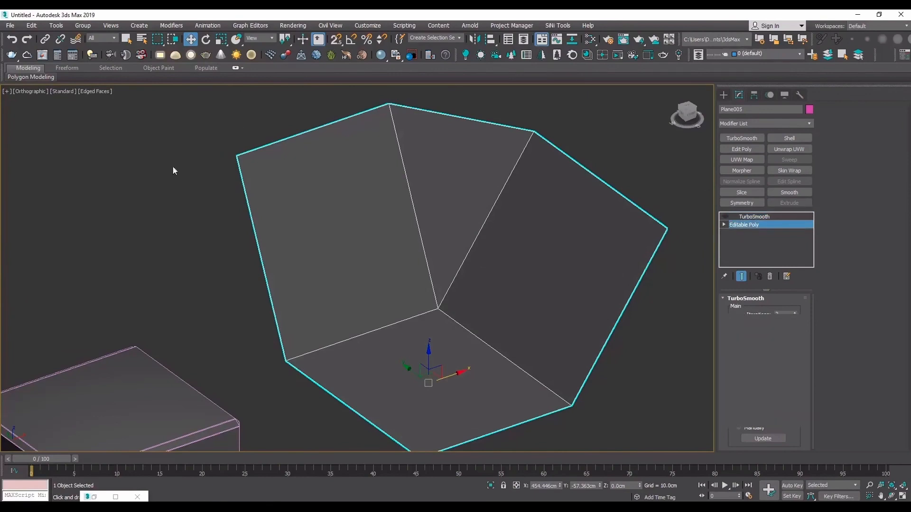
- Insert Swift Loops along the slanted walls just above their base edges, undoing misplaced loops
mouse_move(111, 77)
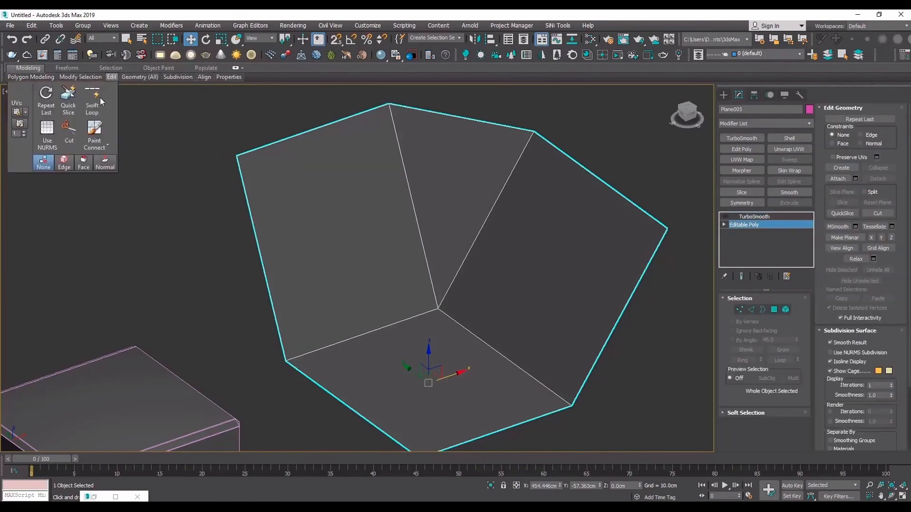
click(98, 97)
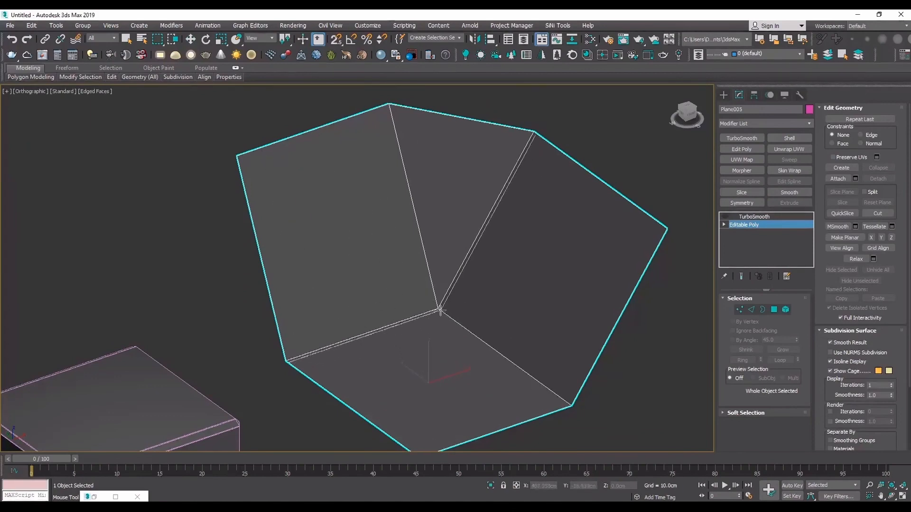
scroll(439, 307, up, 3)
scroll(435, 302, up, 4)
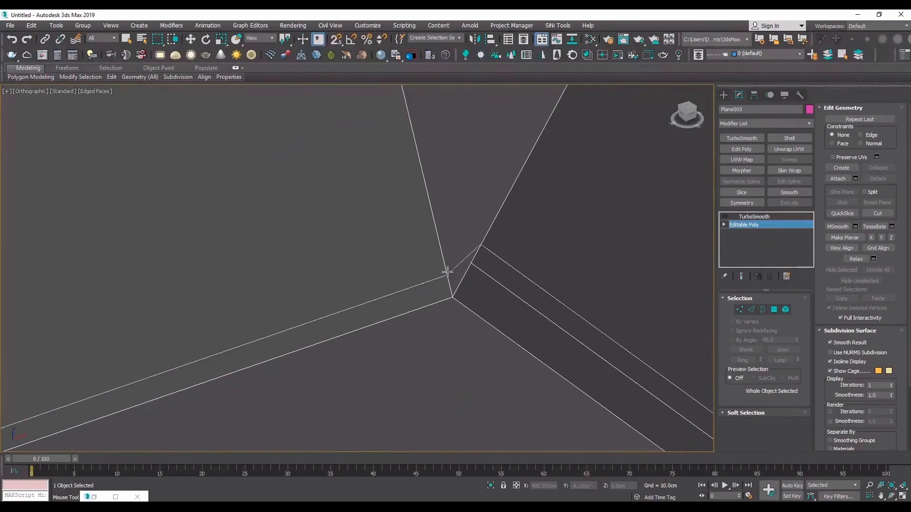
scroll(427, 270, down, 4)
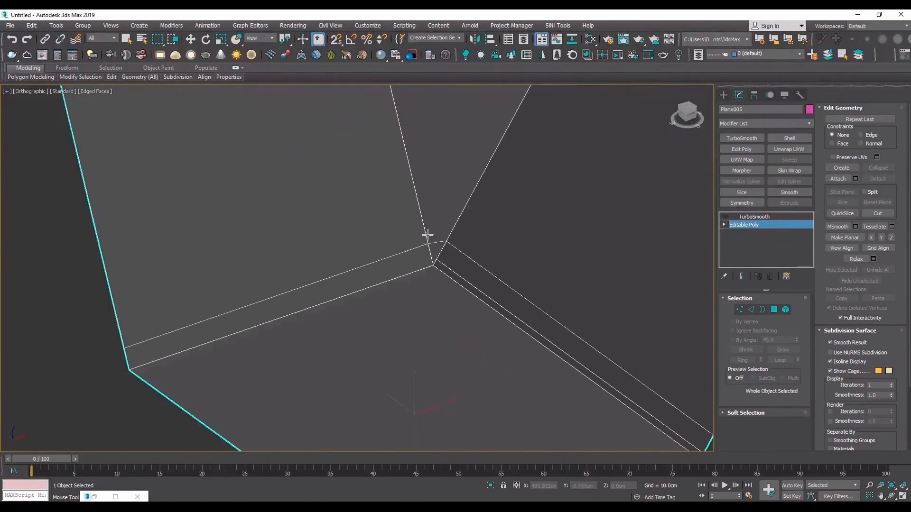
key(ctrl+z)
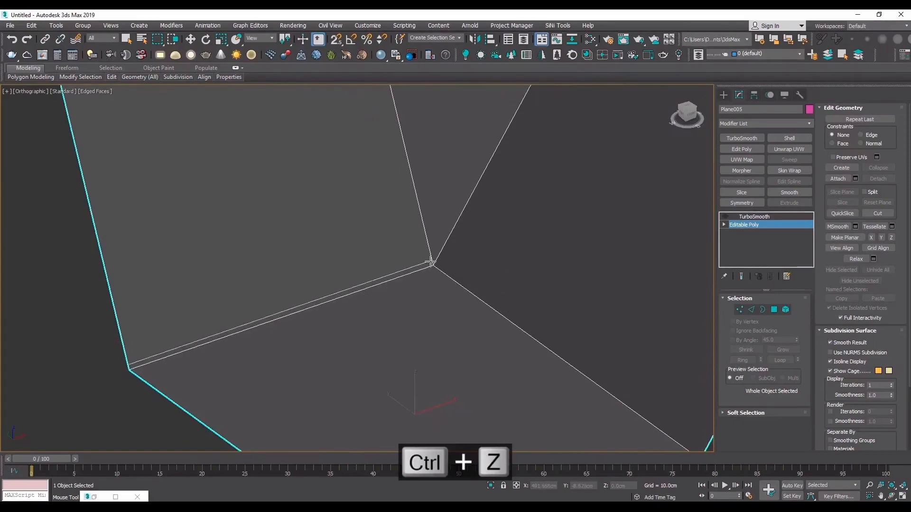
key(ctrl+z)
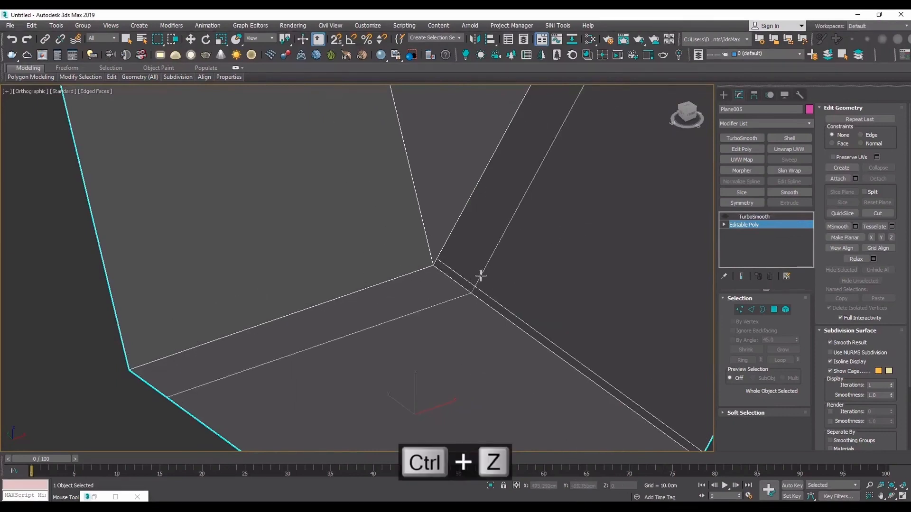
key(ctrl+z)
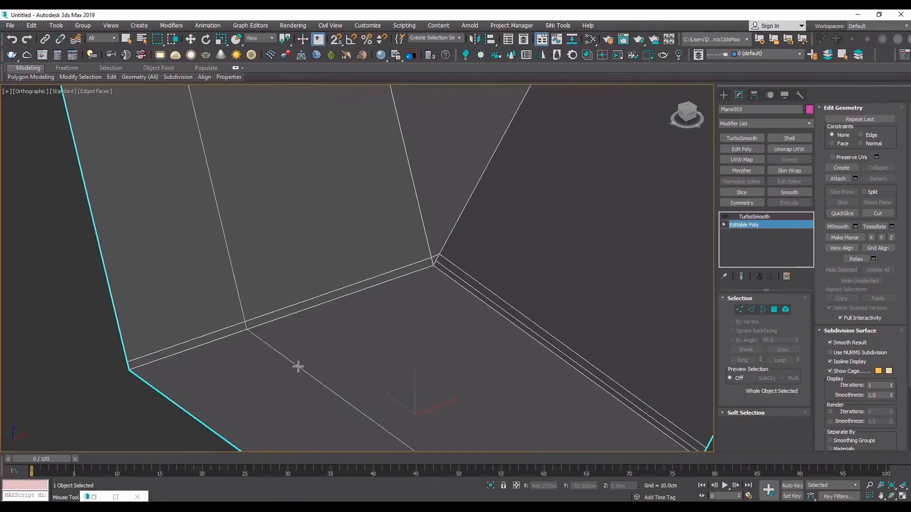
key(w)
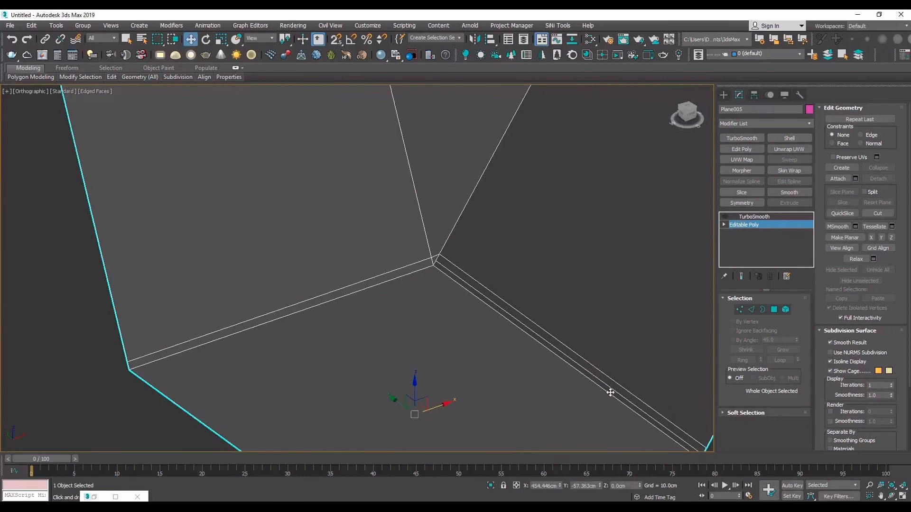
- Remove the extra middle edge from the narrow strip at the base of the right slanted wall
middle_drag(611, 393, 582, 360)
key(2)
click(497, 295)
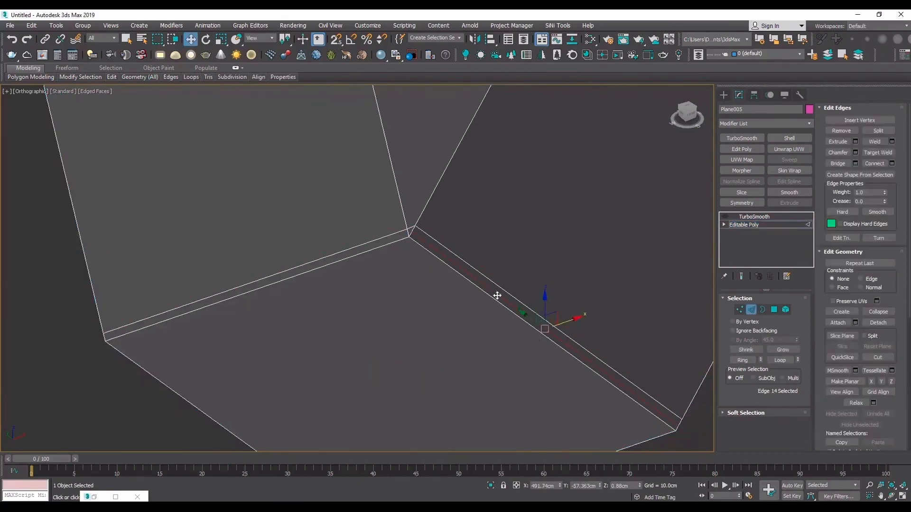
click(841, 131)
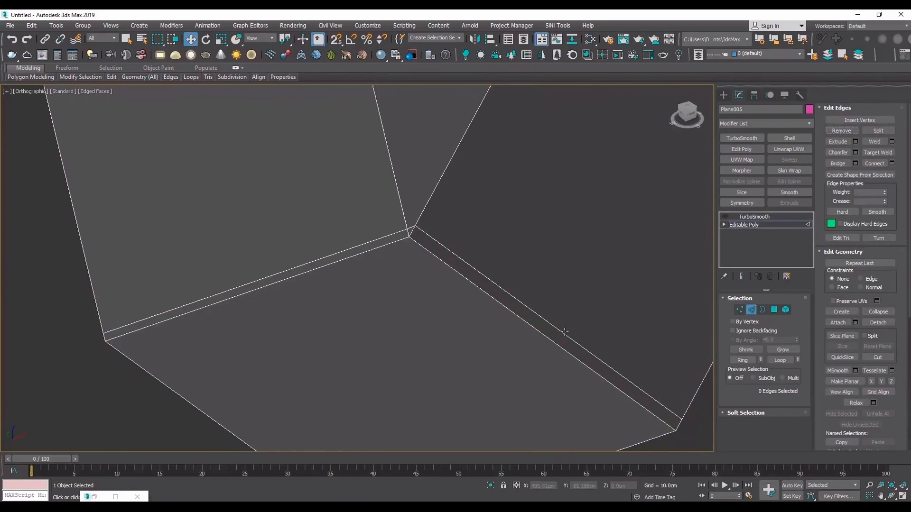
- Try to shift the remaining support edge of the right slanted wall slightly toward the base fold
click(565, 331)
scroll(558, 313, up, 2)
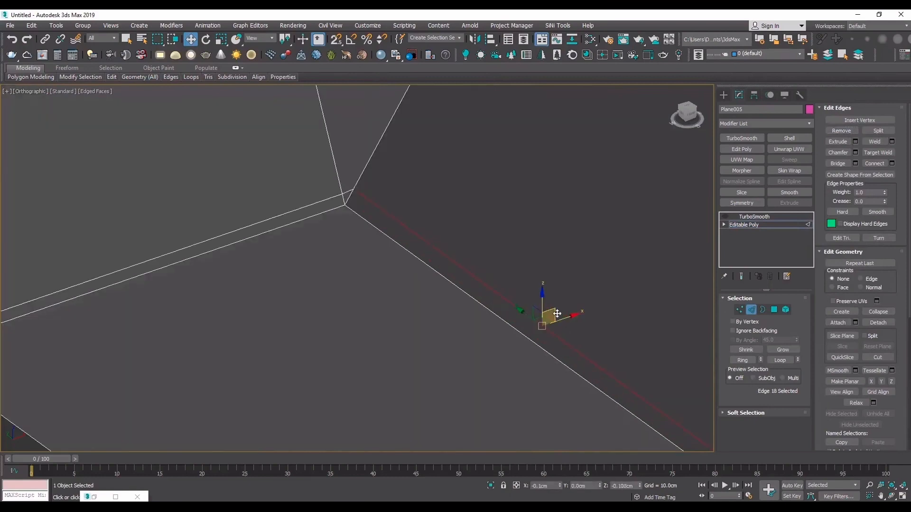
key(ctrl+z)
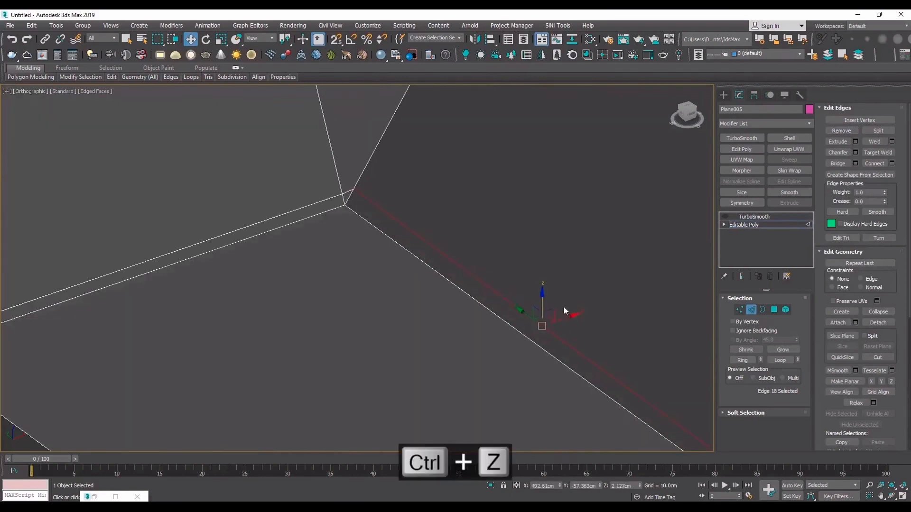
- Undo the support edge's last shift, set the constraint to Edge and slide it down the right slanted wall toward the base fold
key(ctrl+z)
key(ctrl+z)
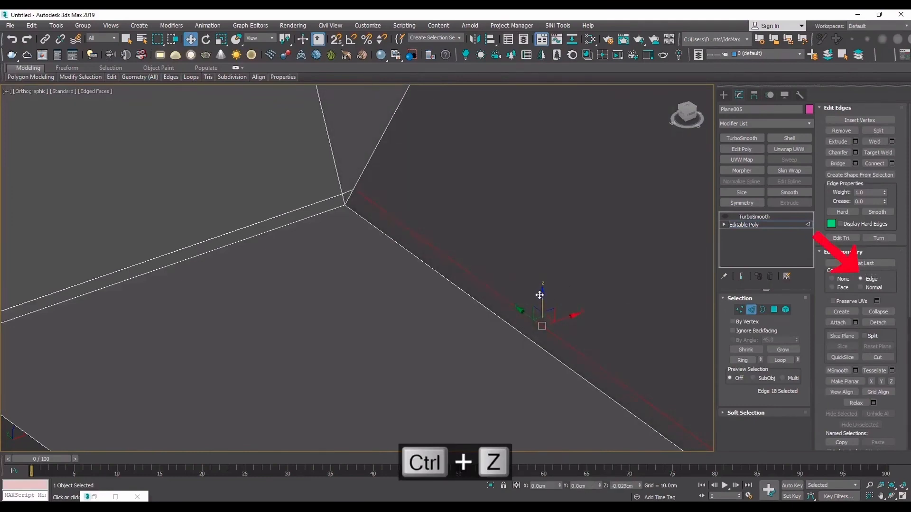
drag(538, 297, 539, 297)
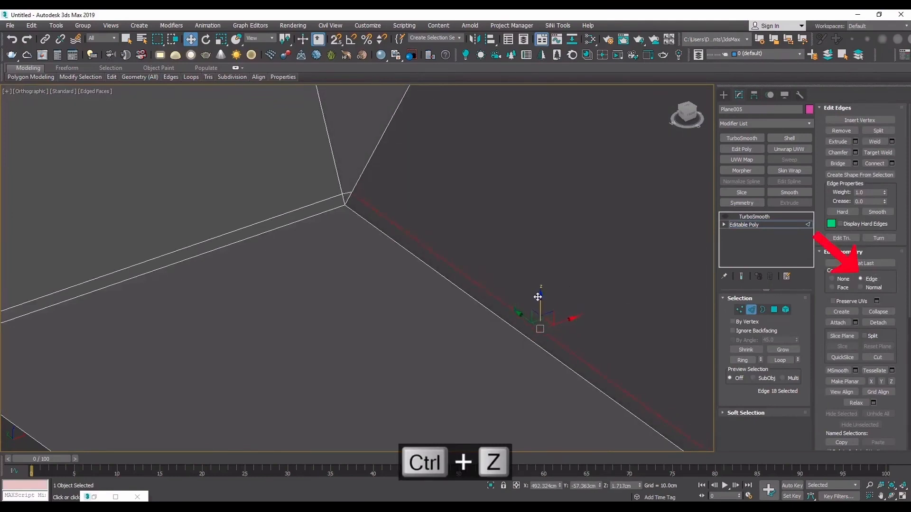
- Slide the support edge slightly closer to the base fold, judging its distance in a wireframe front view
key(f)
key(F3)
scroll(356, 267, up, 6)
middle_drag(379, 292, 485, 307)
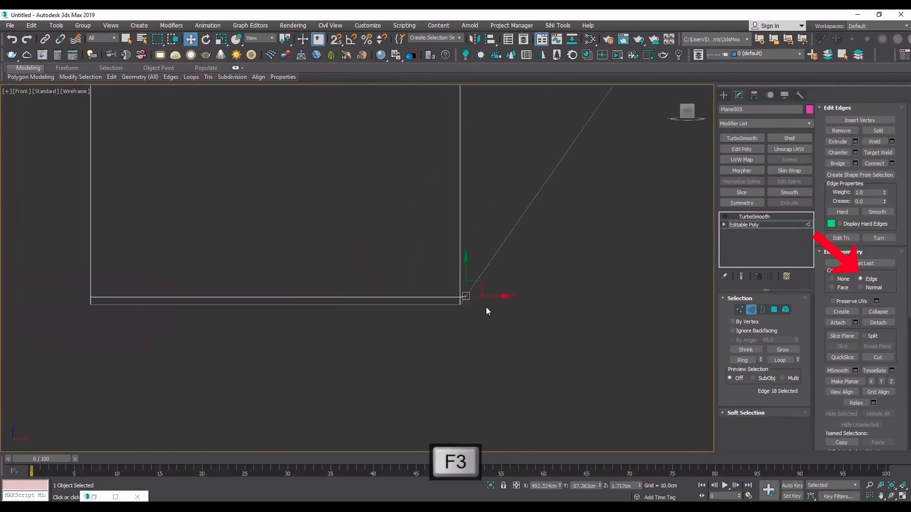
scroll(487, 306, up, 8)
drag(280, 232, 278, 241)
scroll(317, 264, down, 8)
key(F3)
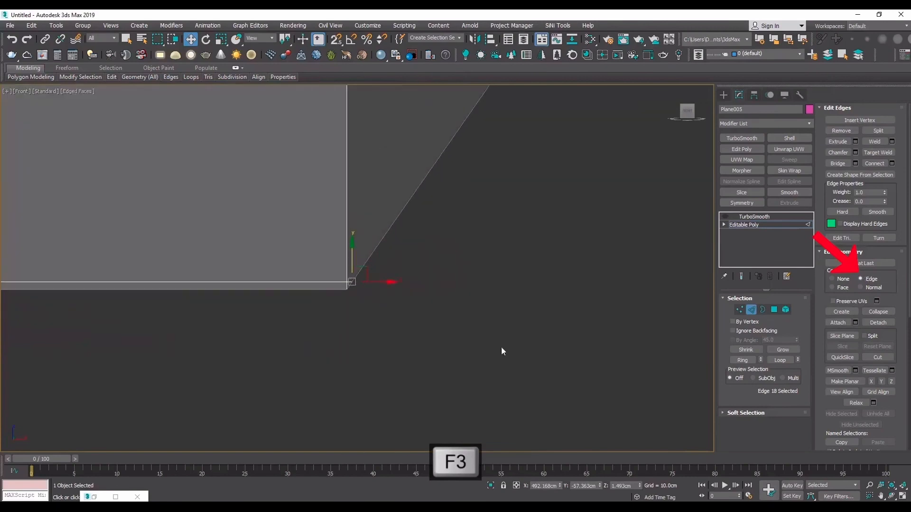
- Inset the base polygon of the slanted corner by 1.0 cm
scroll(318, 318, down, 6)
mouse_move(285, 266)
alt+middle_down()
mouse_move(317, 317)
mouse_move(360, 293)
mouse_move(270, 273)
alt+middle_up()
scroll(317, 317, up, 3)
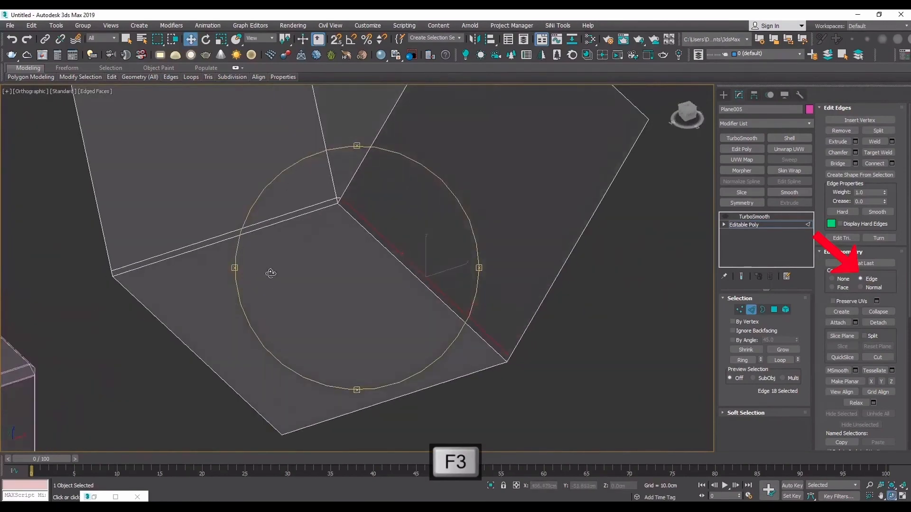
key(4)
click(295, 273)
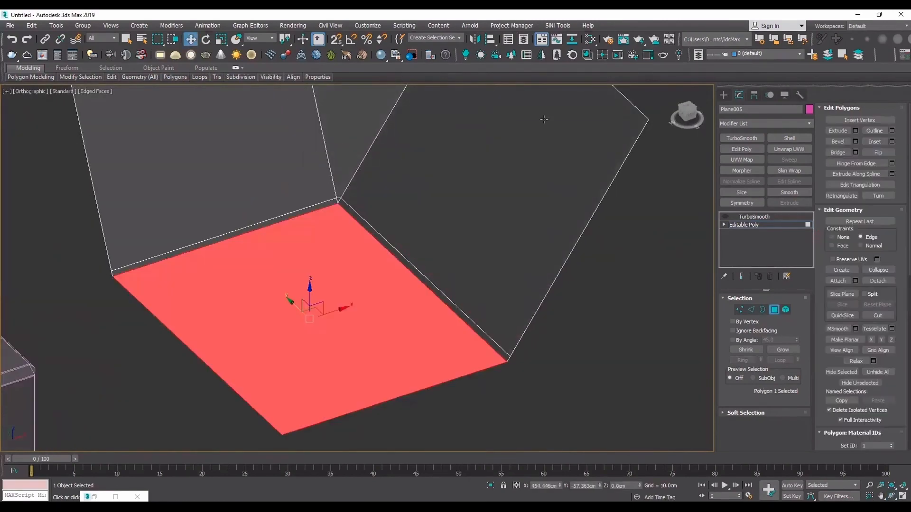
click(893, 142)
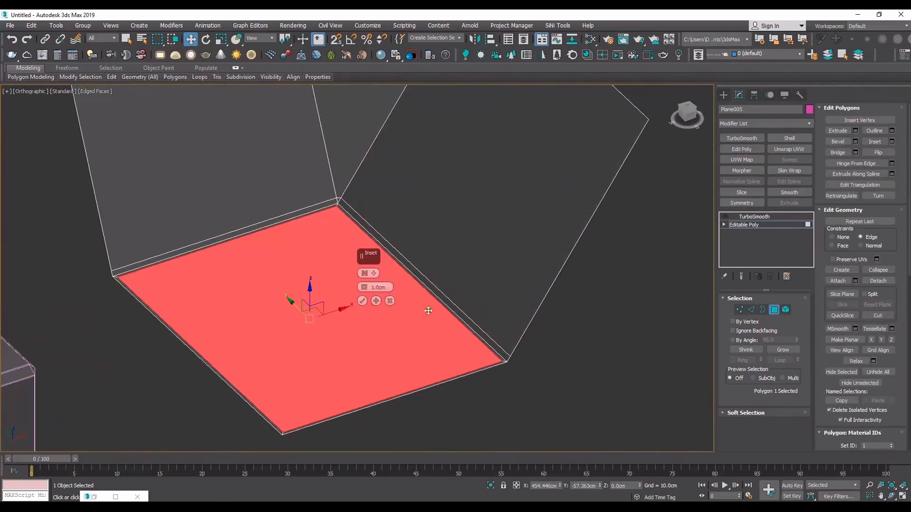
click(365, 302)
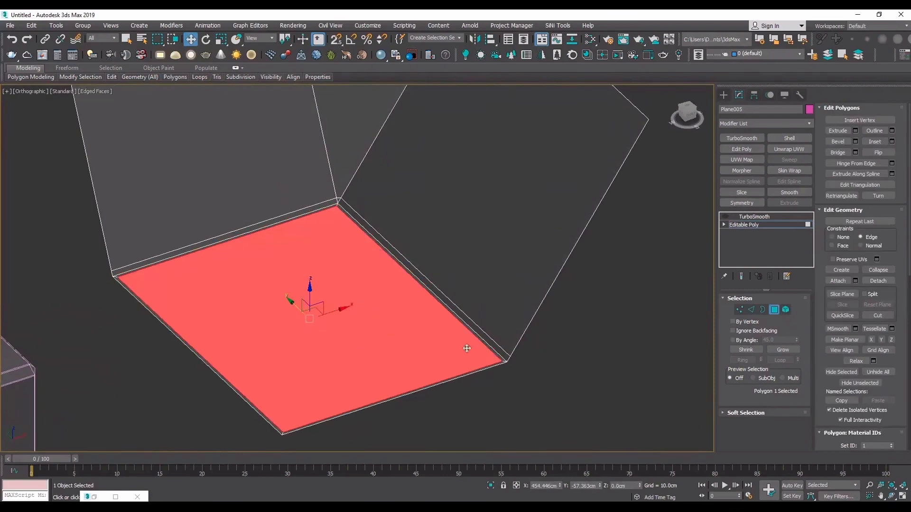
- Delete the thin inset polygons along the two open outer sides of the base
scroll(512, 376, up, 5)
click(508, 371)
scroll(508, 371, down, 3)
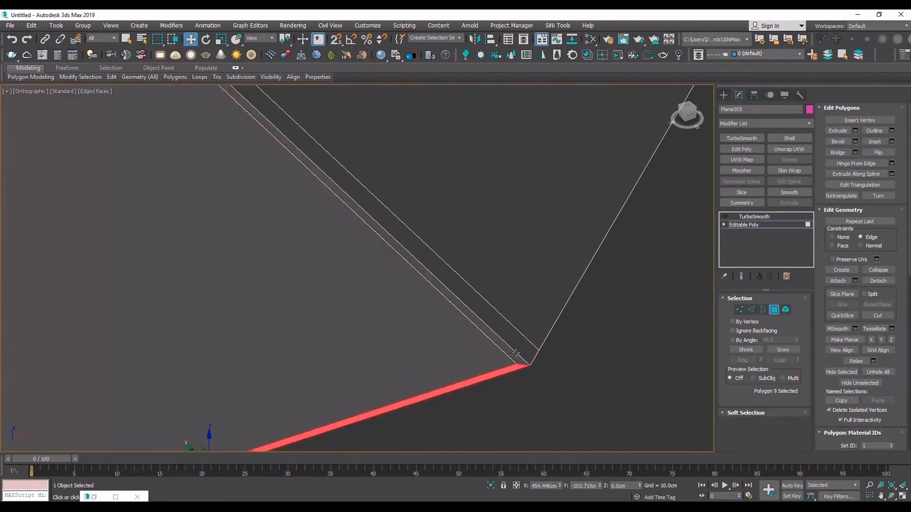
ctrl+click(176, 432)
key(Delete)
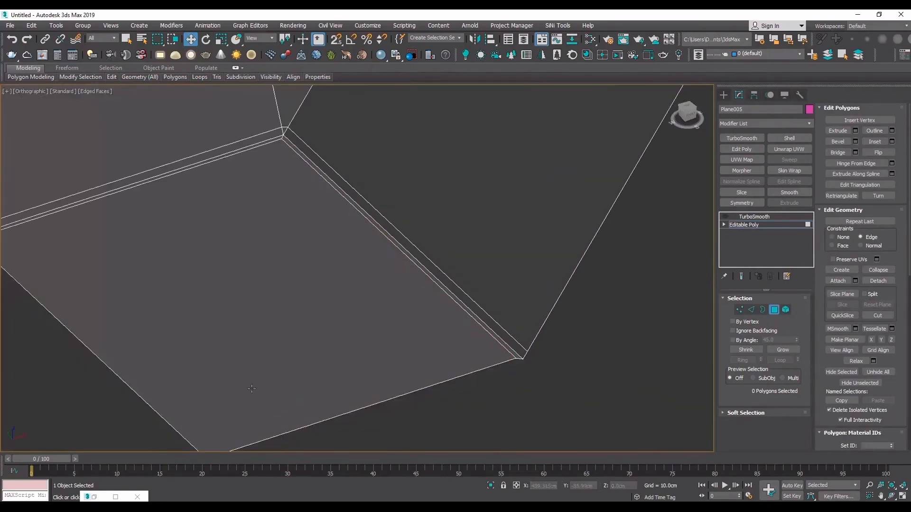
- Flatten the vertices along the base's two open borders by scaling them in the top view with the constraint set to None
click(462, 372)
key(t)
key(2)
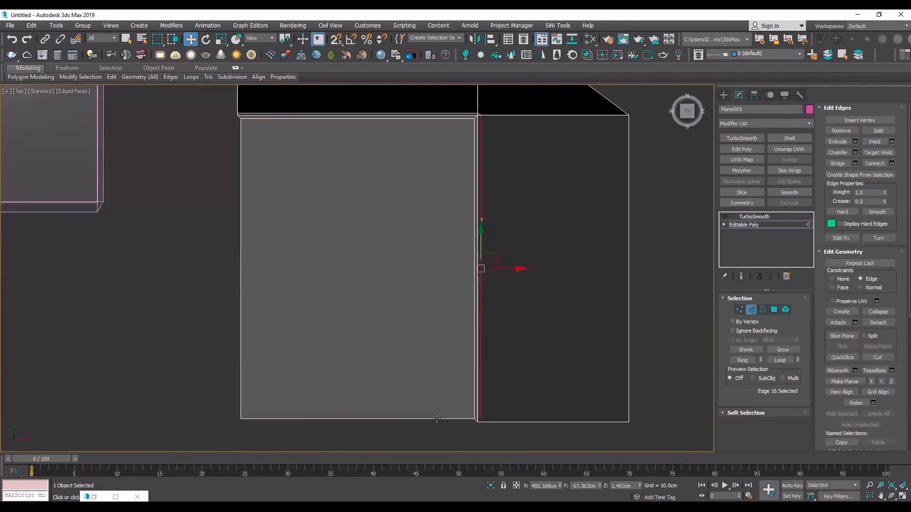
click(438, 419)
key(1)
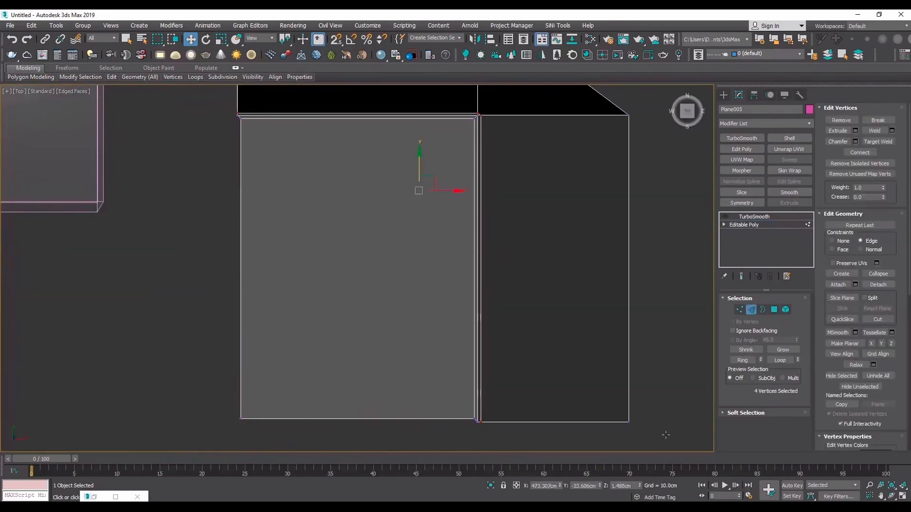
drag(664, 435, 214, 399)
key(r)
drag(466, 390, 447, 356)
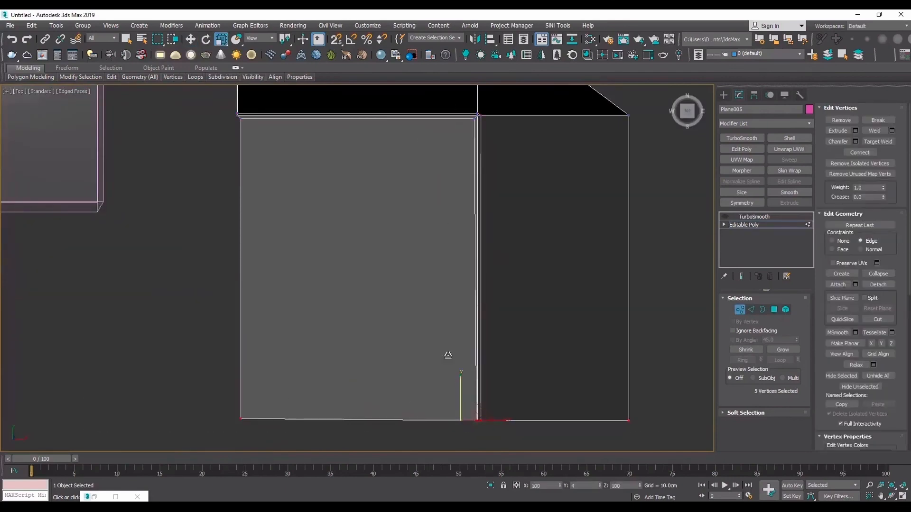
key(ctrl+z)
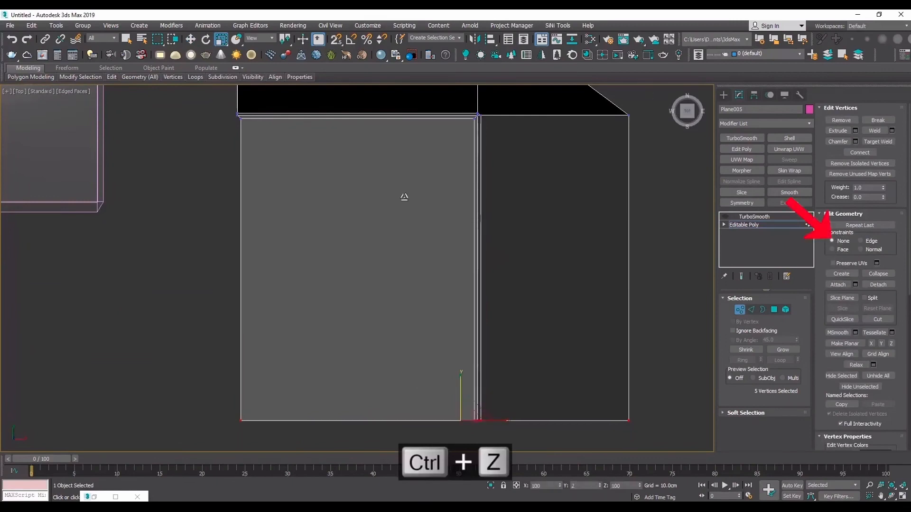
scroll(332, 378, down, 5)
key(ctrl+z)
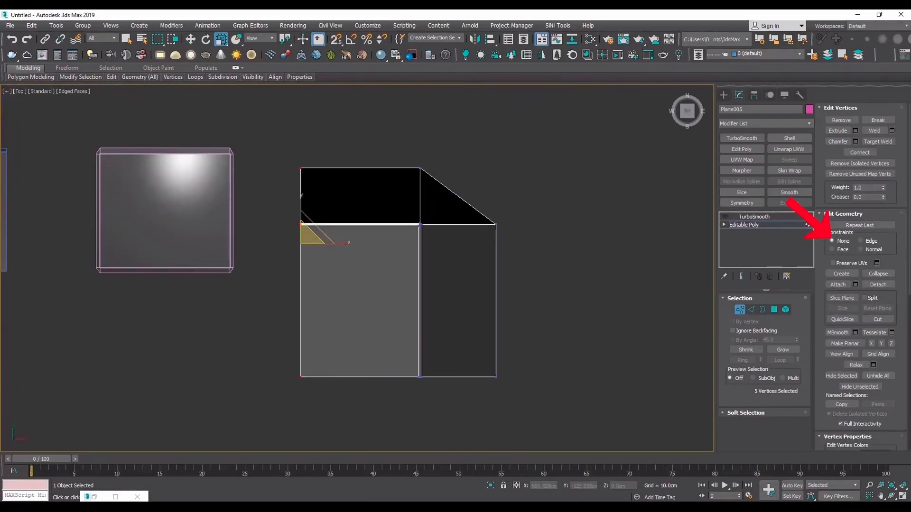
- Turn TurboSmooth back on for the slanted corner and view it without edged faces
click(892, 497)
drag(284, 279, 314, 220)
scroll(411, 212, up, 5)
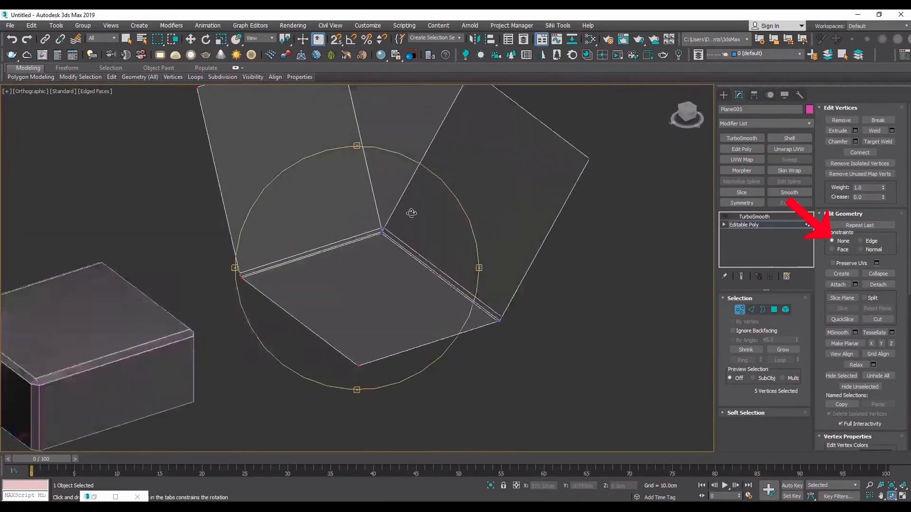
click(792, 223)
click(755, 217)
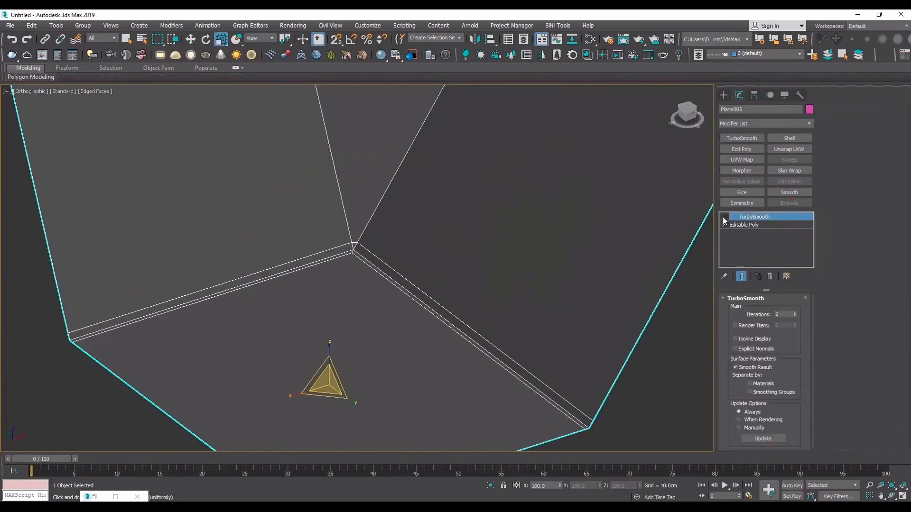
click(724, 217)
key(F4)
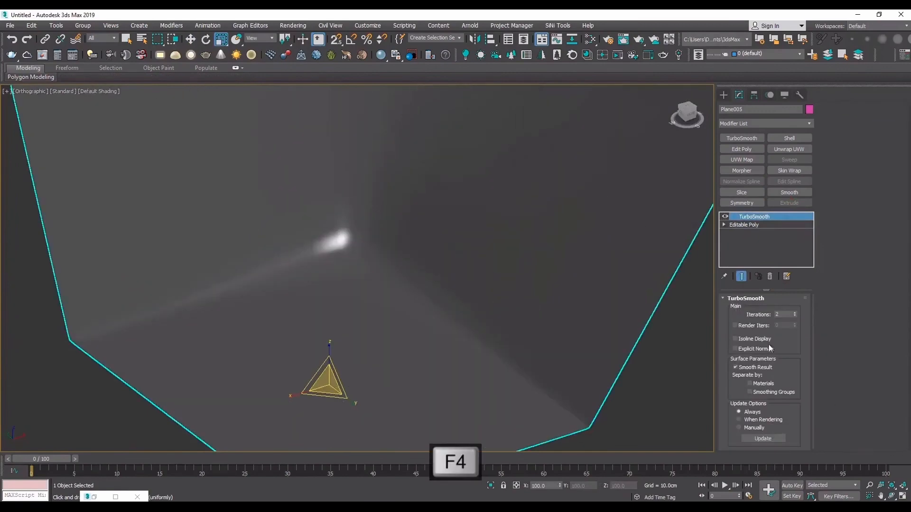
- Set the TurboSmooth iterations to 3 and examine the smoothed corner with and without edged faces
click(893, 497)
key(F4)
drag(378, 283, 355, 272)
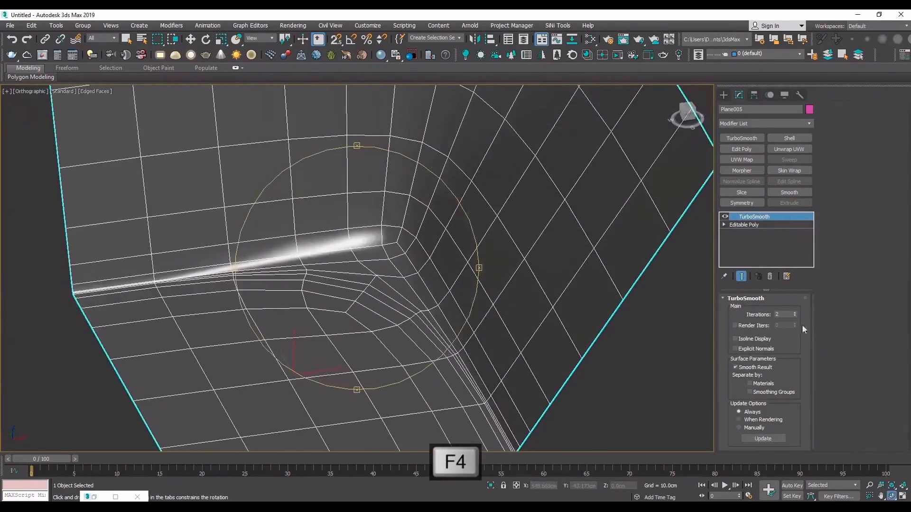
click(795, 313)
key(F4)
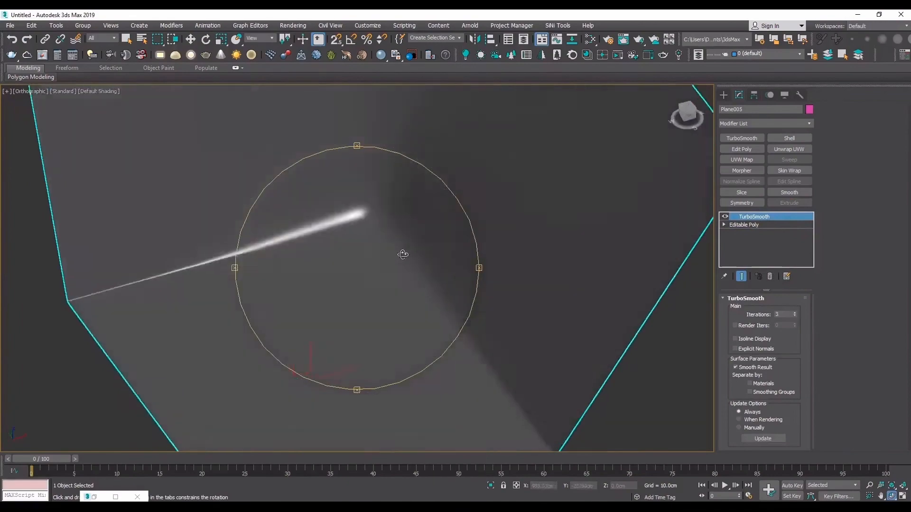
key(F4)
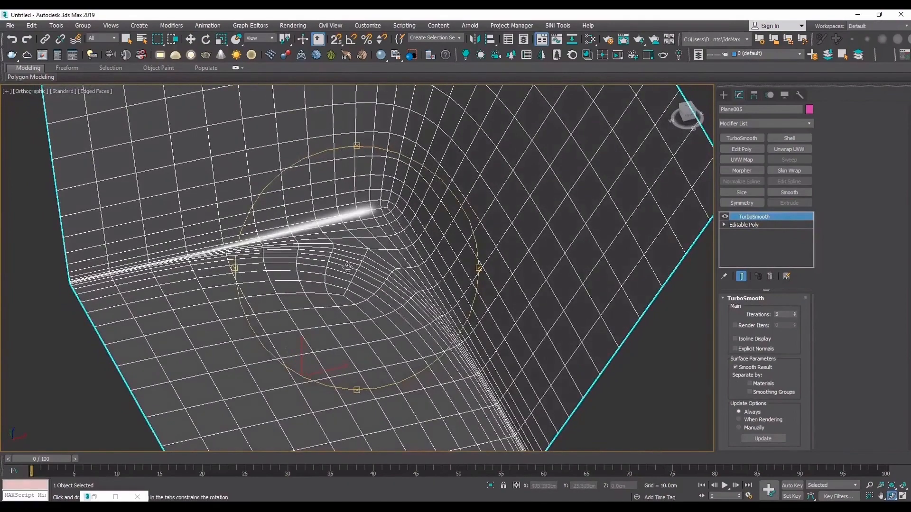
drag(347, 268, 357, 264)
middle_drag(437, 264, 463, 201)
- Turn off TurboSmooth and weld the two vertices above the inner corner point with a 2.205 cm threshold
click(725, 217)
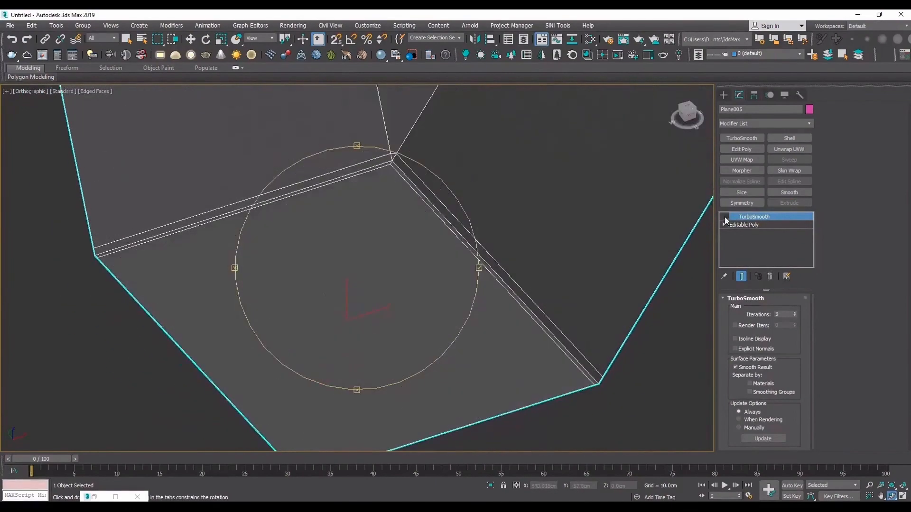
scroll(397, 170, up, 3)
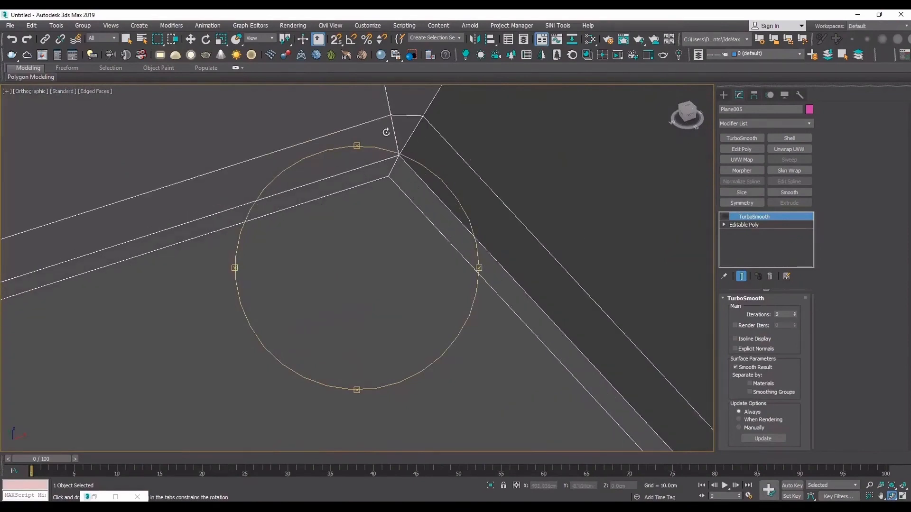
middle_drag(391, 136, 386, 185)
scroll(384, 187, up, 3)
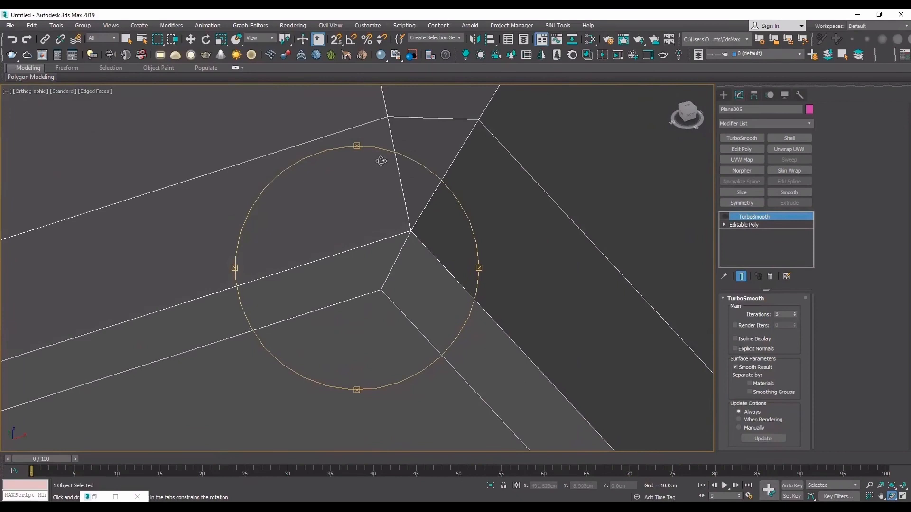
click(753, 225)
key(1)
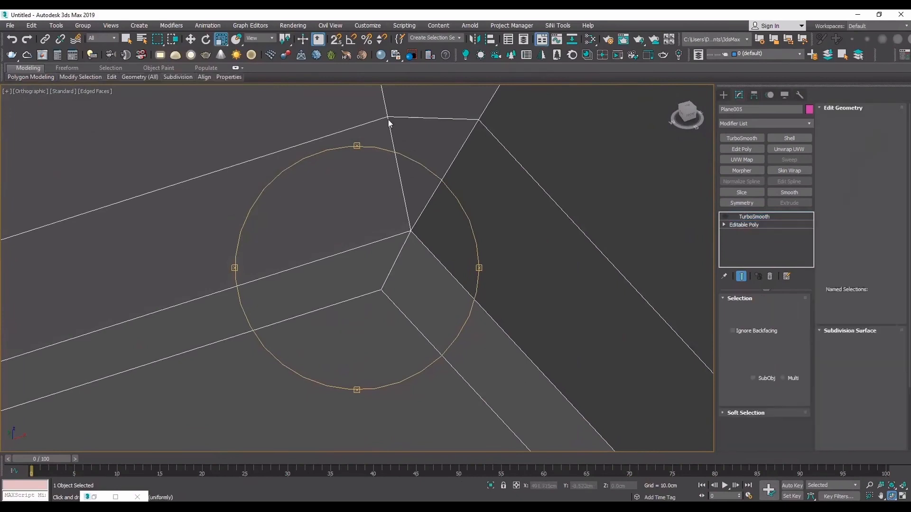
click(389, 116)
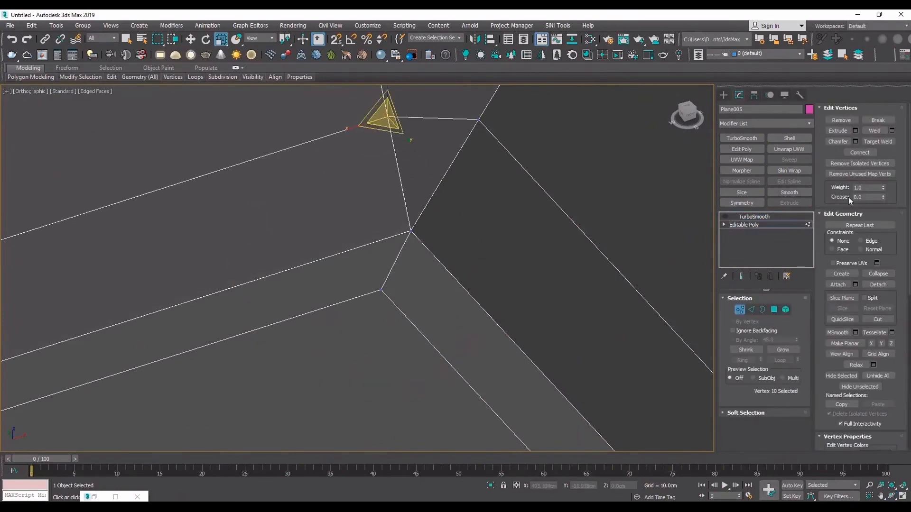
ctrl+click(479, 120)
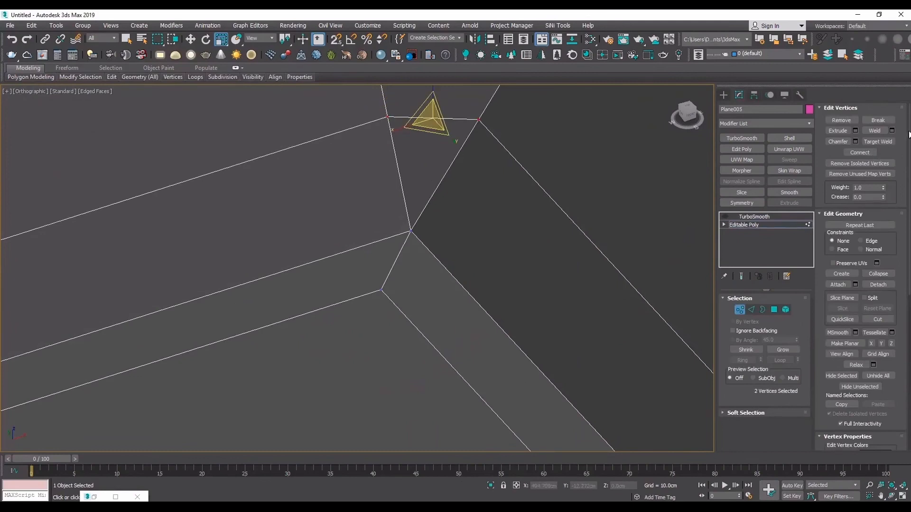
click(892, 131)
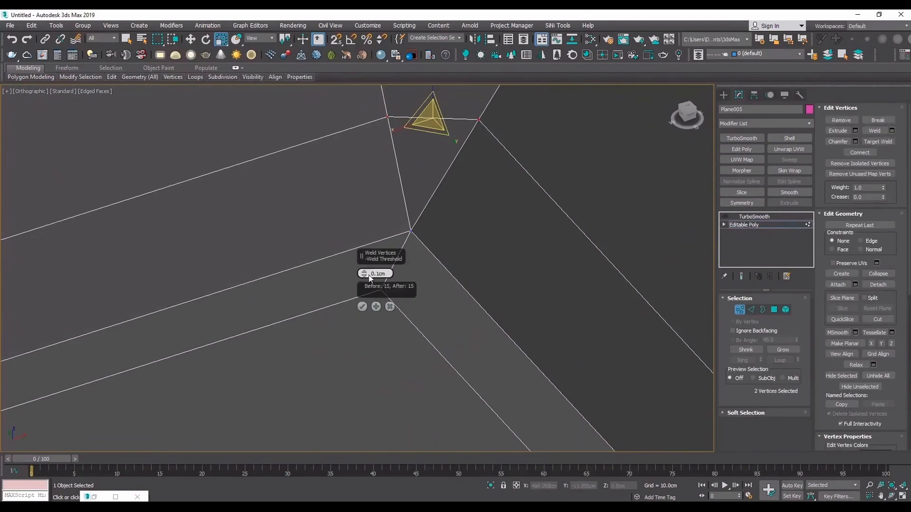
drag(370, 276, 371, 297)
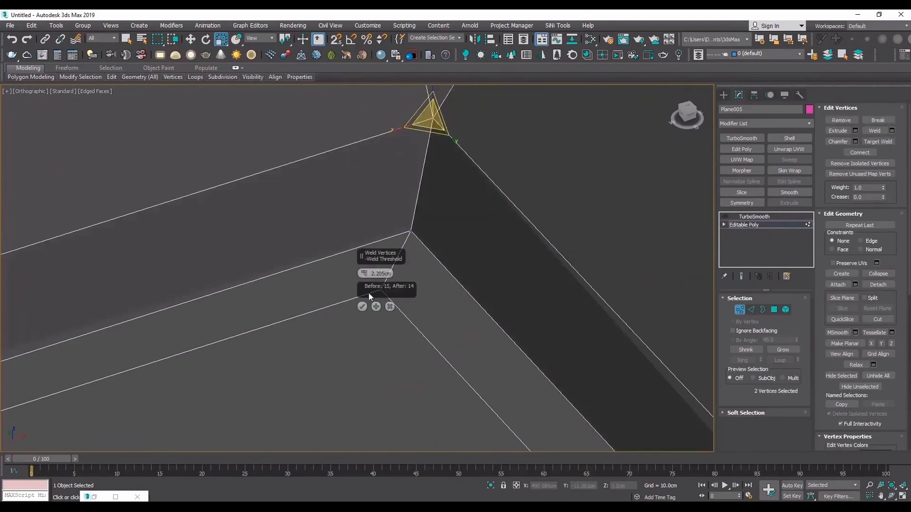
click(362, 307)
- Re-enable TurboSmooth and examine the rounding of the welded corner with and without edged faces
scroll(387, 229, down, 9)
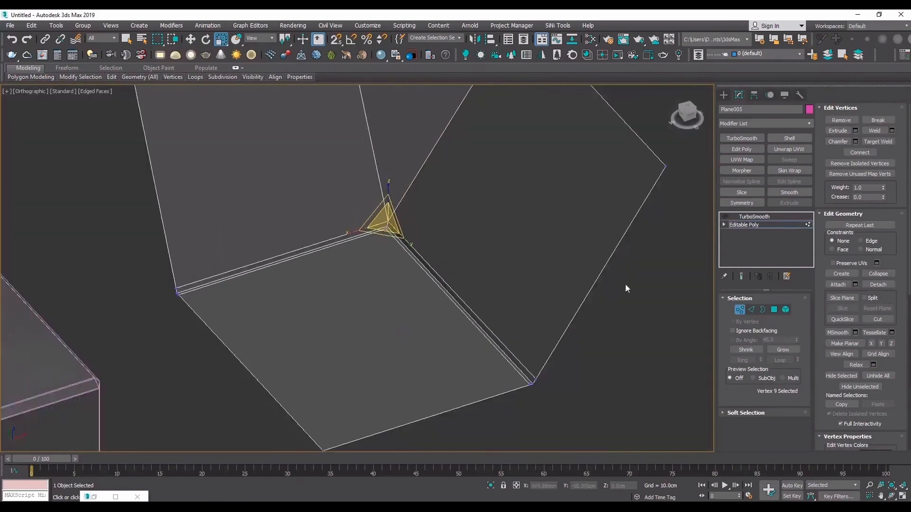
scroll(540, 375, up, 4)
click(770, 225)
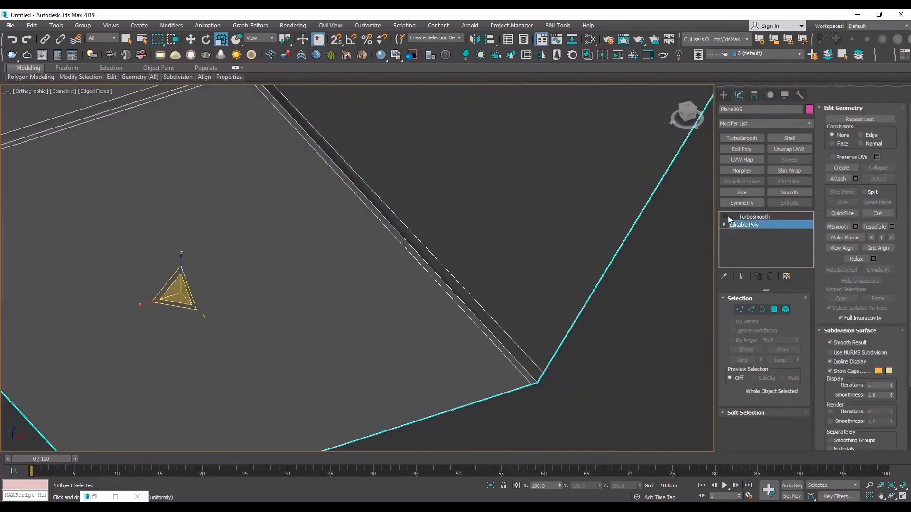
click(726, 217)
key(F4)
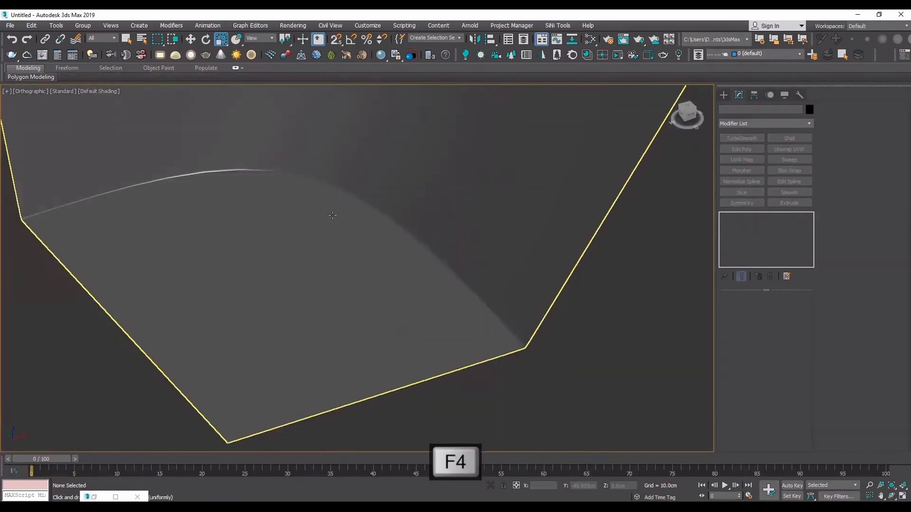
key(F4)
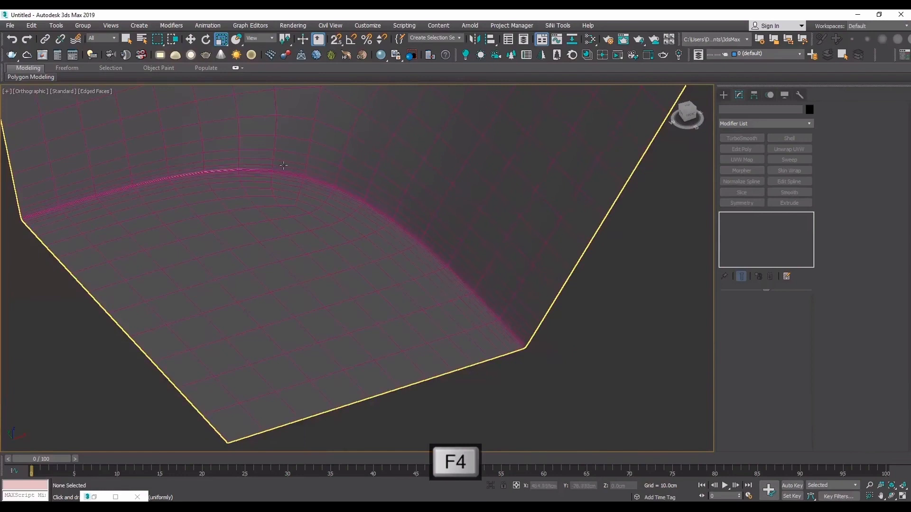
key(F4)
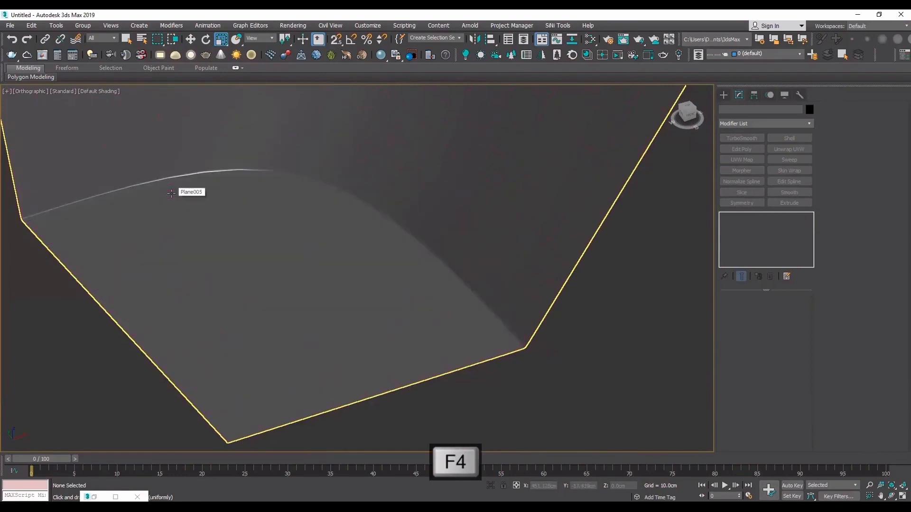
alt+middle_drag(187, 188, 283, 252)
click(285, 247)
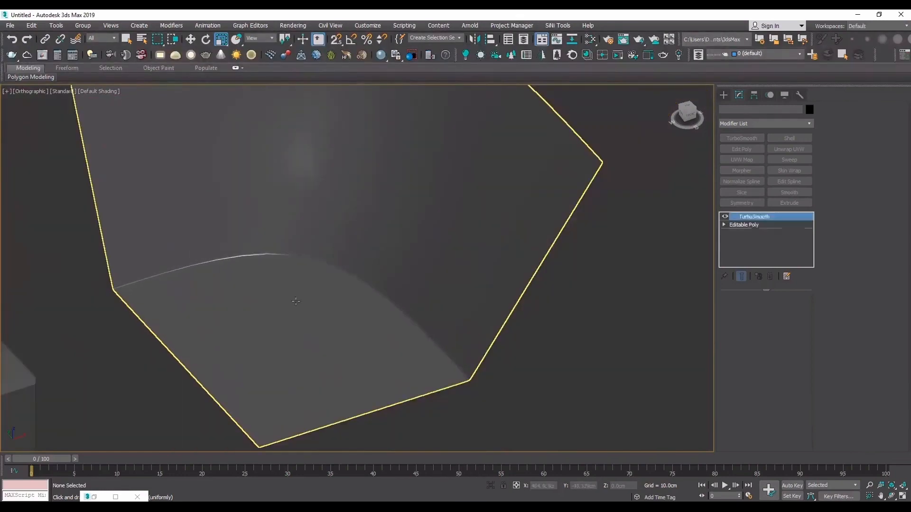
scroll(304, 246, up, 3)
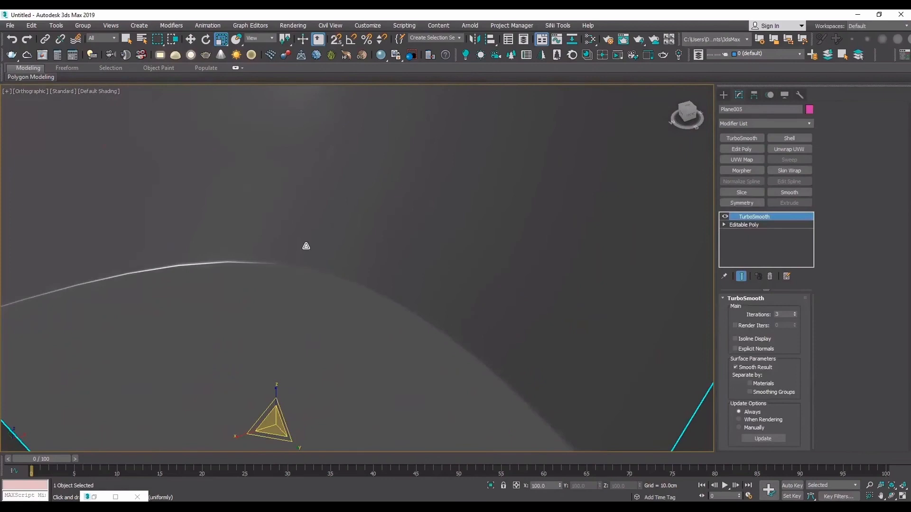
- Undo and redo the vertex weld to compare the corner's smoothed wireframe before and after welding
key(ctrl+z)
key(F4)
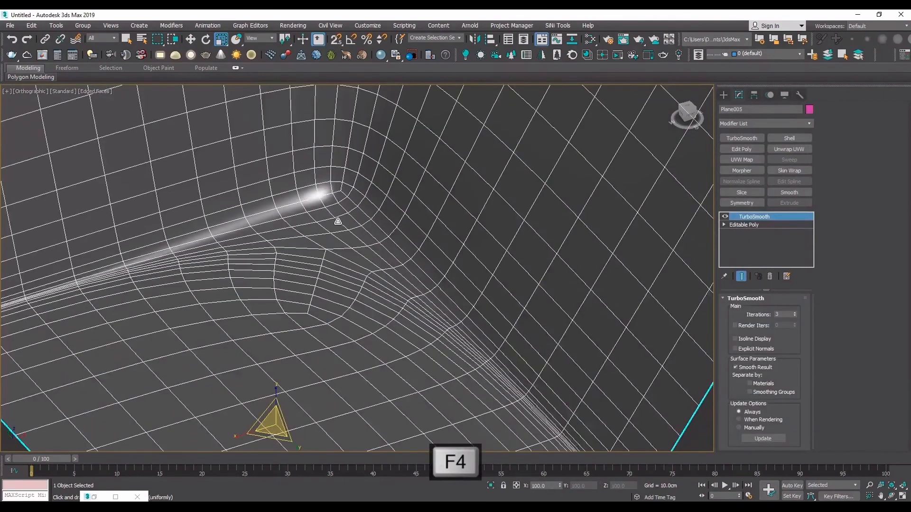
key(ctrl+y)
key(F4)
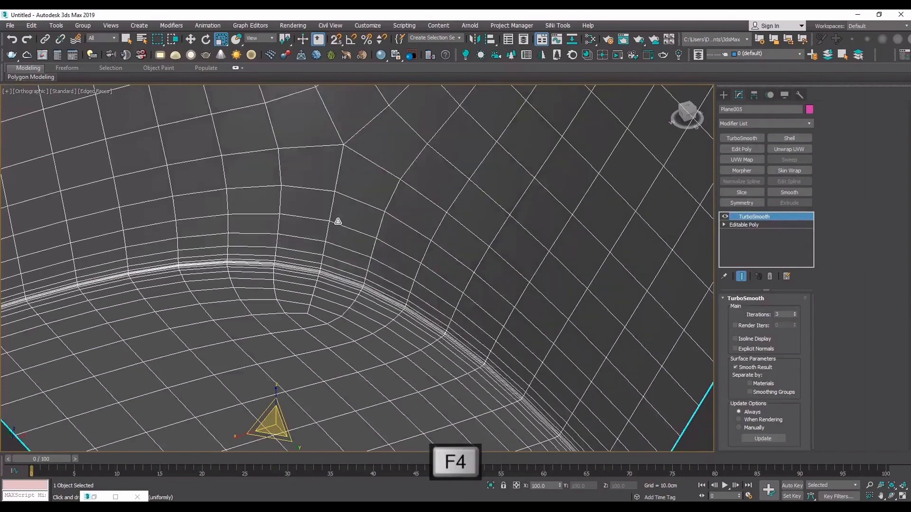
- Examine the welded corner from another angle, both shaded and with edged faces
scroll(361, 238, down, 10)
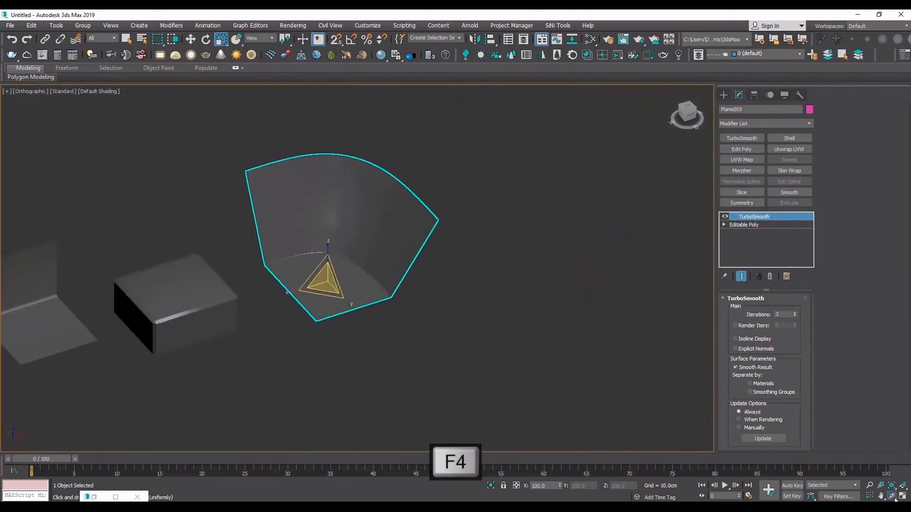
click(892, 496)
drag(311, 285, 347, 266)
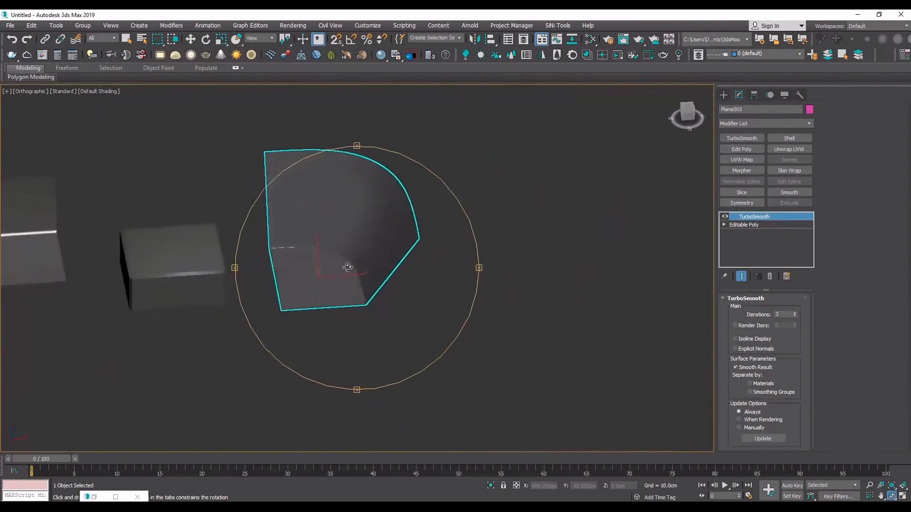
key(F4)
scroll(349, 264, up, 10)
scroll(334, 244, down, 4)
scroll(295, 237, down, 2)
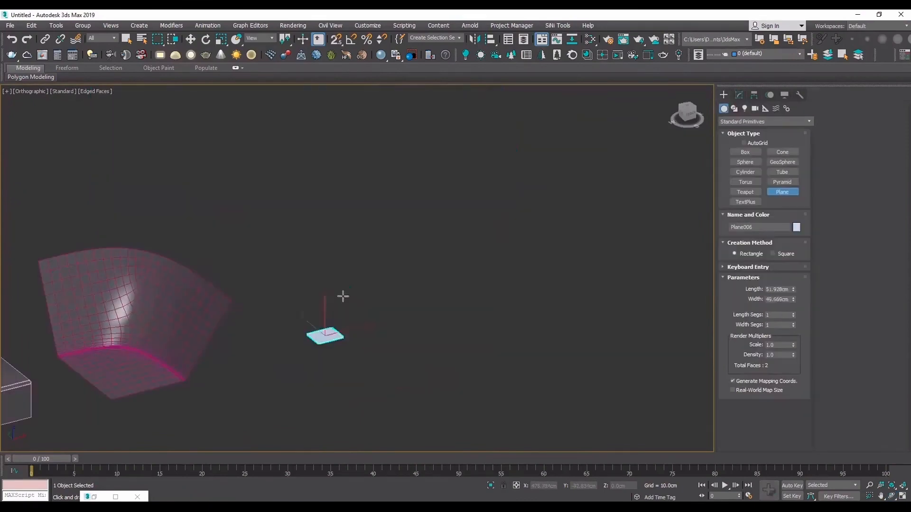
- Draw a new plane about 126 cm long and 75 cm wide beside the corner and convert it to Editable Poly
drag(342, 295, 397, 266)
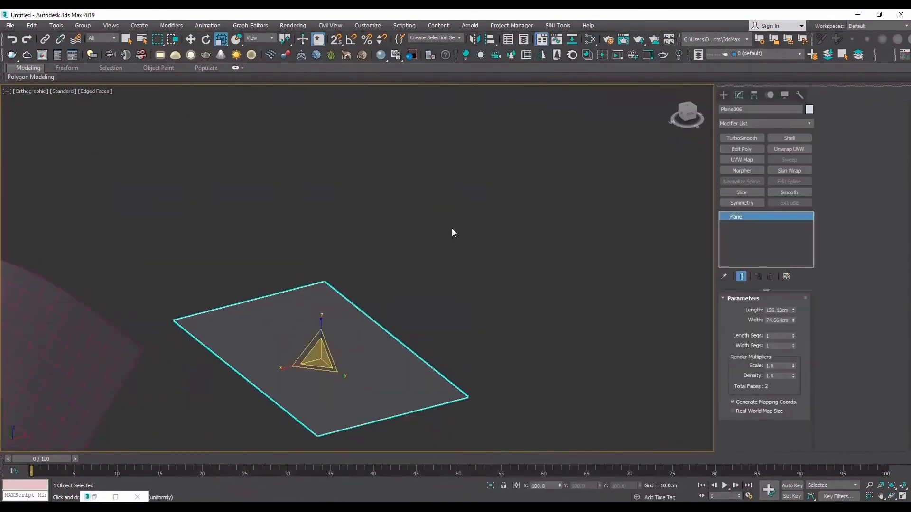
right_click(237, 305)
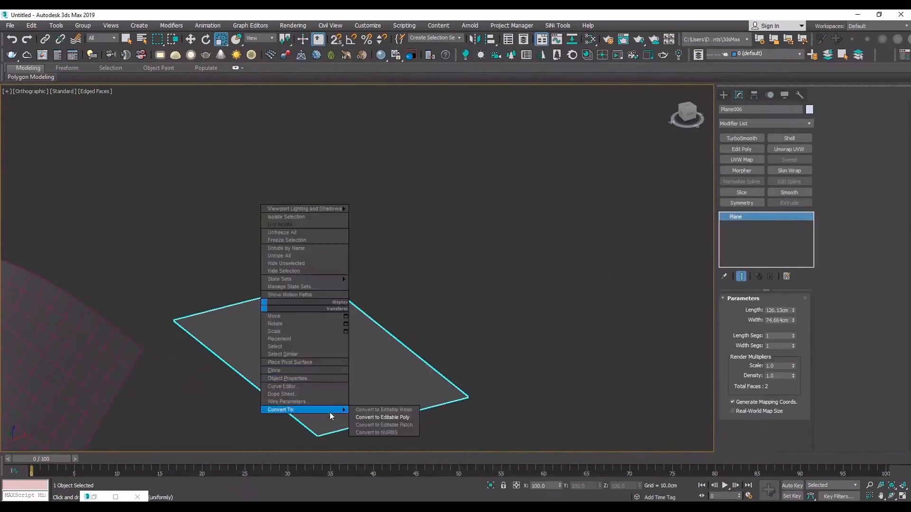
click(382, 411)
- Extend the new plane's back edge upward and then backward to form a stepped, twice-folded strip
key(2)
click(251, 301)
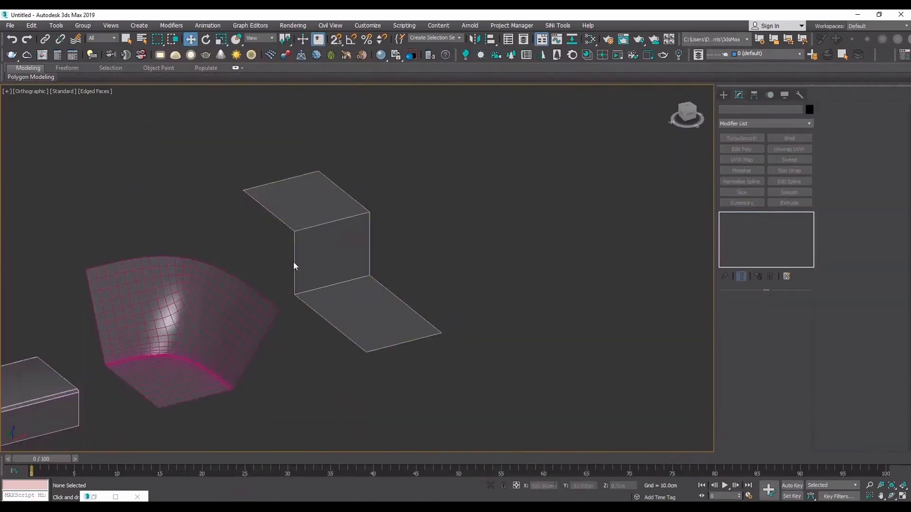
click(294, 266)
scroll(300, 238, up, 5)
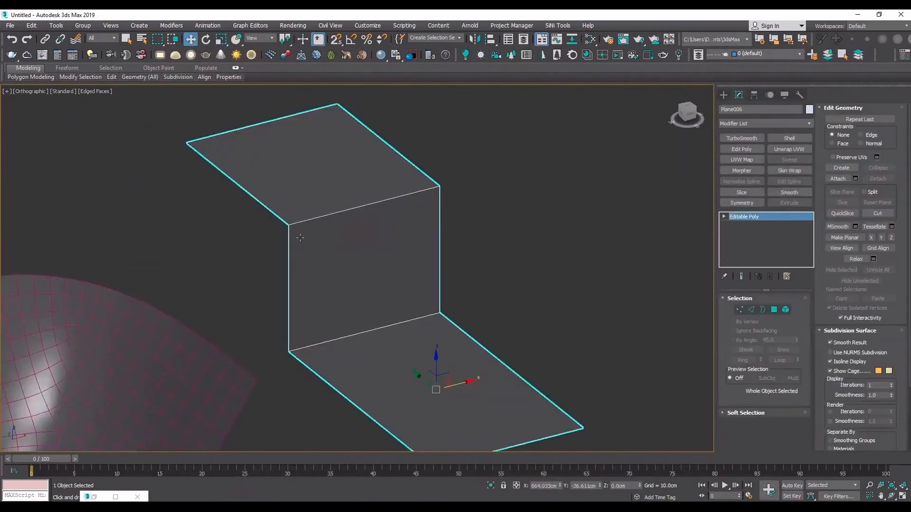
- Chamfer the upper and lower fold edges of the stepped strip by 2.597 cm with one segment
scroll(300, 238, up, 2)
key(2)
click(353, 202)
ctrl+click(377, 374)
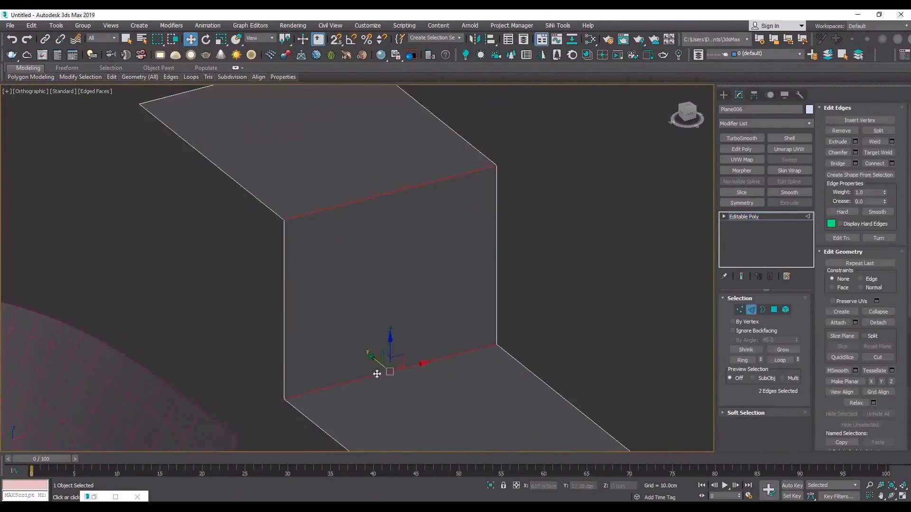
click(855, 152)
drag(364, 287, 364, 280)
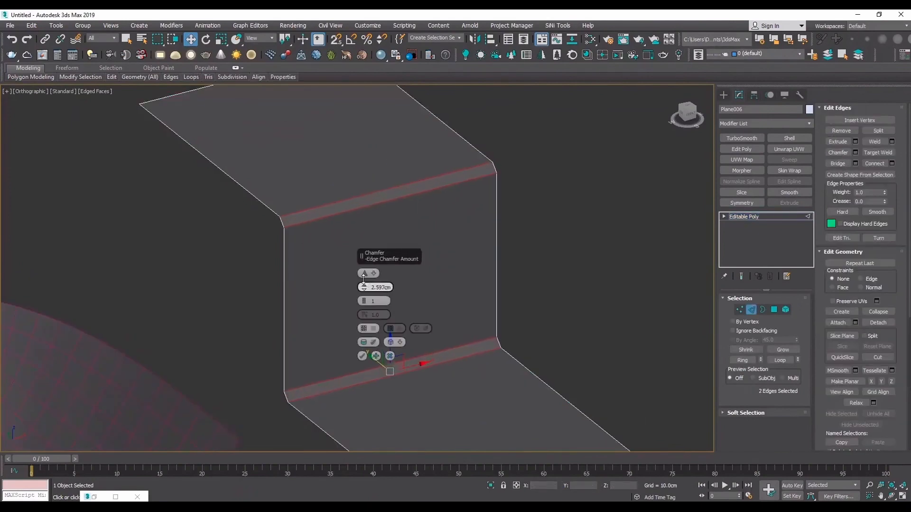
click(361, 356)
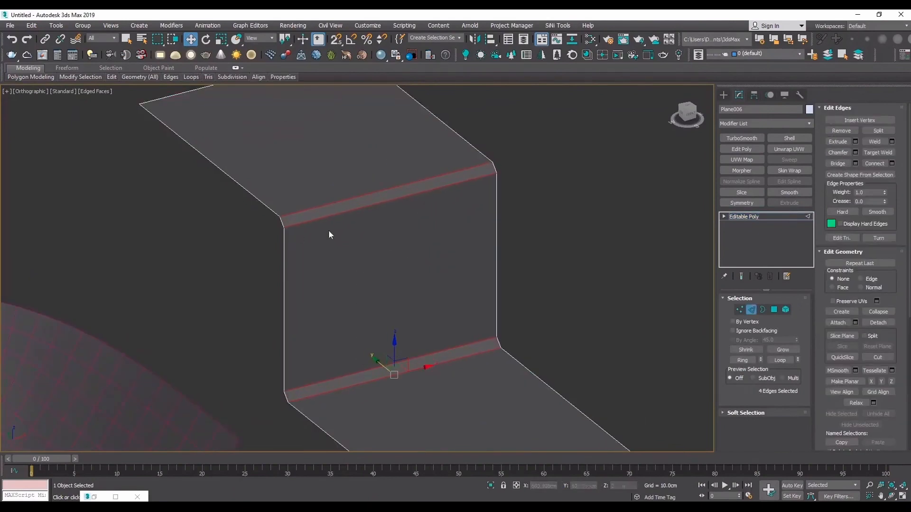
- Chamfer the four fold edges again by a very small amount to create tight double edges
scroll(308, 216, up, 4)
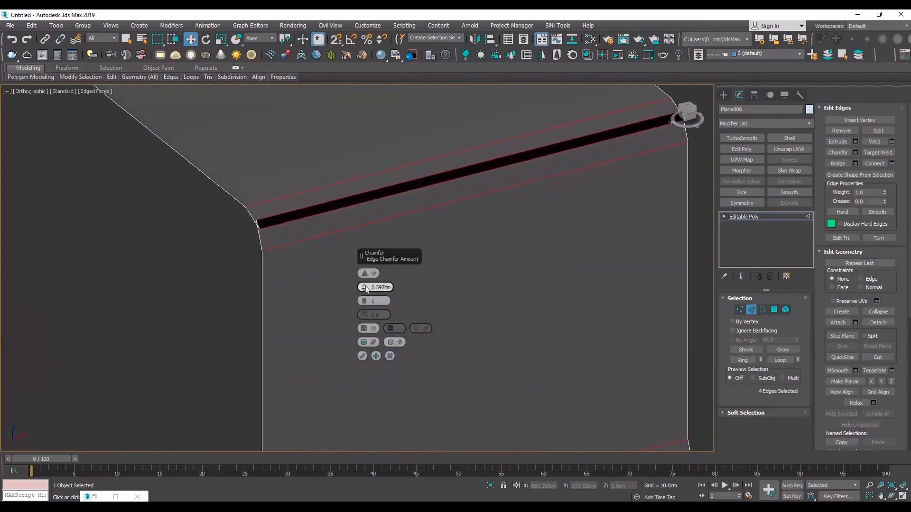
drag(365, 289, 363, 302)
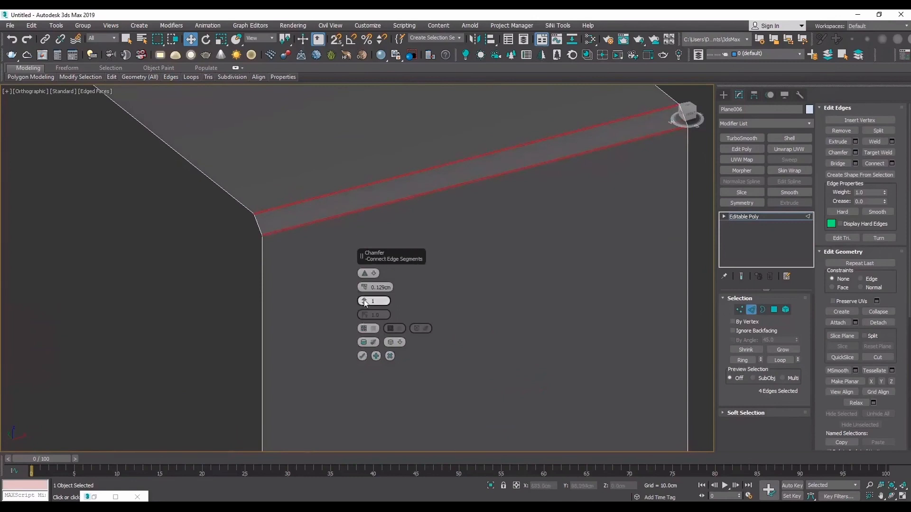
drag(364, 287, 364, 283)
click(362, 356)
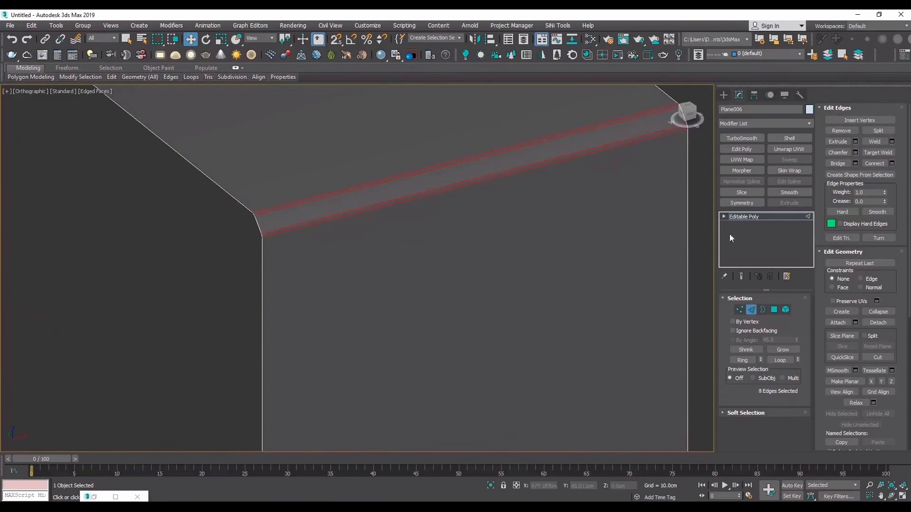
- Apply TurboSmooth to the stepped strip and view it without edged faces
click(781, 217)
click(742, 138)
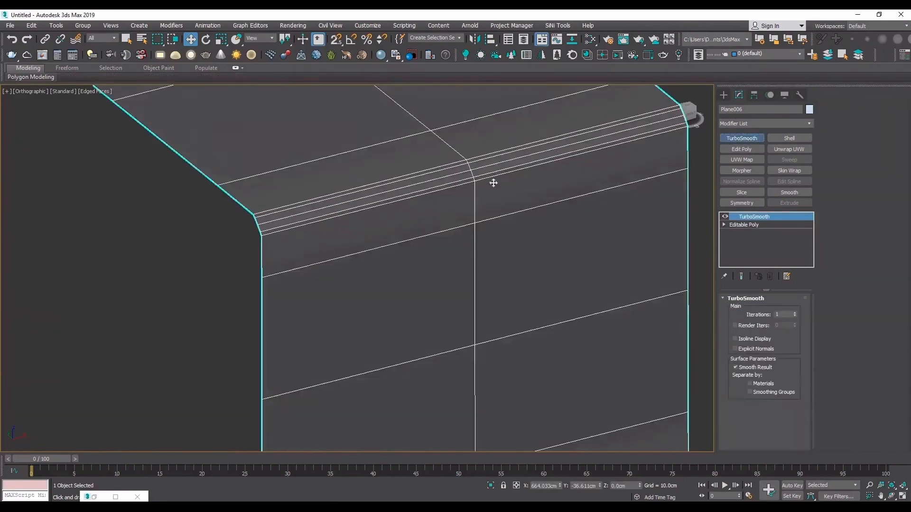
key(F4)
scroll(333, 216, down, 3)
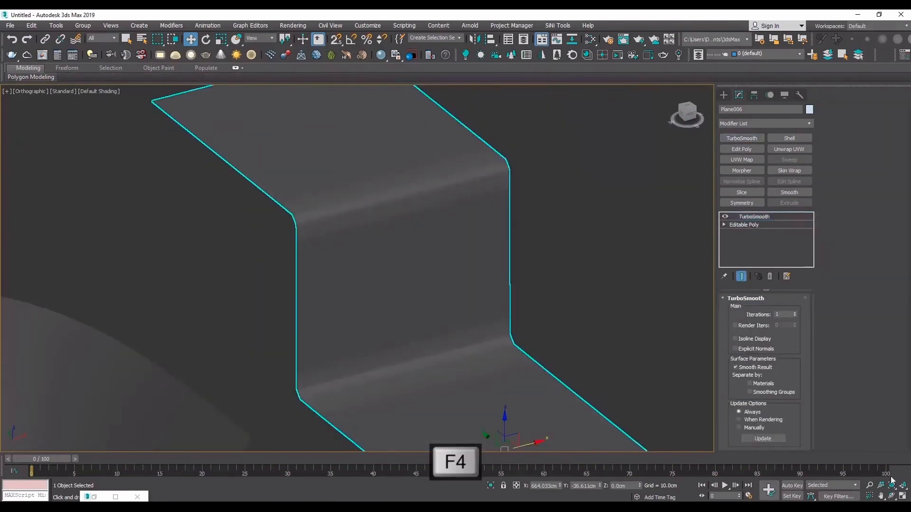
- Inspect the smoothed folds up close with edged faces and set the TurboSmooth iterations to 2
alt+middle_drag(419, 295, 339, 309)
scroll(332, 250, up, 7)
key(F4)
scroll(343, 196, up, 1)
click(795, 312)
- Turn off TurboSmooth and use Swift Loop to add a support loop close to the strip's chamfered fold
click(724, 217)
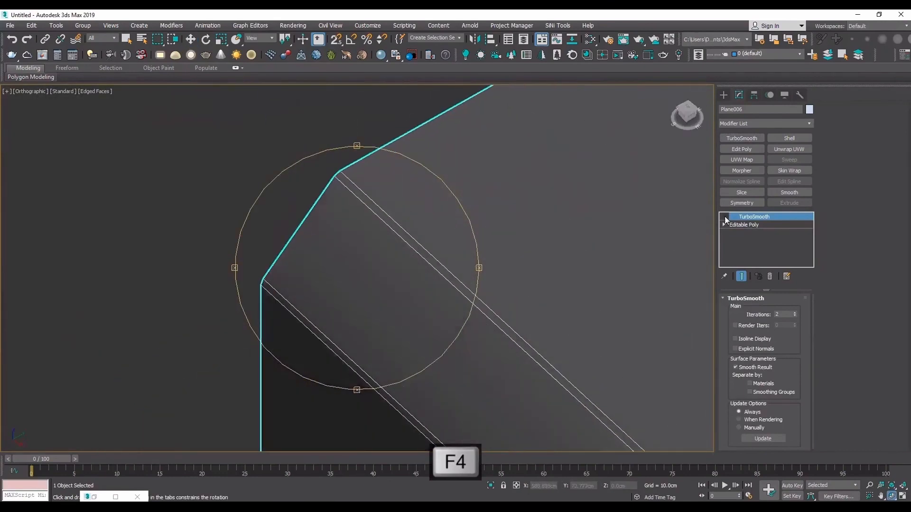
click(751, 227)
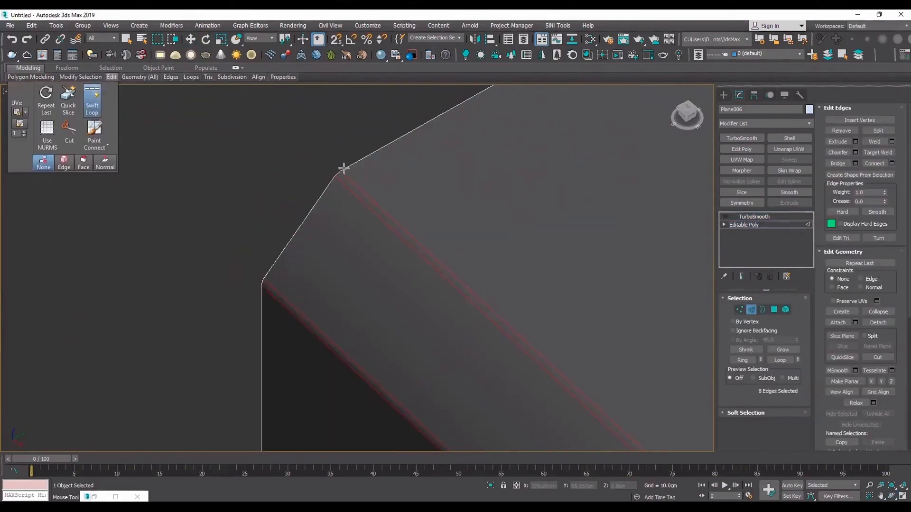
click(267, 276)
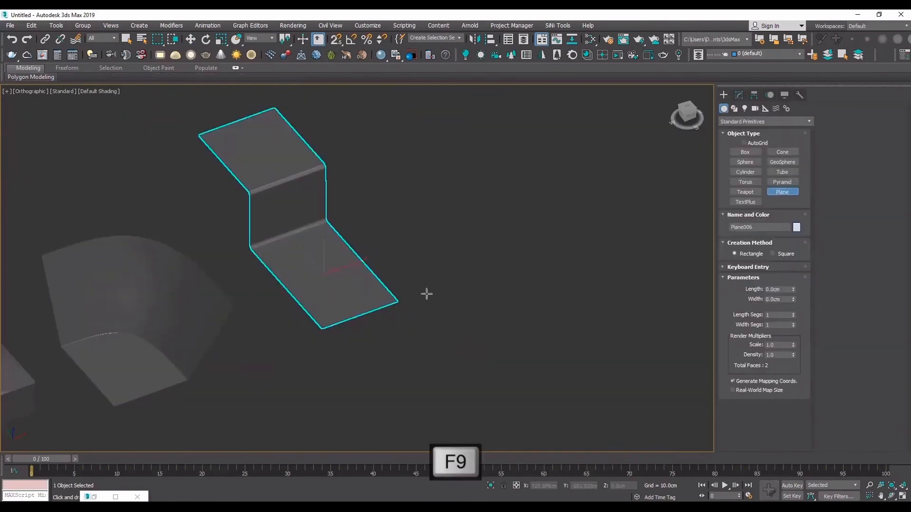
- Draw another roughly square plane beside the stepped strip and move it farther away along the X axis
drag(427, 294, 485, 159)
key(w)
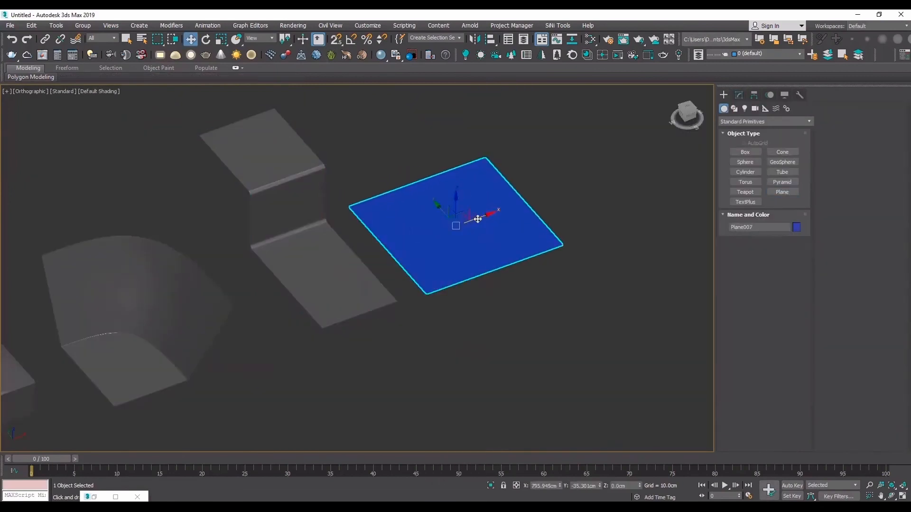
drag(477, 220, 516, 213)
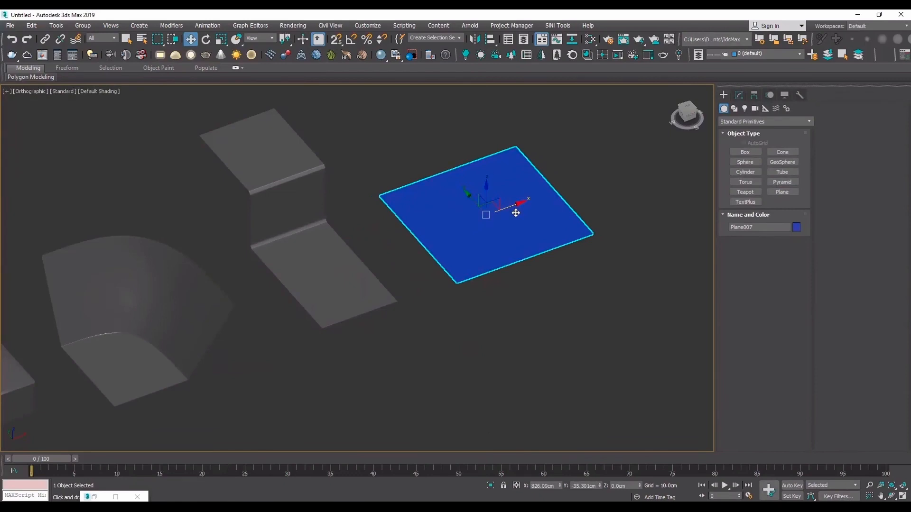
scroll(490, 182, up, 4)
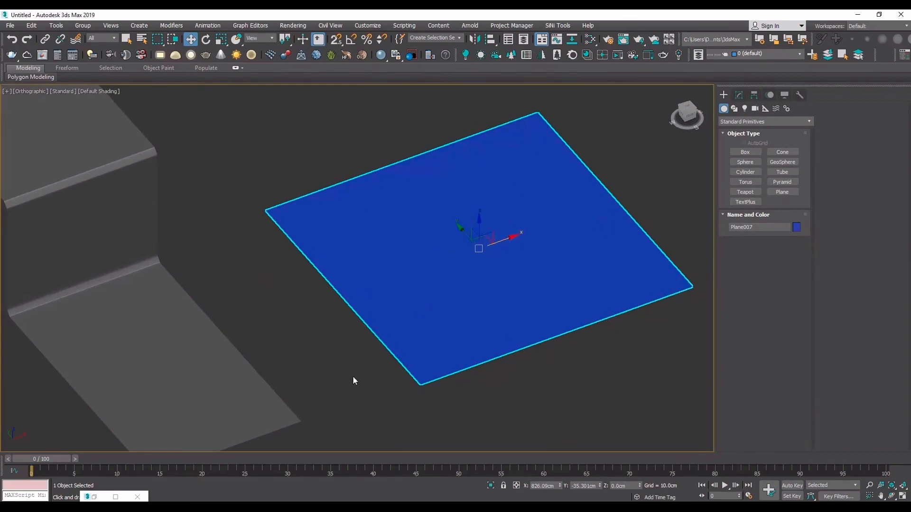
- Assign the Standard material Material #26 to the new plane and convert it to Editable Poly
key(m)
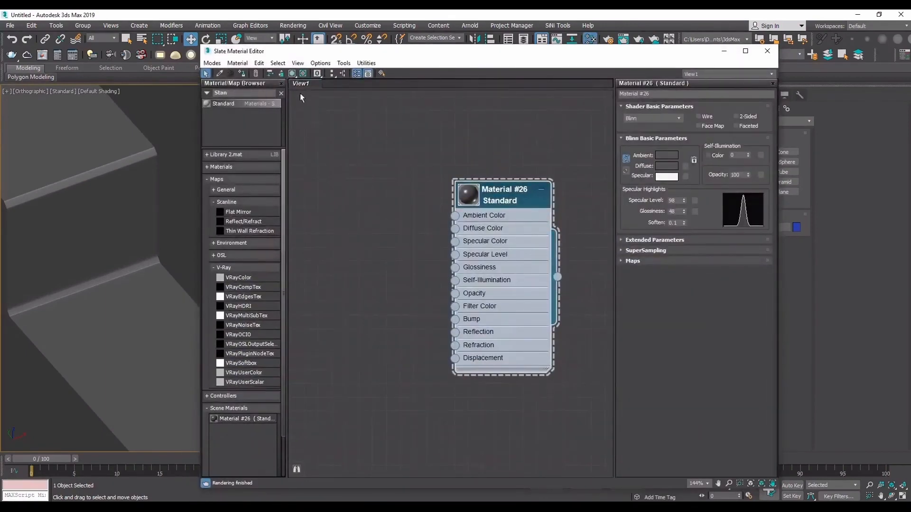
click(724, 50)
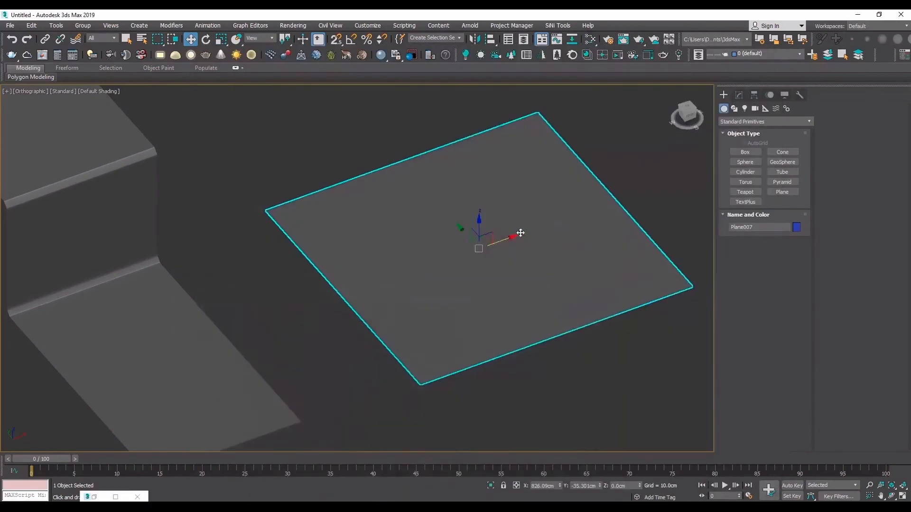
scroll(467, 252, up, 2)
right_click(465, 235)
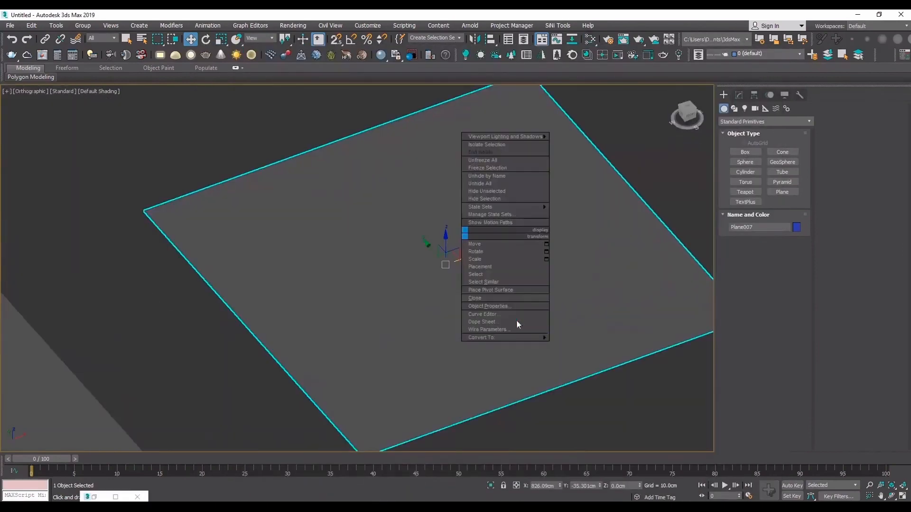
mouse_move(521, 336)
click(588, 346)
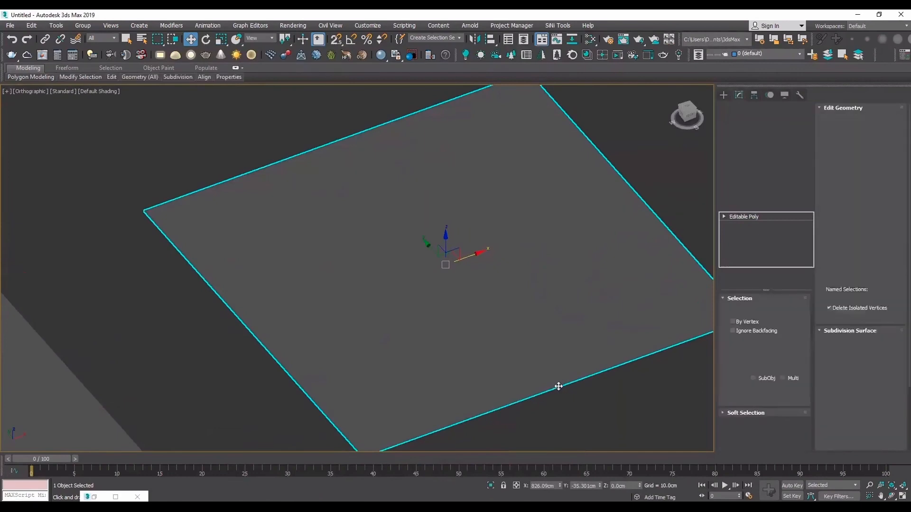
- Connect the plane's front and back edges with one segment and chamfer the new centre edge into a narrow strip
key(2)
click(541, 388)
key(F4)
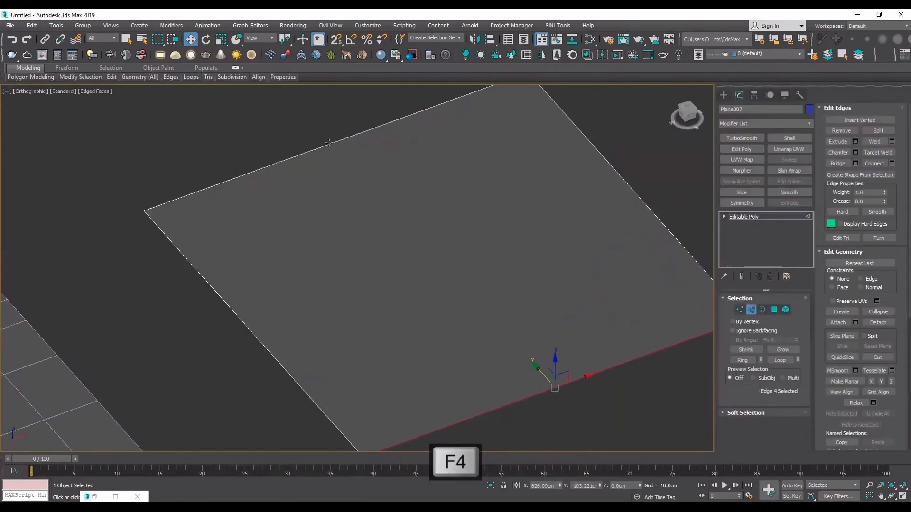
ctrl+click(329, 142)
click(892, 163)
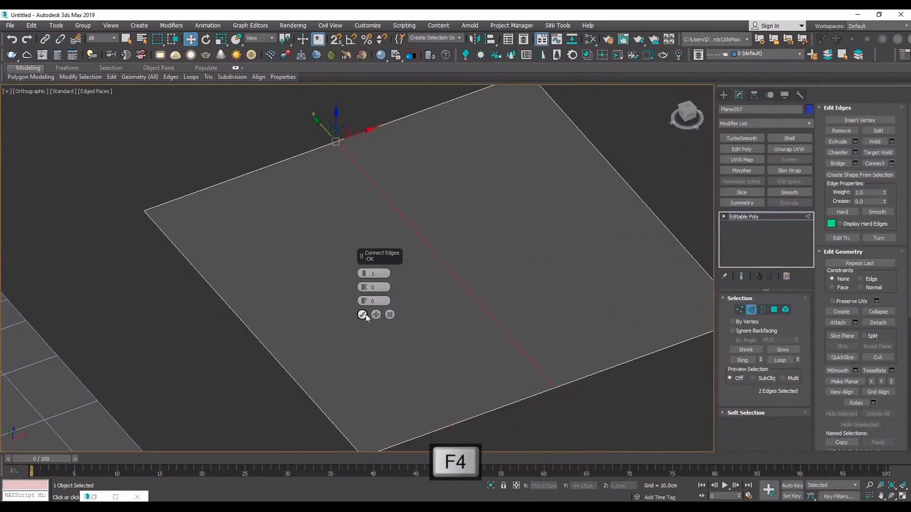
click(366, 314)
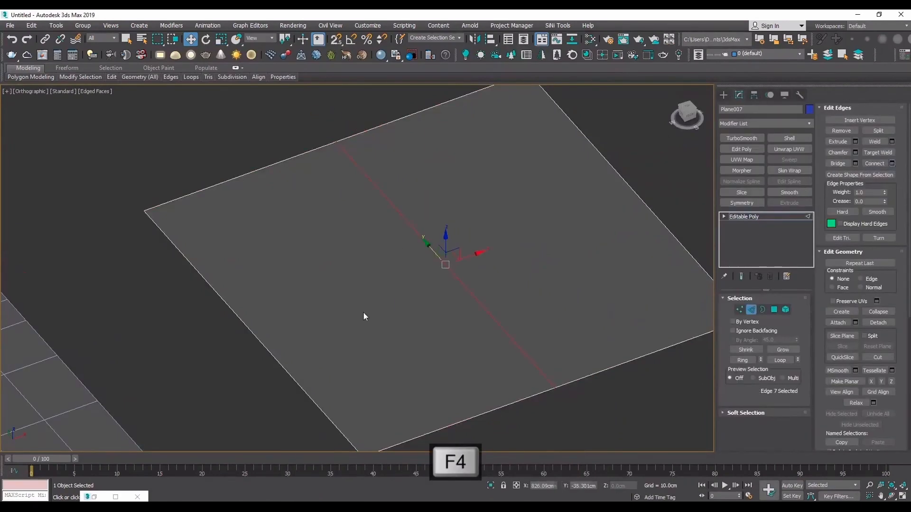
click(856, 152)
click(366, 356)
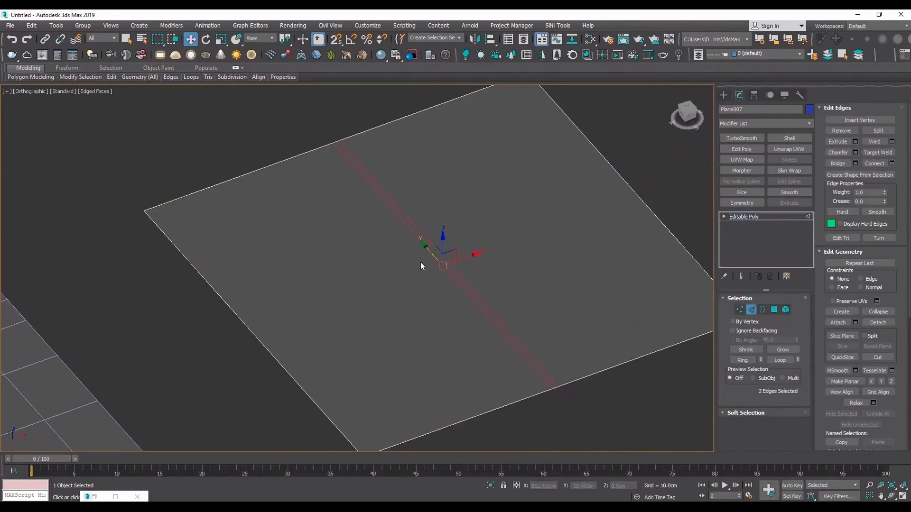
- Extrude the narrow centre strip polygon by -4.229 cm to sink a groove into the plane
click(773, 309)
click(501, 329)
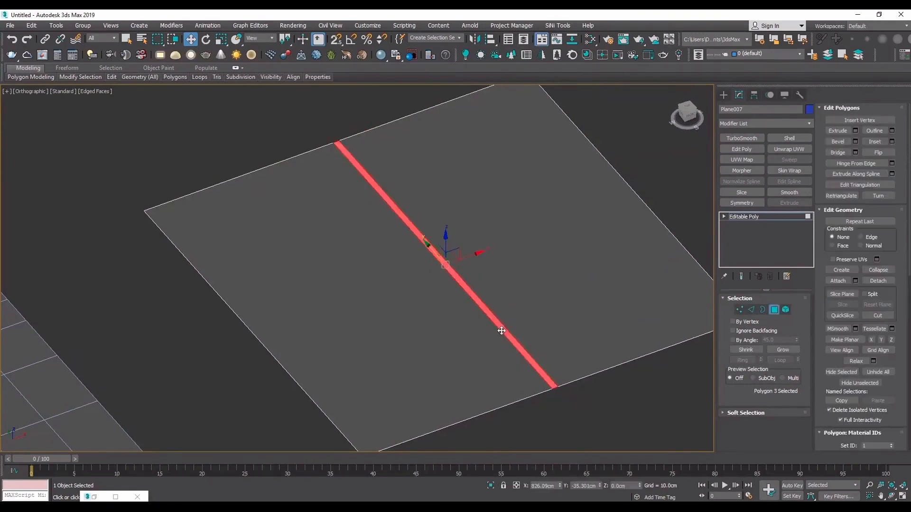
key(shift+e)
drag(364, 288, 371, 335)
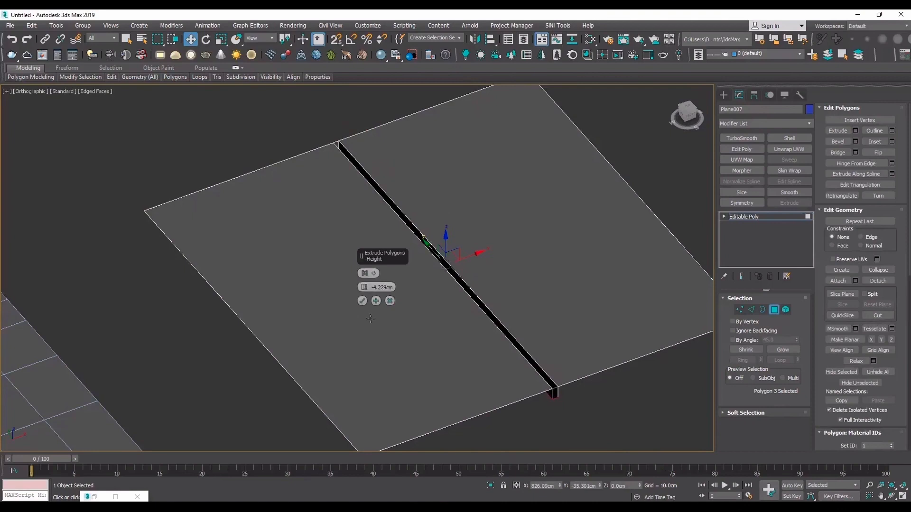
click(362, 301)
- Delete the small end polygons that close the groove at the plane's front and back borders
scroll(572, 389, up, 4)
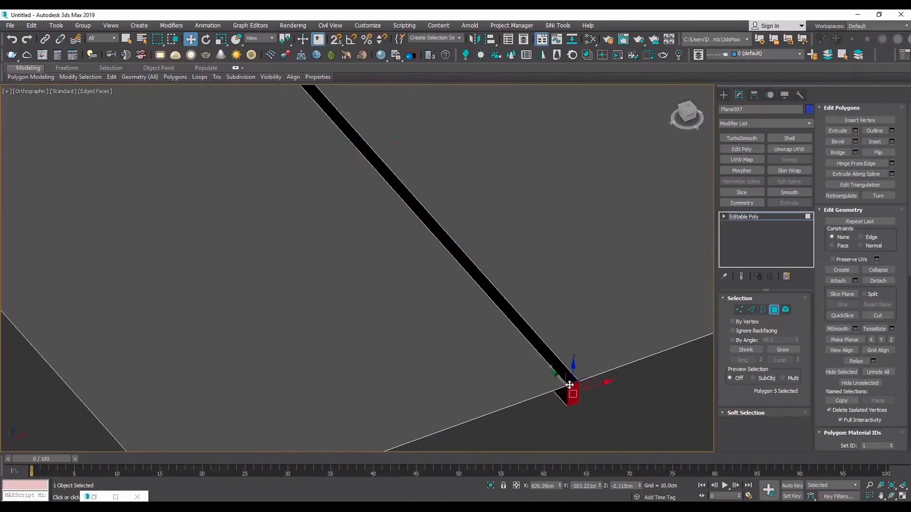
click(572, 392)
middle_drag(572, 392, 430, 246)
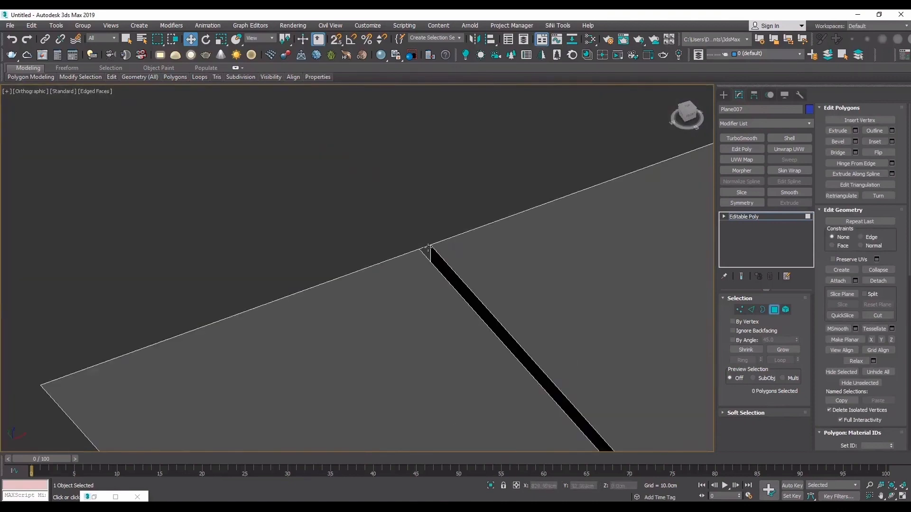
scroll(426, 250, down, 4)
- Select the groove's four long edges in wireframe and chamfer them by 0.328 cm with one segment
key(F3)
scroll(446, 272, up, 7)
key(2)
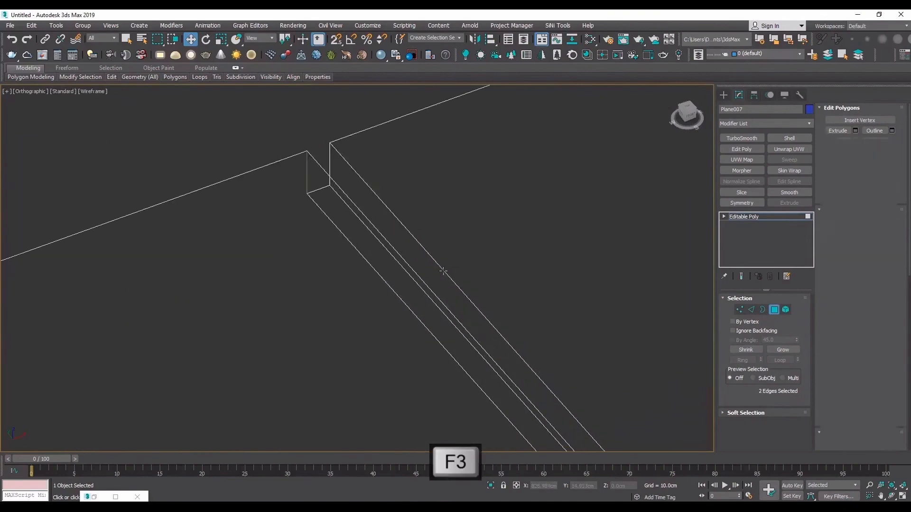
click(445, 272)
ctrl+click(401, 262)
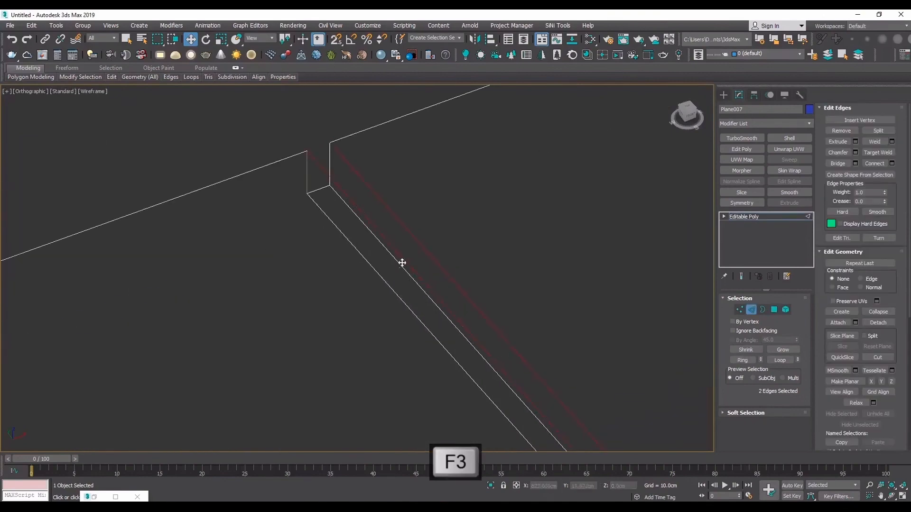
ctrl+click(391, 287)
ctrl+click(408, 275)
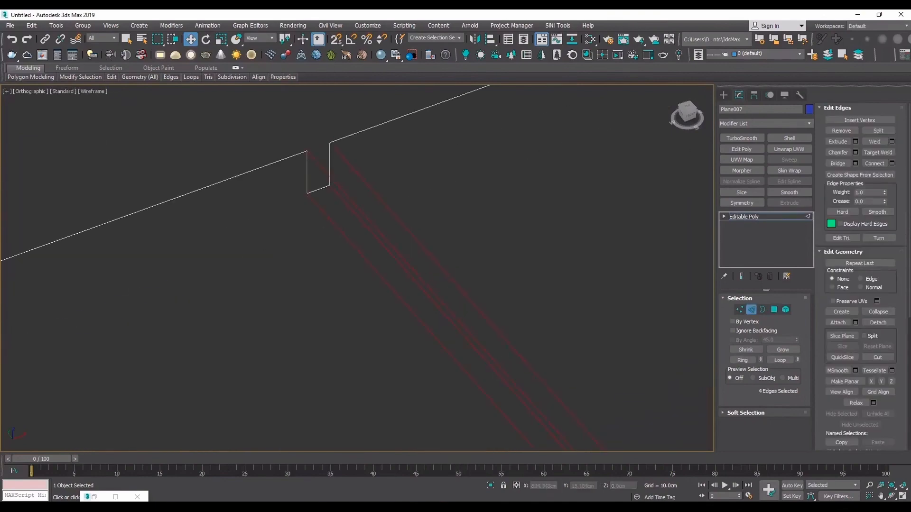
click(856, 153)
key(F3)
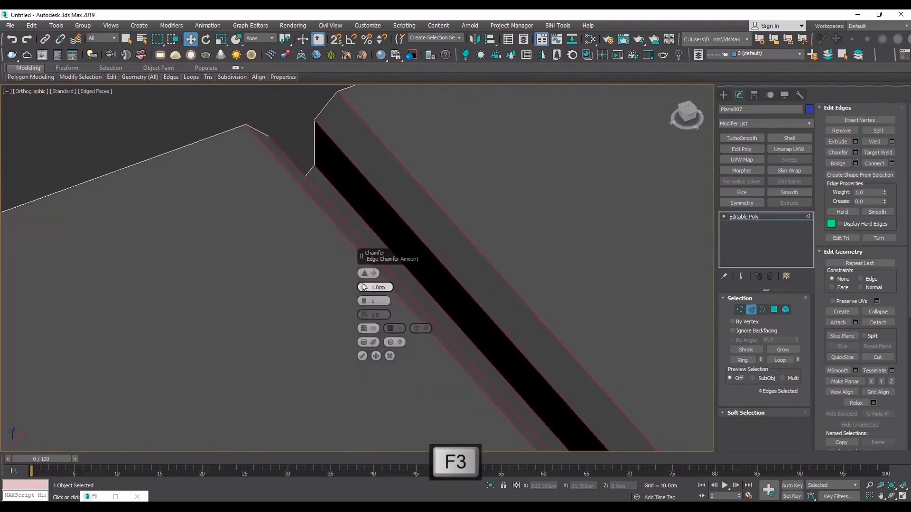
drag(365, 291, 358, 305)
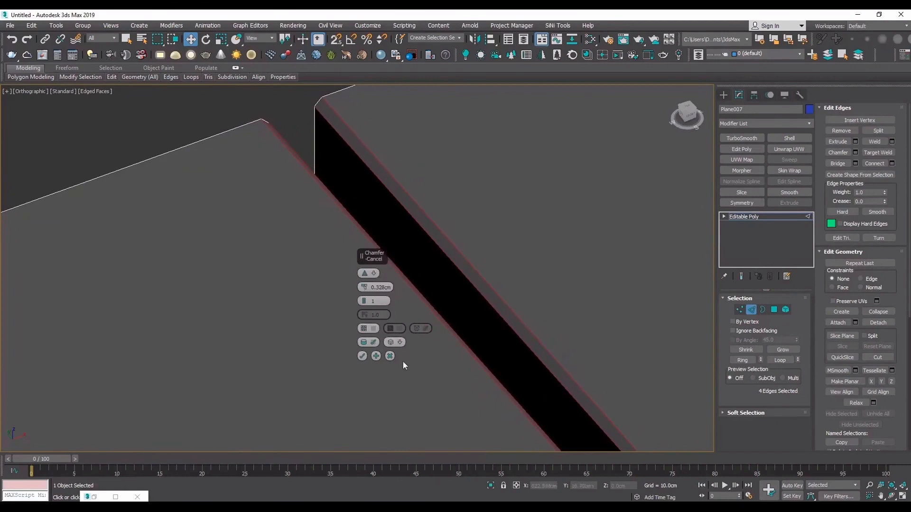
middle_drag(303, 132, 271, 210)
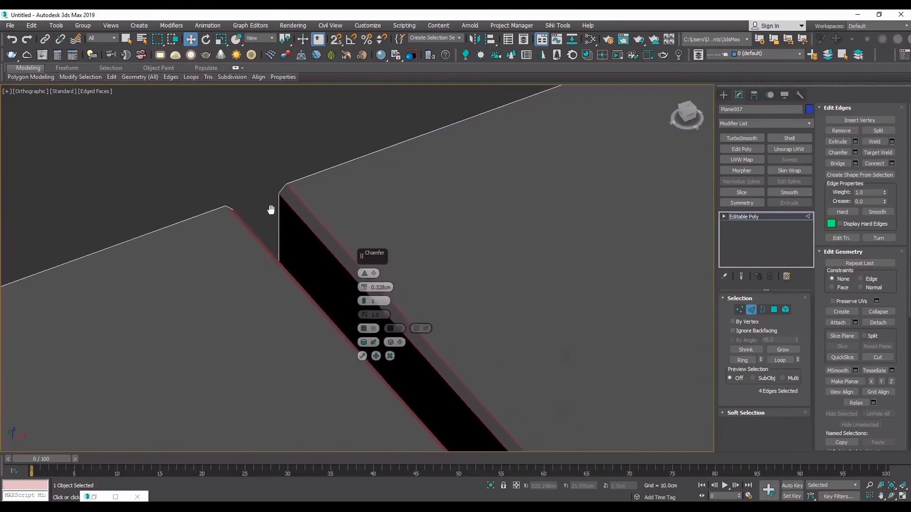
scroll(272, 209, up, 2)
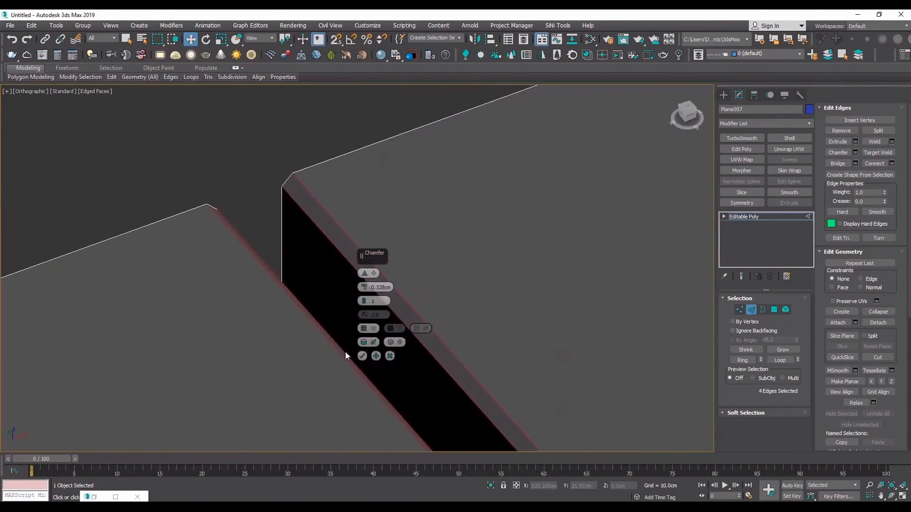
- Chamfer the resulting groove edges a second time by a much smaller amount to form tight support edges
click(376, 356)
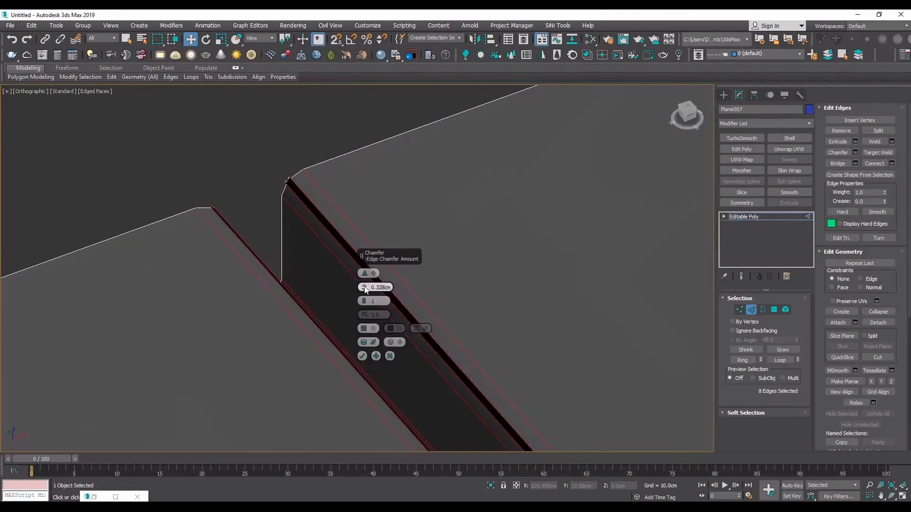
drag(364, 288, 363, 294)
click(363, 356)
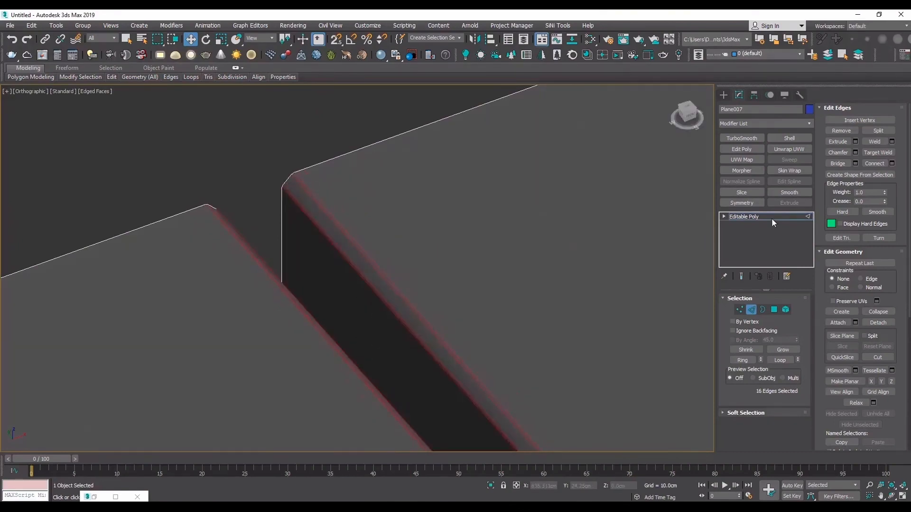
- Apply TurboSmooth to the grooved plane and inspect the smoothed groove with edged faces off and on
click(771, 215)
key(F4)
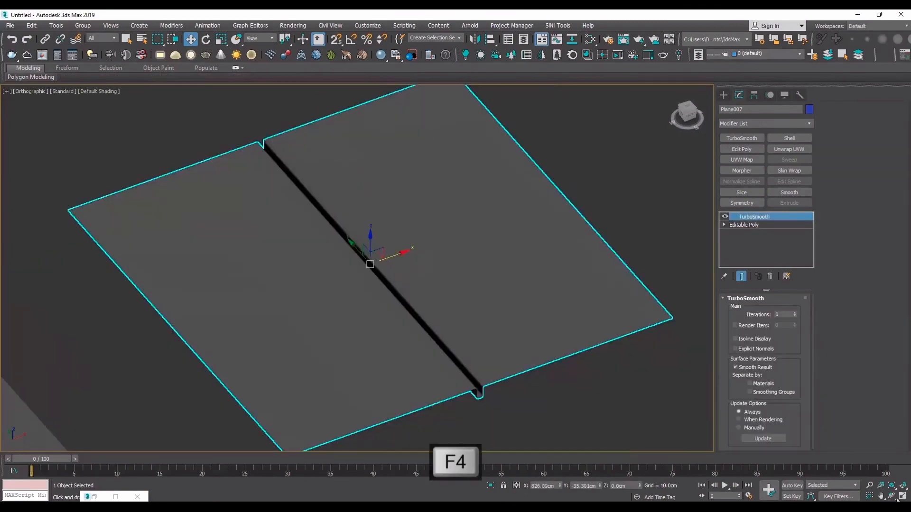
click(893, 497)
drag(439, 279, 413, 276)
key(F4)
scroll(383, 299, down, 5)
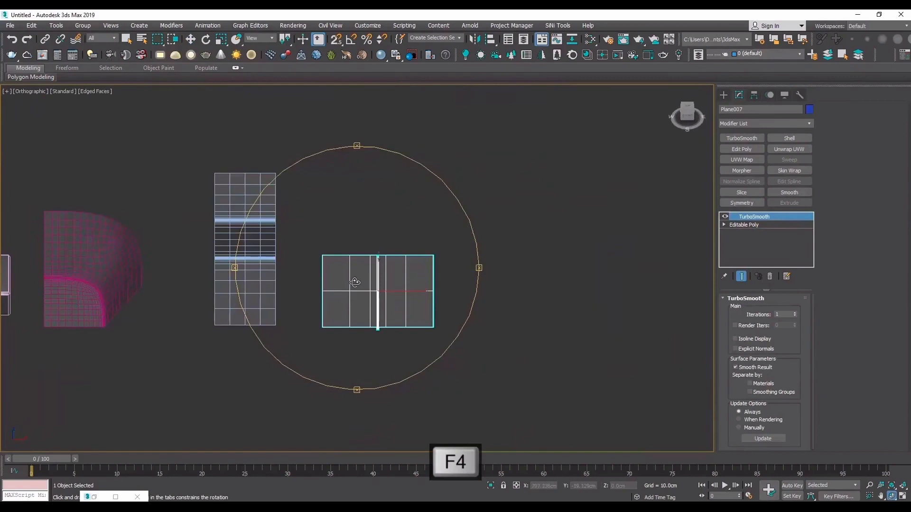
drag(350, 247, 390, 240)
- Draw a new plane about 135 by 133 cm beyond the grooved plane
click(723, 94)
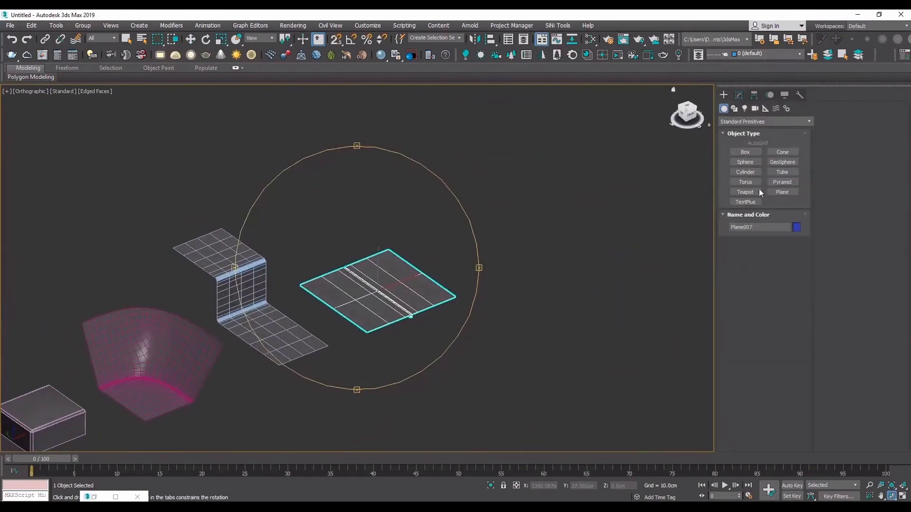
click(792, 191)
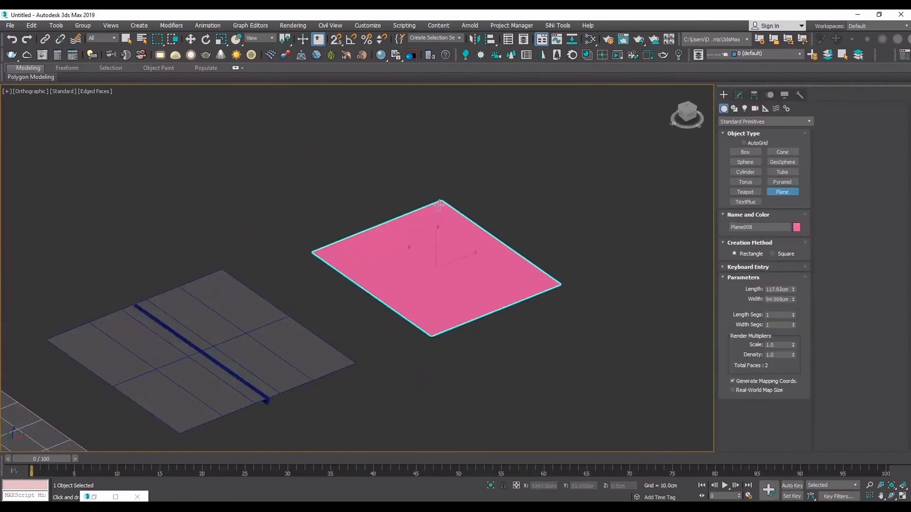
drag(432, 207, 472, 173)
key(w)
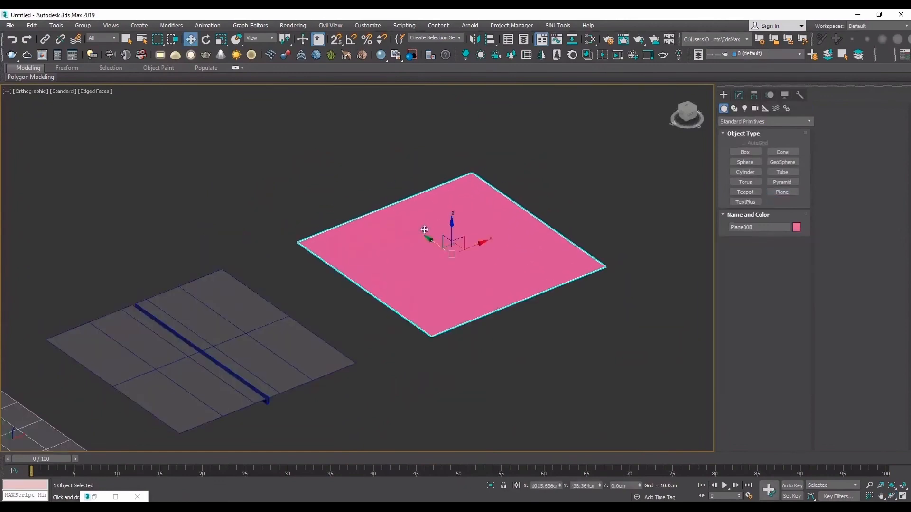
- Assign the Standard material Material #26 to the new plane and convert it to Editable Poly
key(m)
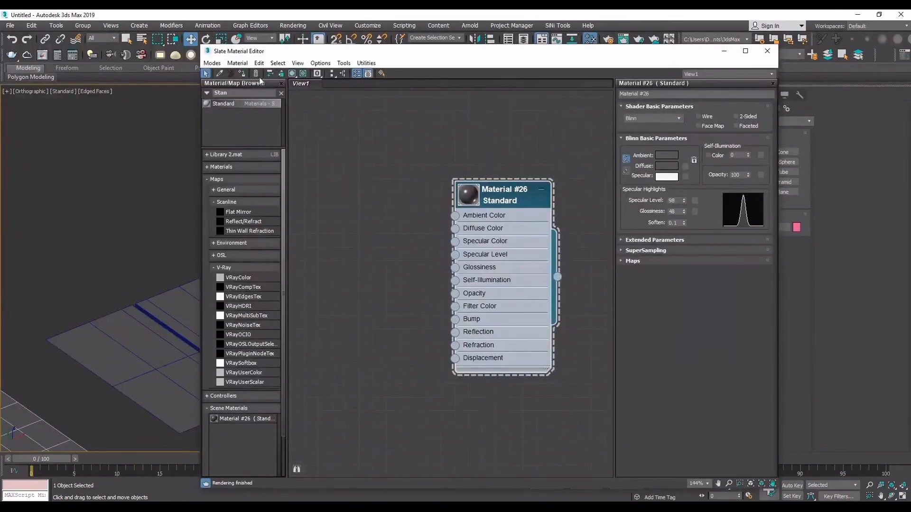
text(Stan)
click(768, 51)
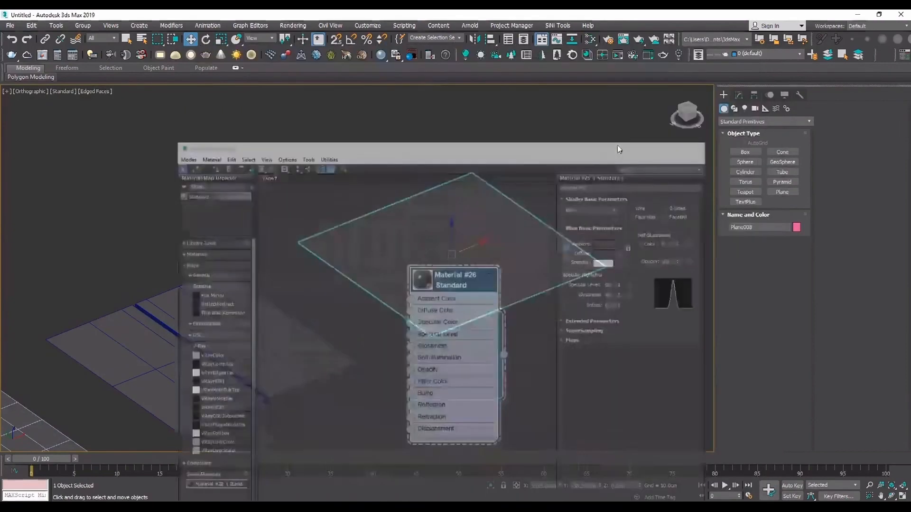
click(738, 96)
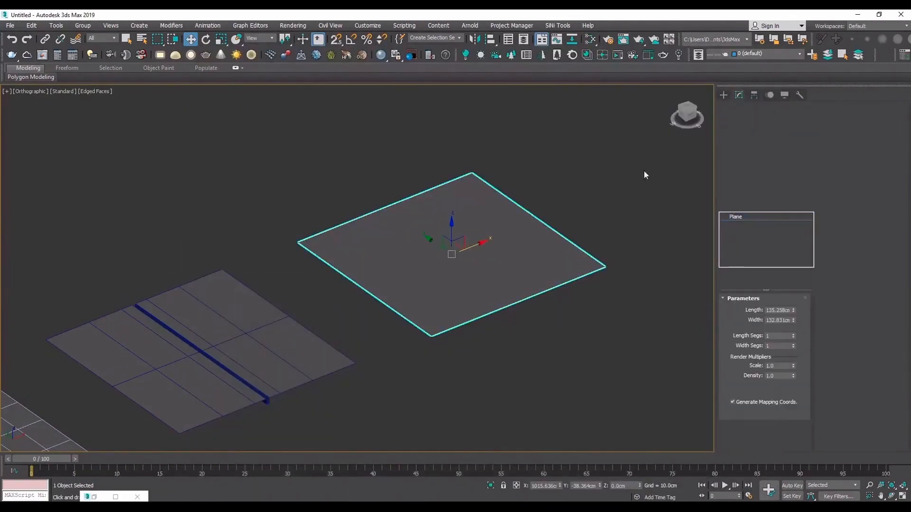
right_click(559, 208)
click(610, 319)
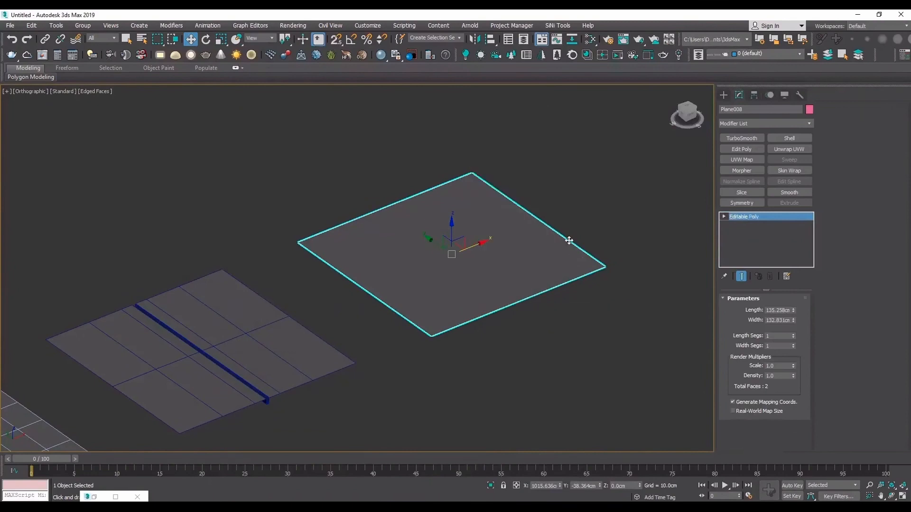
- Extend the plane's far edge upward into a vertical wall, then outward about 91 cm along X into an upper panel
key(2)
click(565, 239)
shift+drag(538, 198, 545, 81)
middle_drag(556, 143, 480, 290)
scroll(468, 247, down, 2)
shift+drag(482, 239, 568, 228)
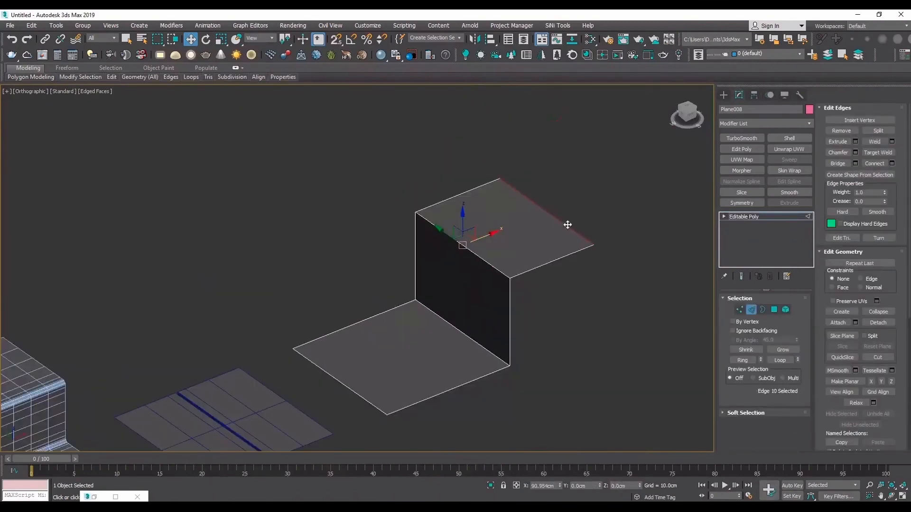
- Apply TurboSmooth to the stepped plane and return to its Editable Poly level
alt+middle_drag(415, 250, 397, 282)
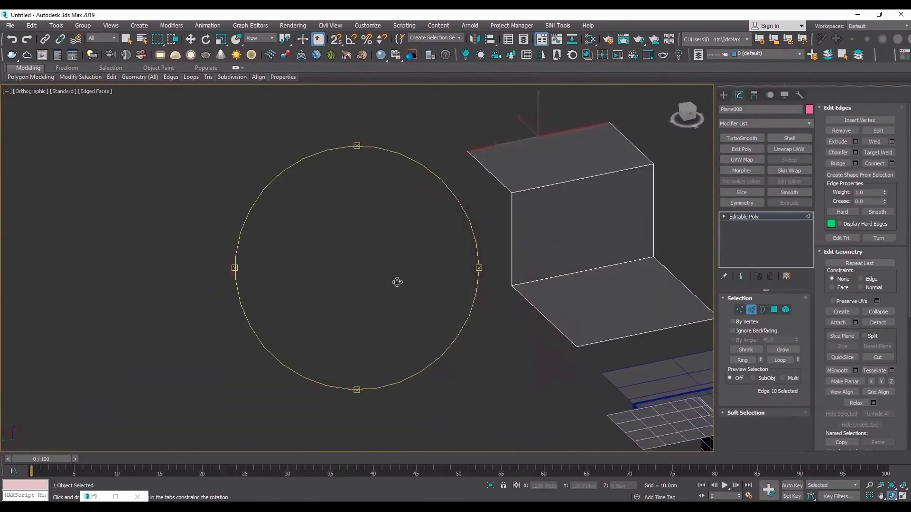
click(800, 213)
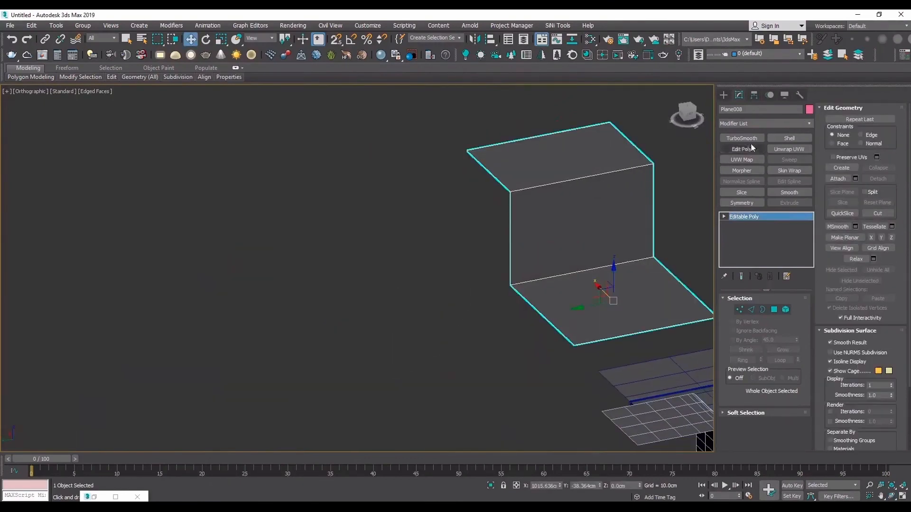
click(747, 139)
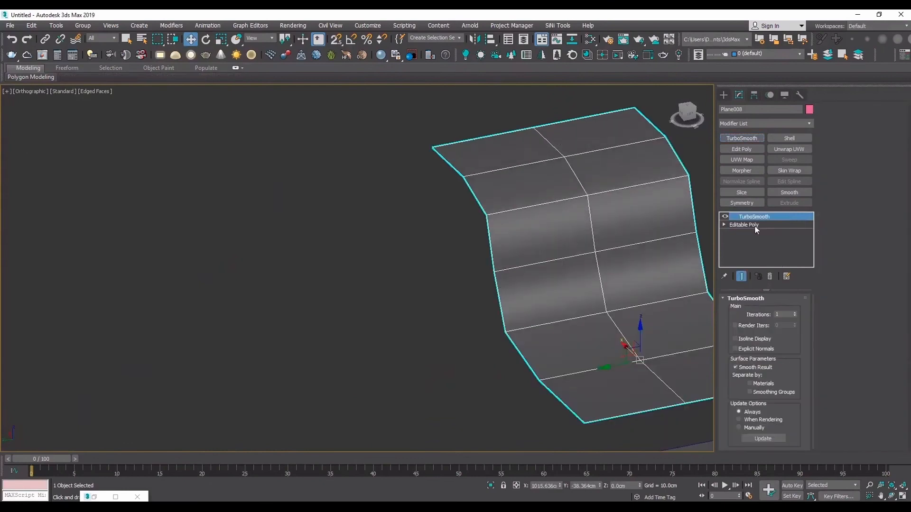
click(756, 226)
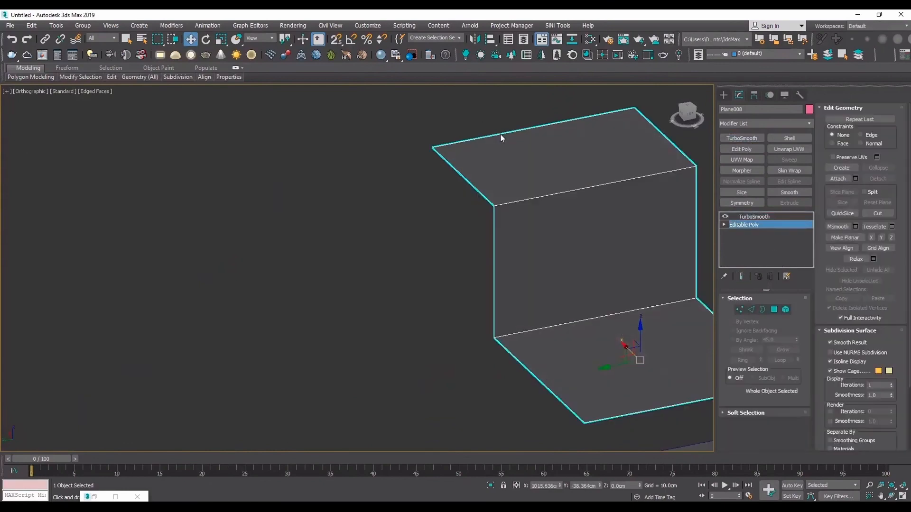
- Move the upper panel's outer edge about 55 cm farther out along the X axis
key(2)
click(502, 134)
drag(520, 114, 470, 78)
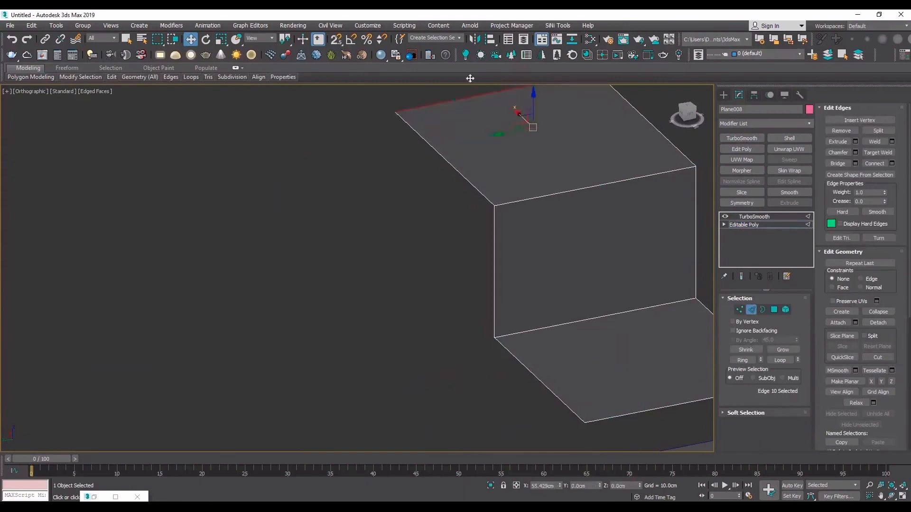
- Select the stepped plane's four crosswise edges and connect them with 2 segments
scroll(580, 283, down, 2)
click(664, 383)
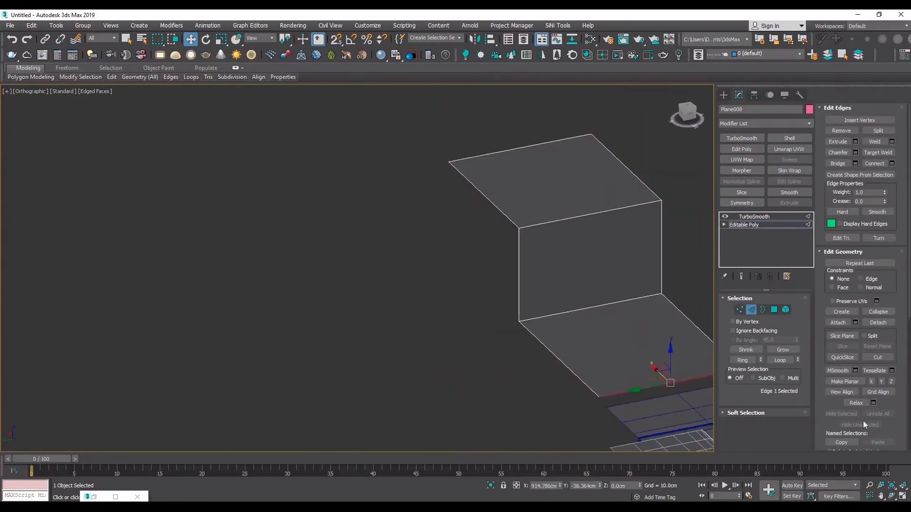
click(892, 494)
drag(353, 240, 399, 253)
middle_drag(433, 214, 433, 275)
right_click(434, 276)
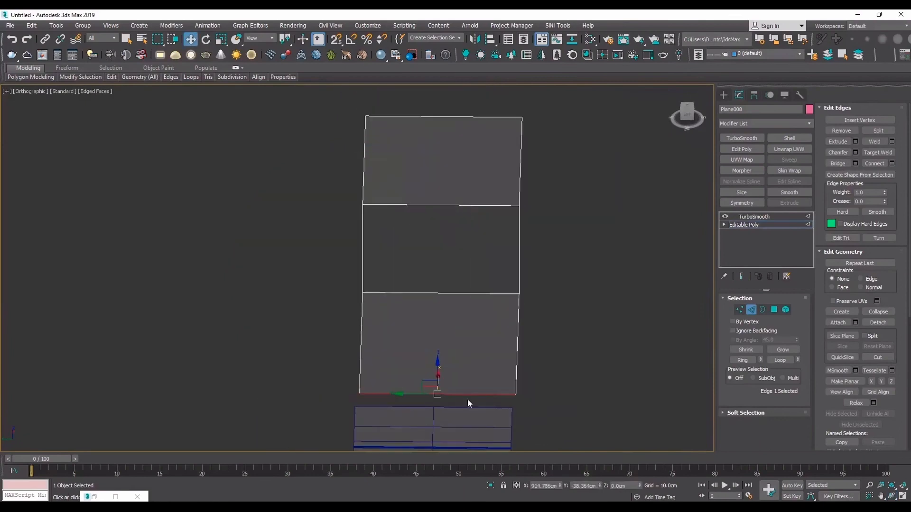
drag(467, 398, 463, 111)
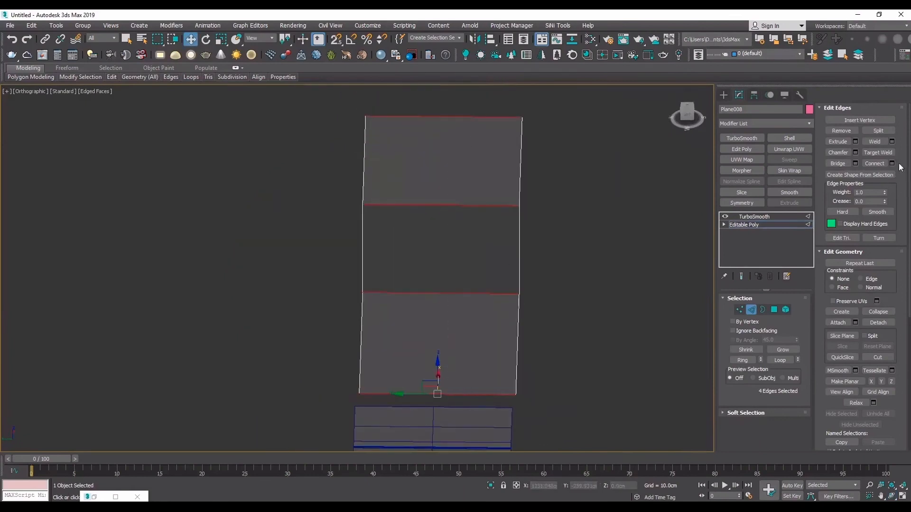
click(365, 273)
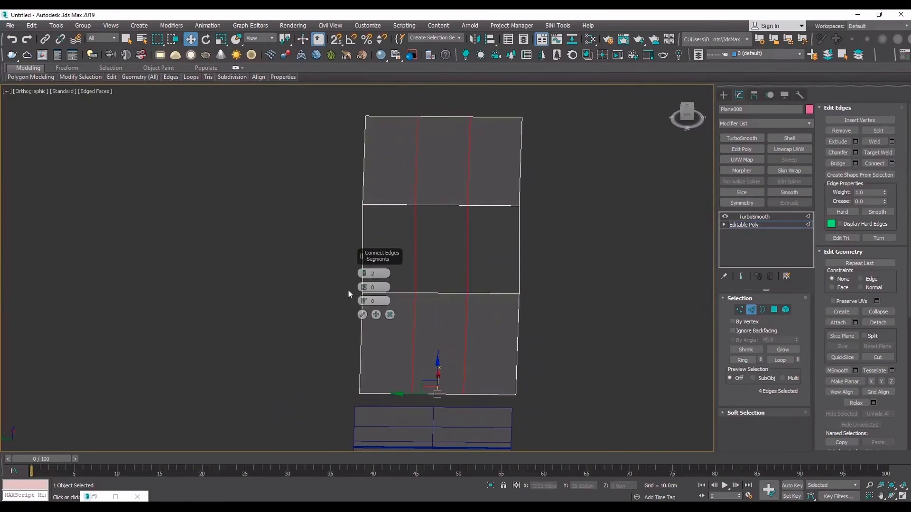
click(362, 315)
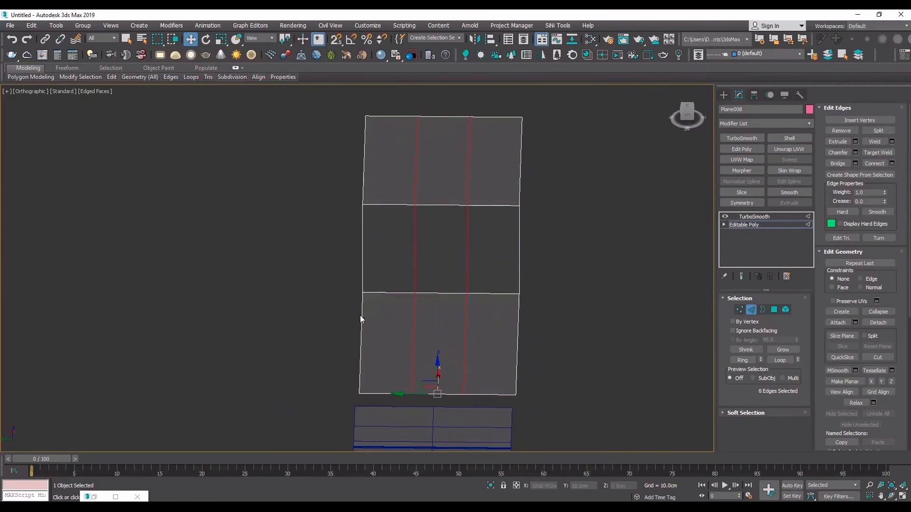
- Extrude the two new lengthwise edge loops by -12.998 cm with a width of 3.0 cm to form V-shaped grooves
click(856, 142)
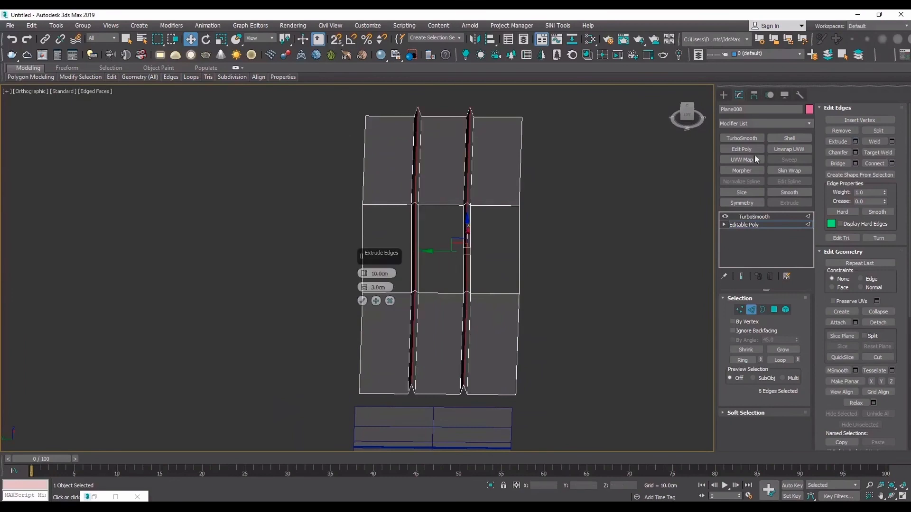
drag(365, 274, 368, 313)
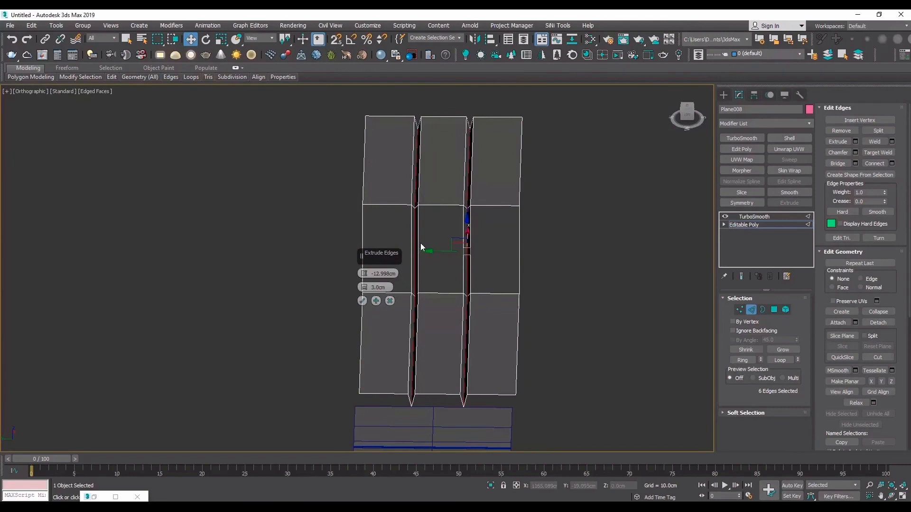
click(362, 300)
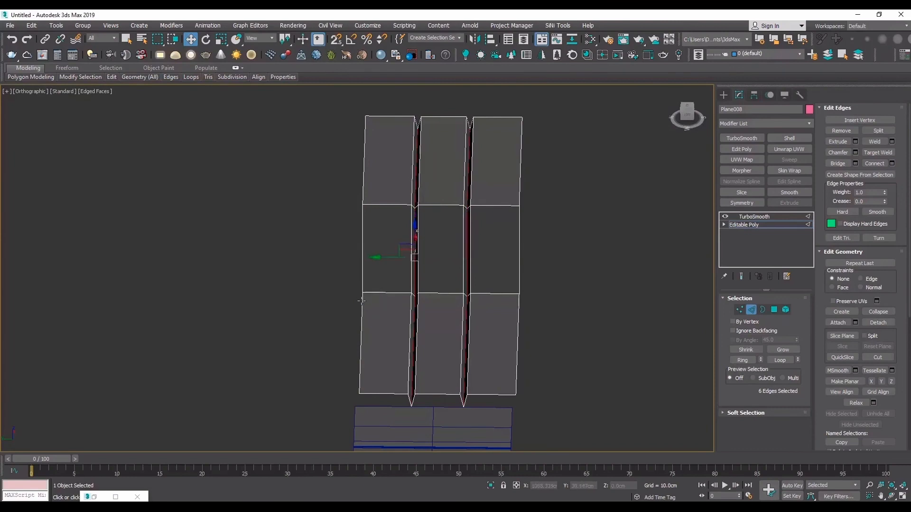
- Chamfer the bottom edges of both V-shaped grooves into narrow strips
scroll(467, 208, up, 10)
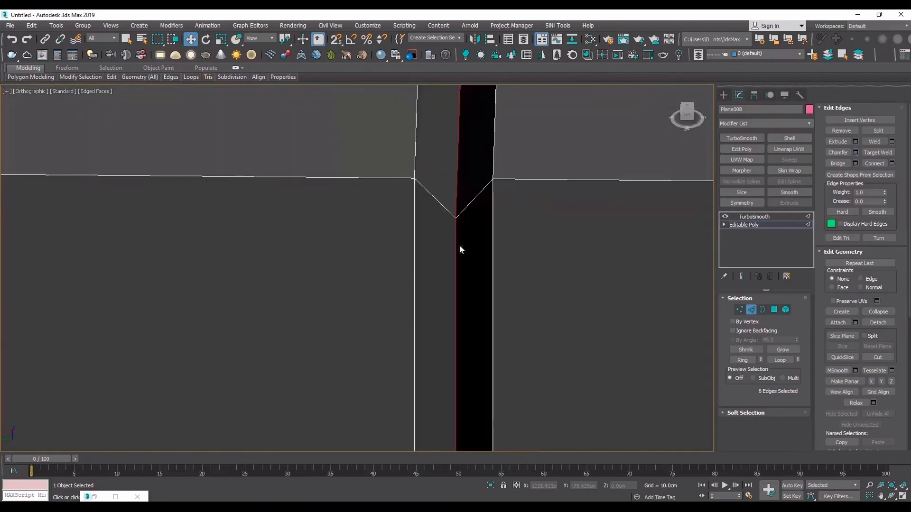
click(360, 353)
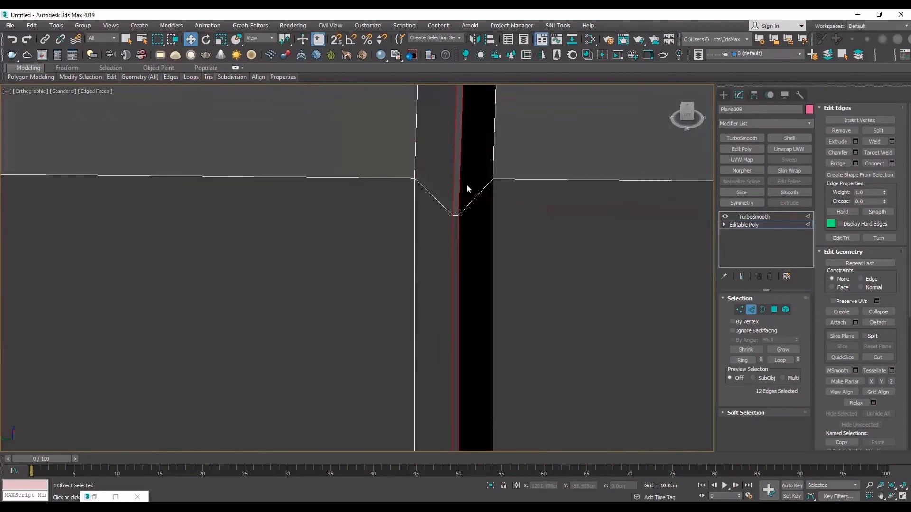
- Chamfer the four upper edge loops along both V-shaped grooves by 0.383 cm
click(494, 159)
ctrl+double_click(416, 163)
scroll(418, 172, down, 9)
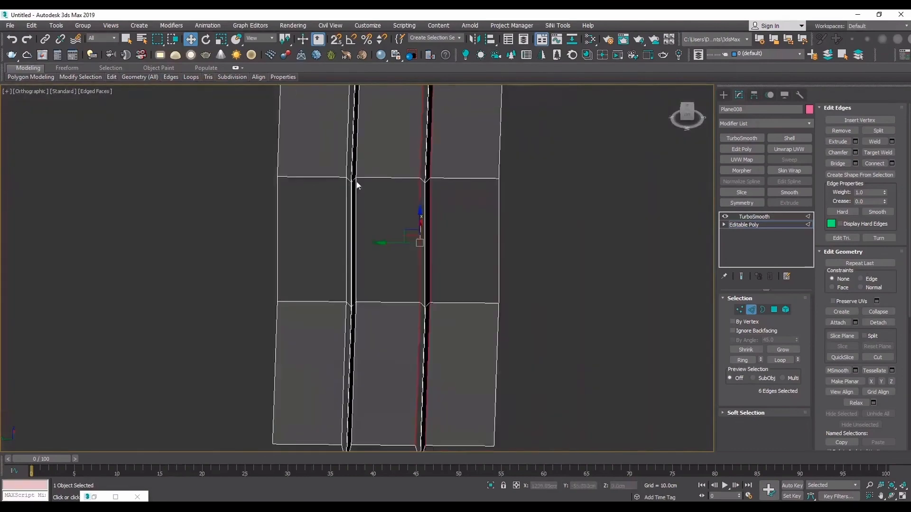
scroll(354, 174, up, 3)
ctrl+click(365, 183)
ctrl+double_click(365, 183)
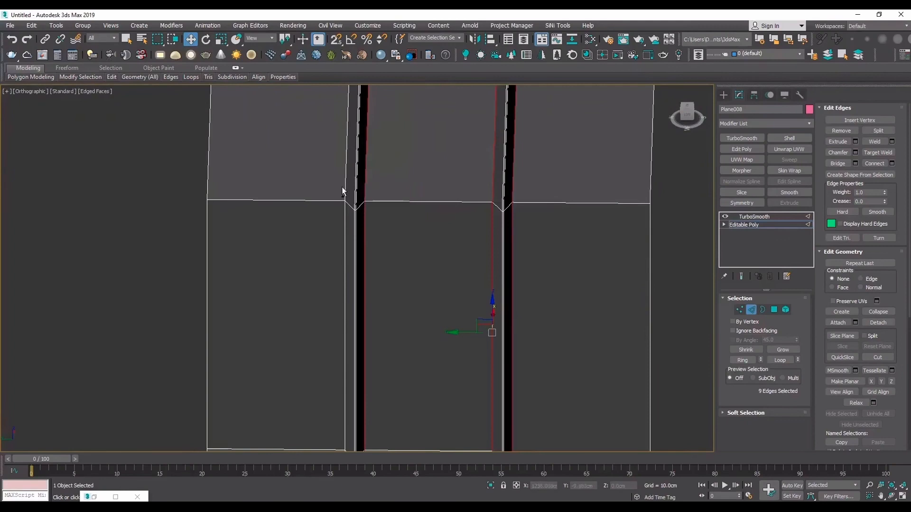
ctrl+double_click(343, 190)
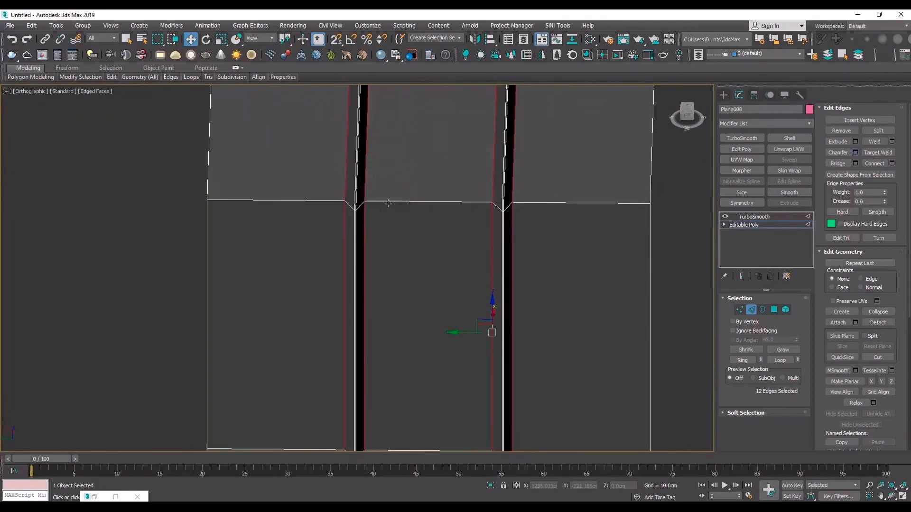
scroll(348, 179, up, 6)
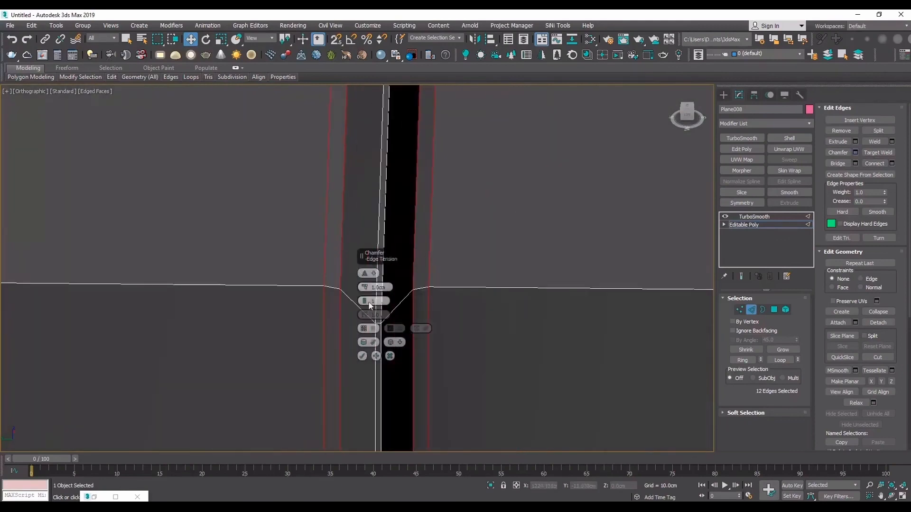
drag(364, 288, 364, 332)
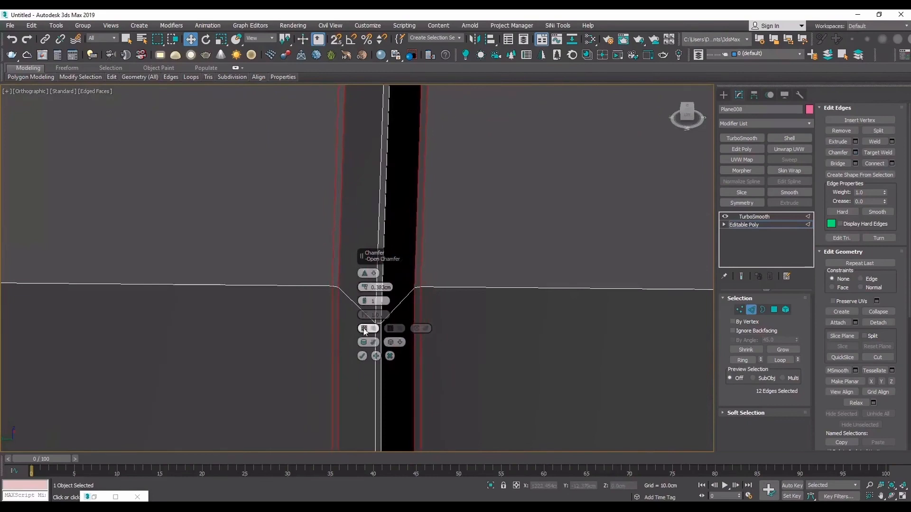
click(362, 356)
- Turn TurboSmooth on for the grooved plane and set its iterations to 2
click(741, 217)
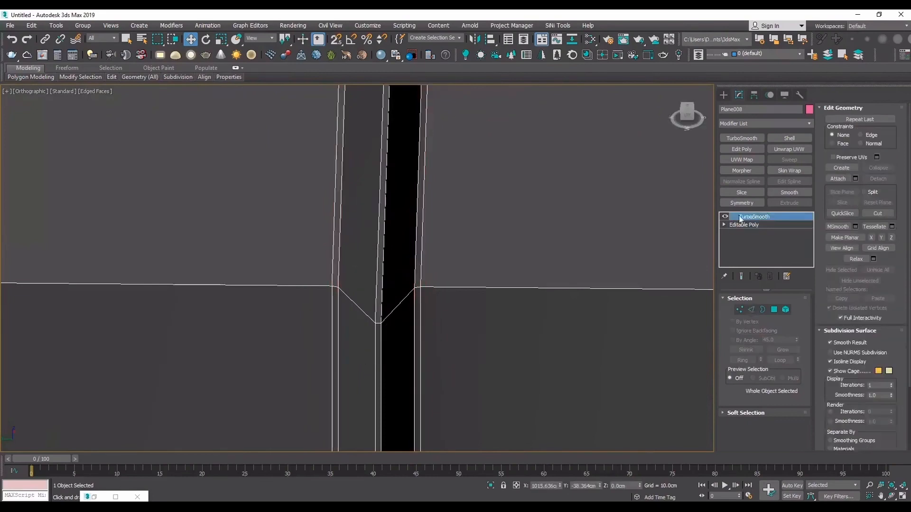
click(725, 217)
key(F4)
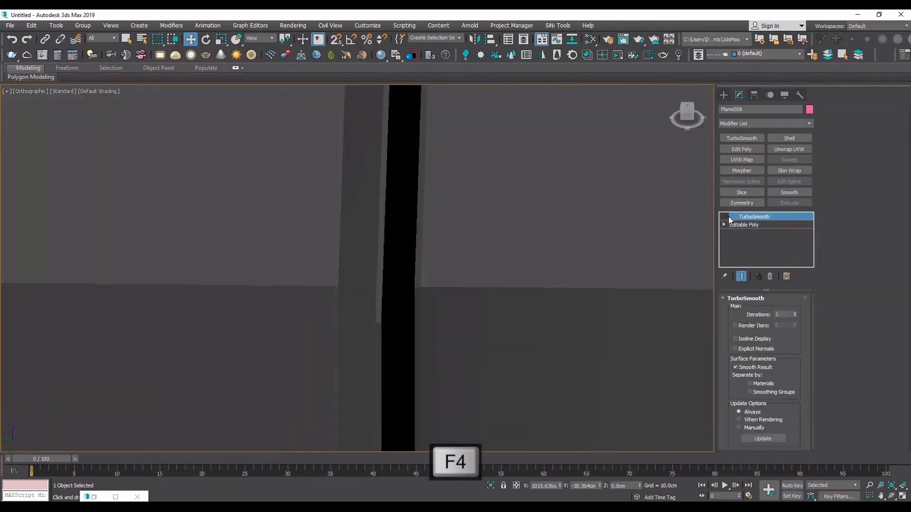
click(728, 217)
click(795, 313)
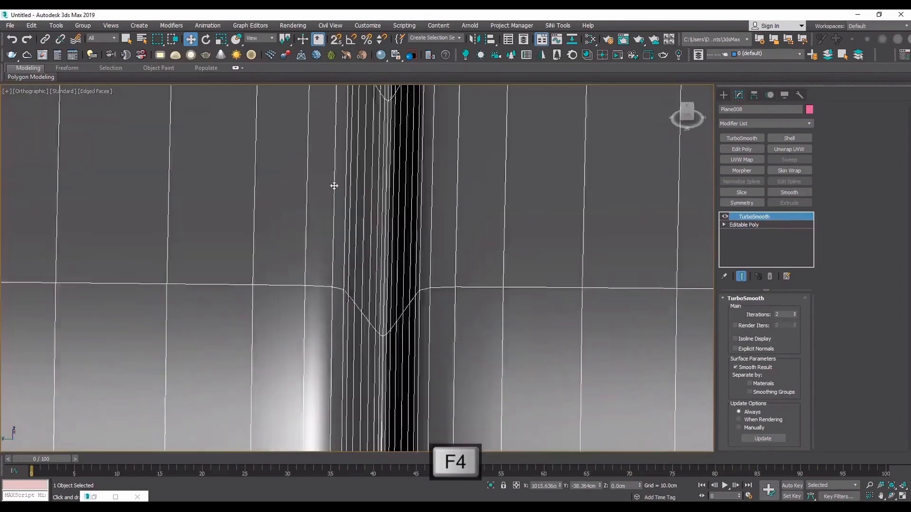
- Examine the smoothed grooves on the shaded plane from several angles, including their V-shaped ends up close
scroll(460, 246, down, 5)
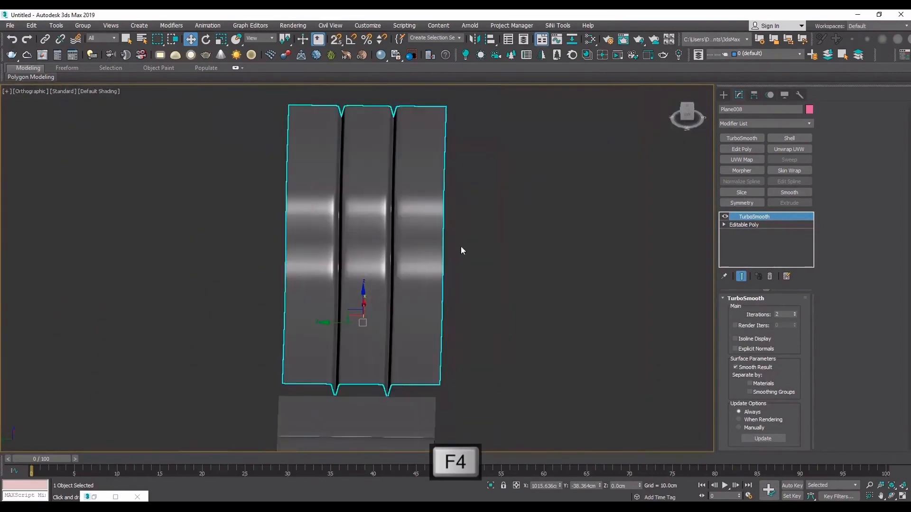
click(890, 497)
drag(320, 240, 289, 226)
drag(403, 266, 423, 268)
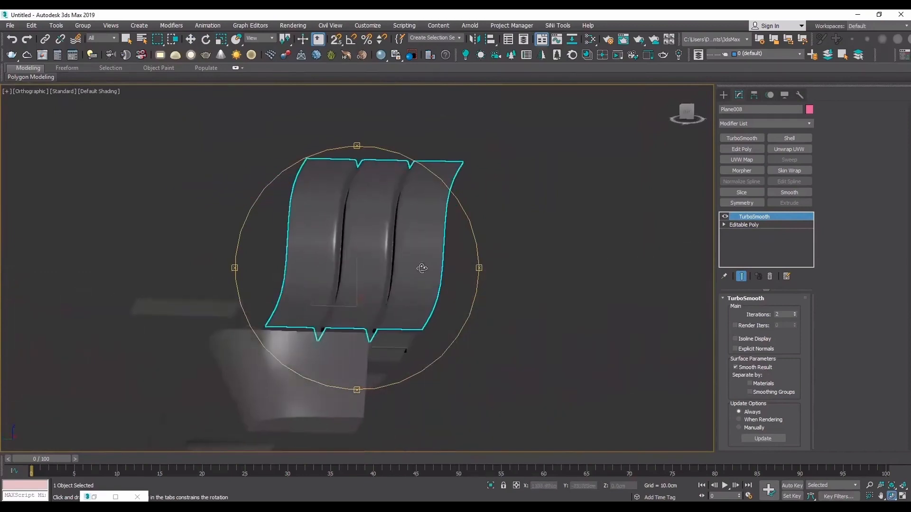
scroll(409, 163, up, 10)
key(F4)
key(F4)
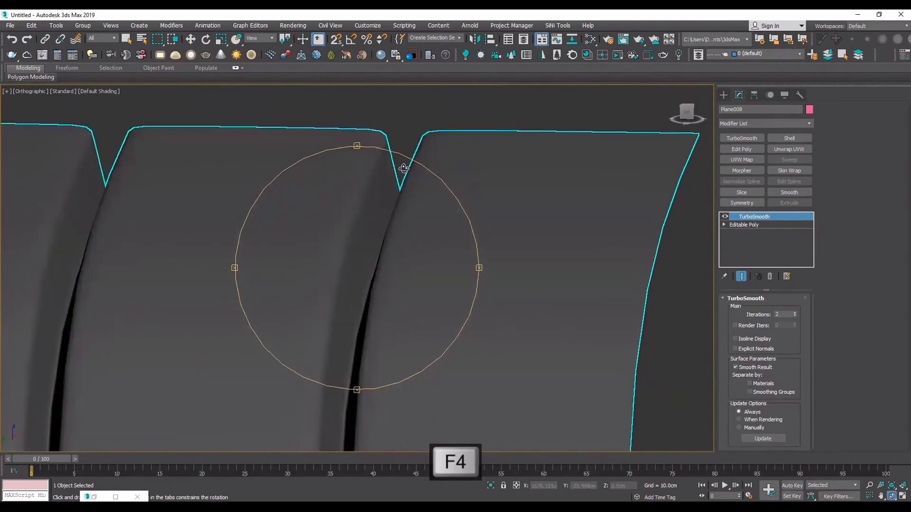
scroll(401, 176, down, 5)
mouse_move(397, 185)
mouse_down()
mouse_move(400, 200)
mouse_move(393, 196)
mouse_up()
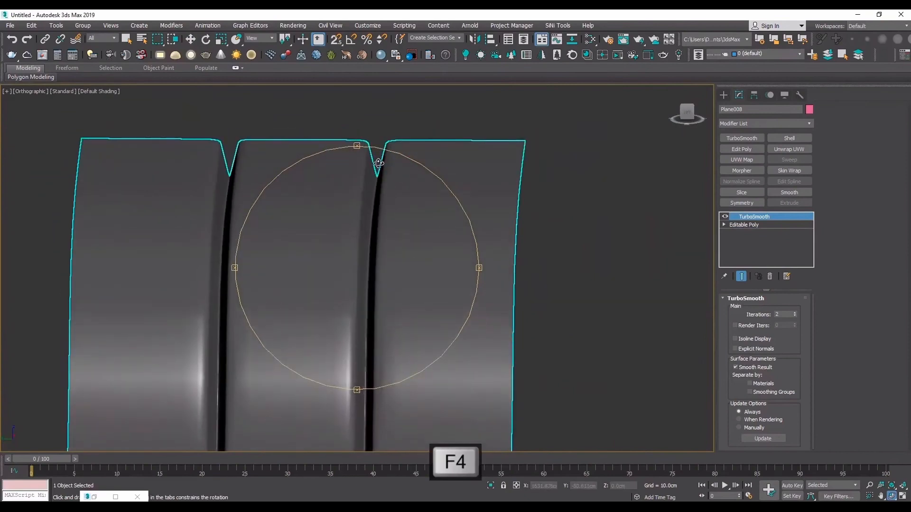
drag(327, 180, 331, 291)
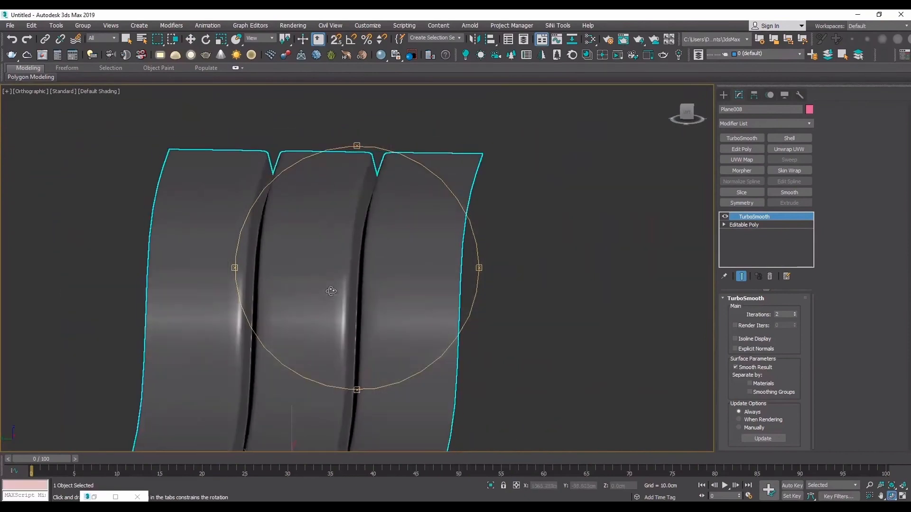
scroll(375, 165, up, 10)
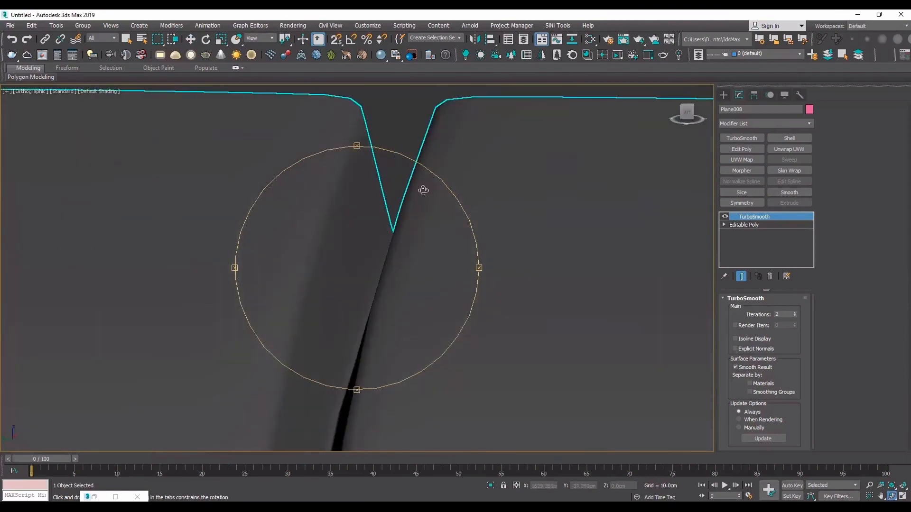
- Examine the groove end profiles with edged faces shown, comparing them with the neighbouring plane's square groove
scroll(424, 189, down, 10)
drag(368, 260, 271, 298)
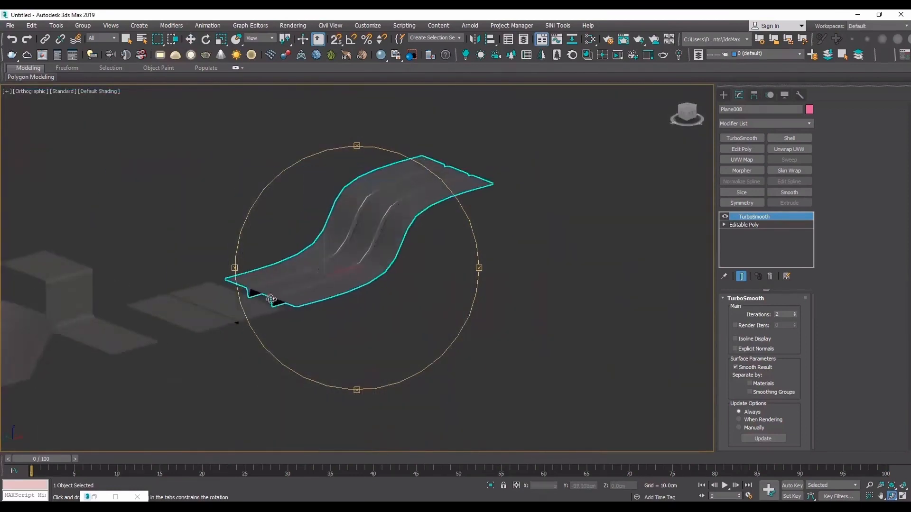
scroll(213, 337, up, 3)
key(F4)
scroll(314, 309, up, 5)
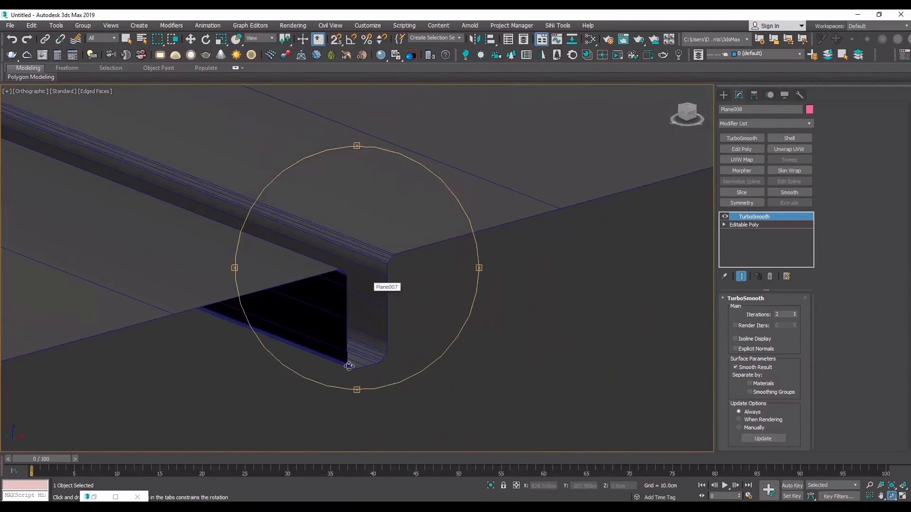
drag(343, 357, 422, 267)
scroll(493, 306, up, 4)
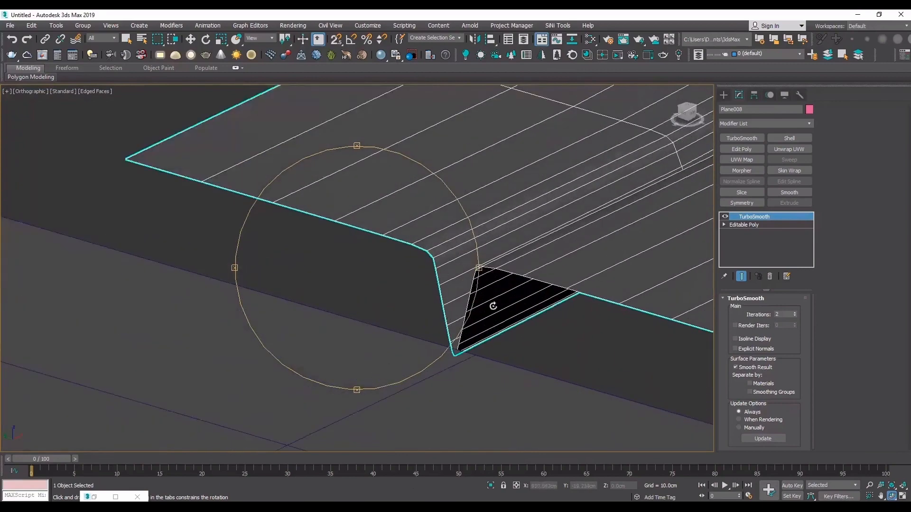
scroll(476, 281, up, 4)
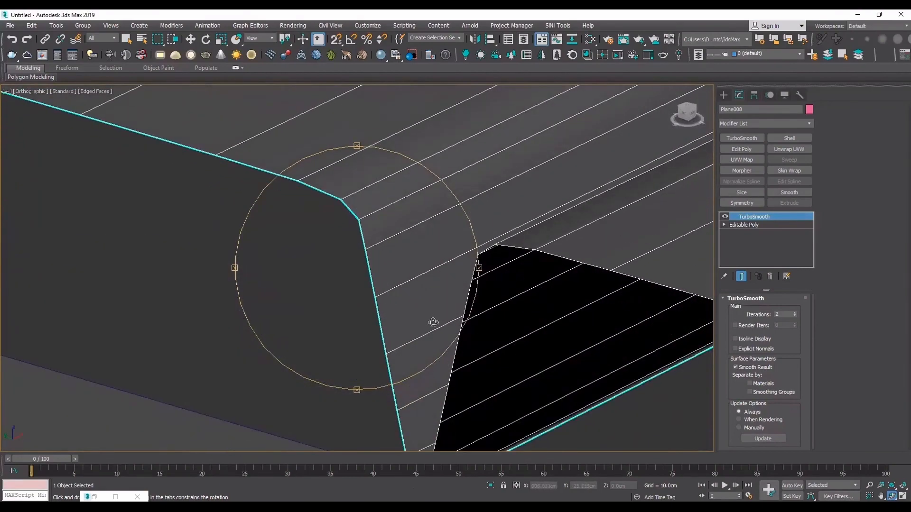
scroll(253, 301, down, 8)
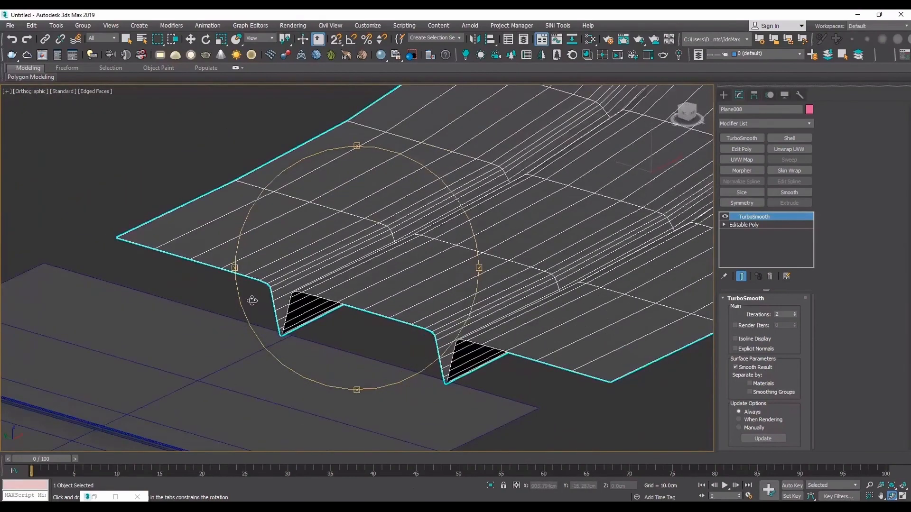
drag(252, 300, 380, 270)
key(w)
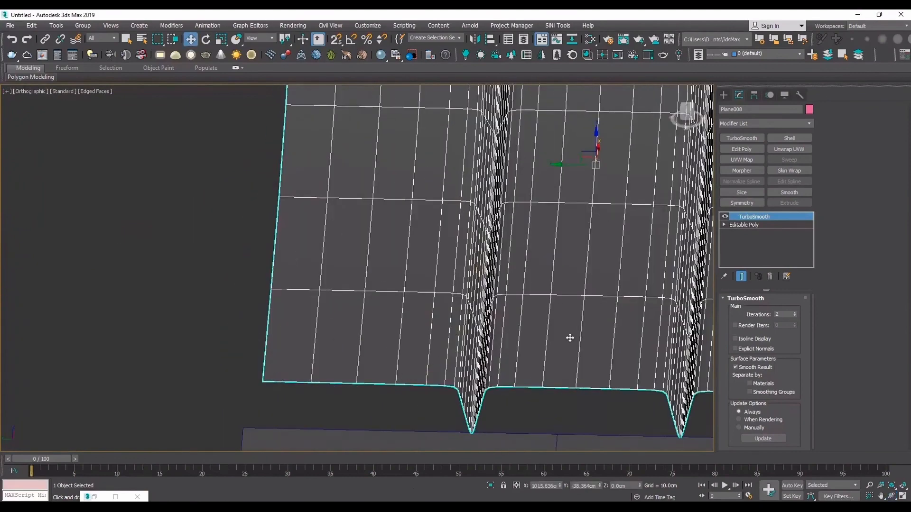
- Turn TurboSmooth off and return to the plane's Editable Poly level with edged faces shown
click(725, 217)
key(F4)
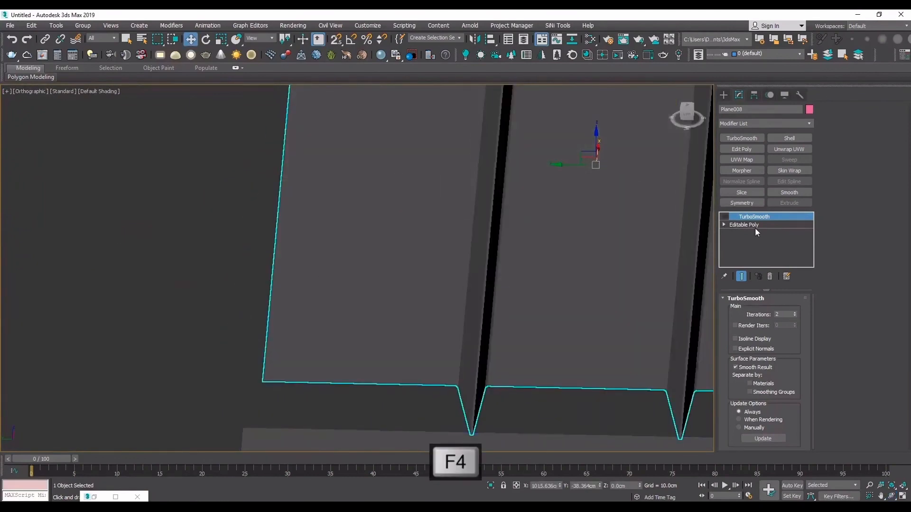
click(755, 225)
scroll(648, 258, down, 2)
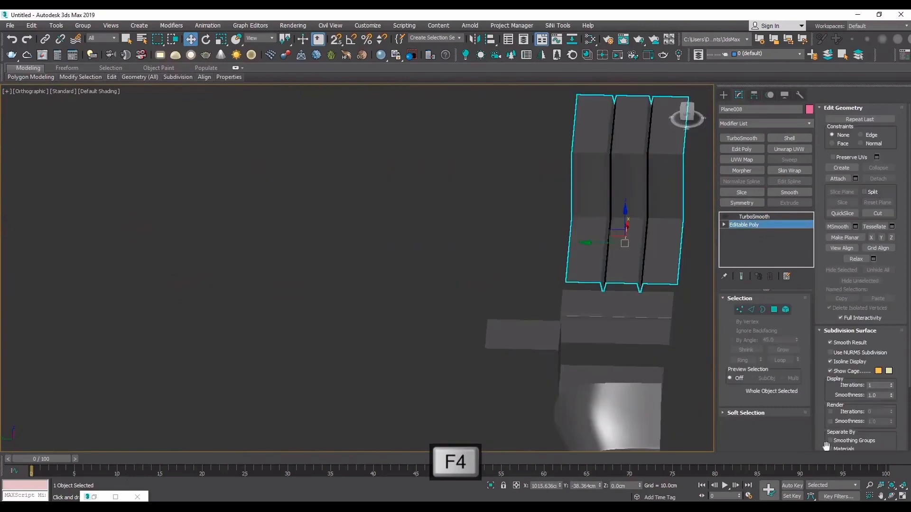
key(F4)
- Select the middle strip's four crosswise edges and connect them with a single lengthwise edge loop
alt+middle_drag(431, 239, 372, 242)
key(2)
key(w)
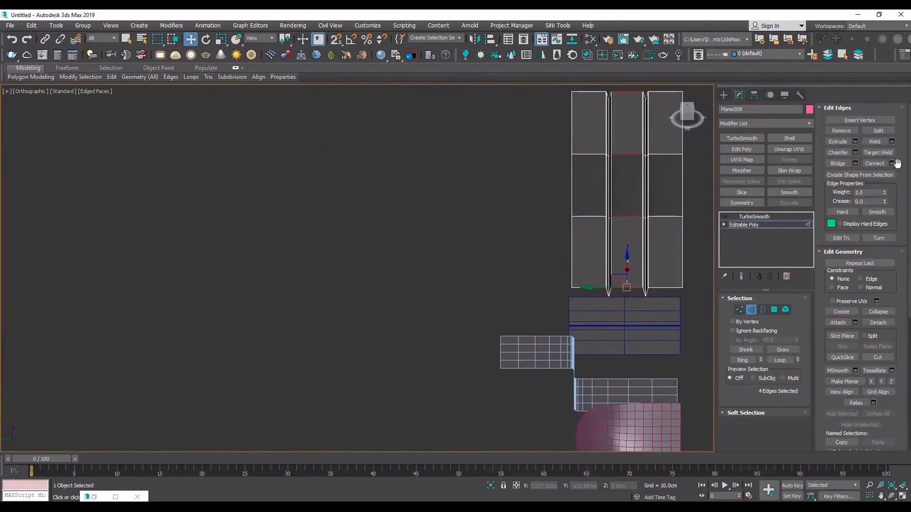
click(892, 164)
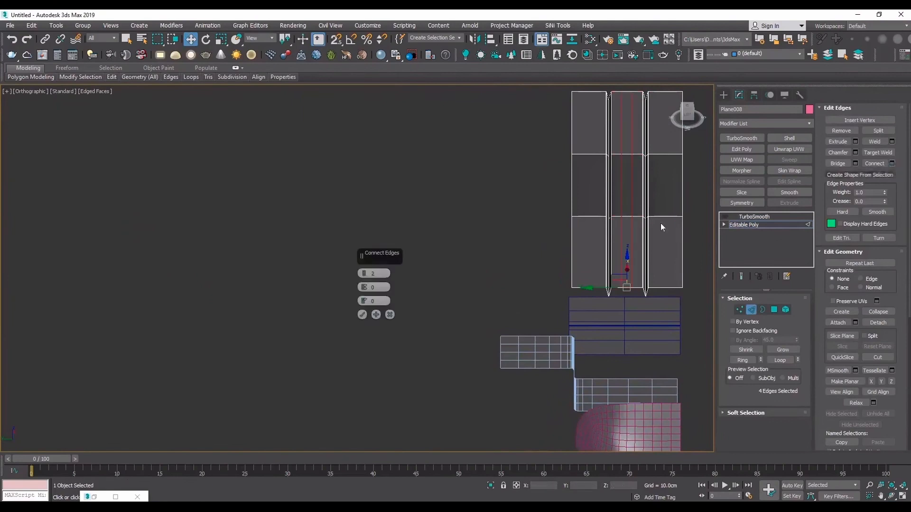
click(363, 315)
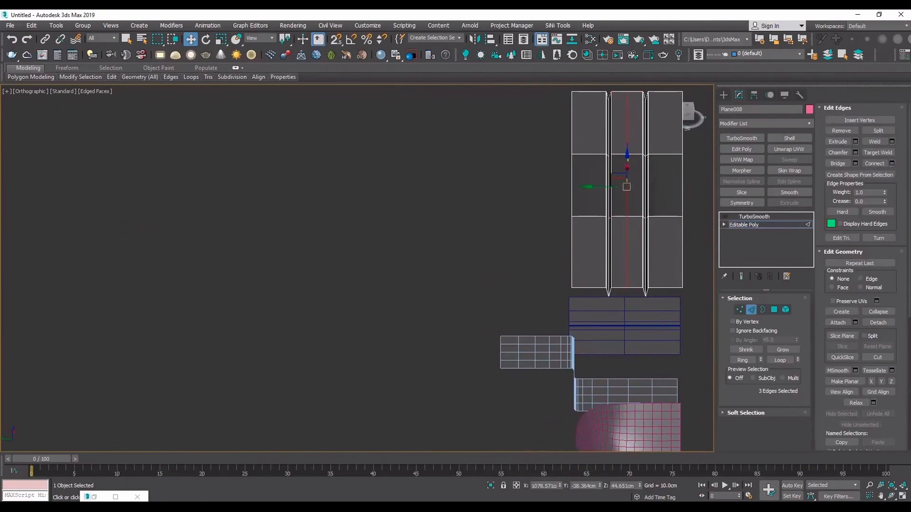
- Extrude the middle edge loop by -2.617 cm with a width of 0.312 cm to form a narrow, shallow groove
click(856, 141)
key(z)
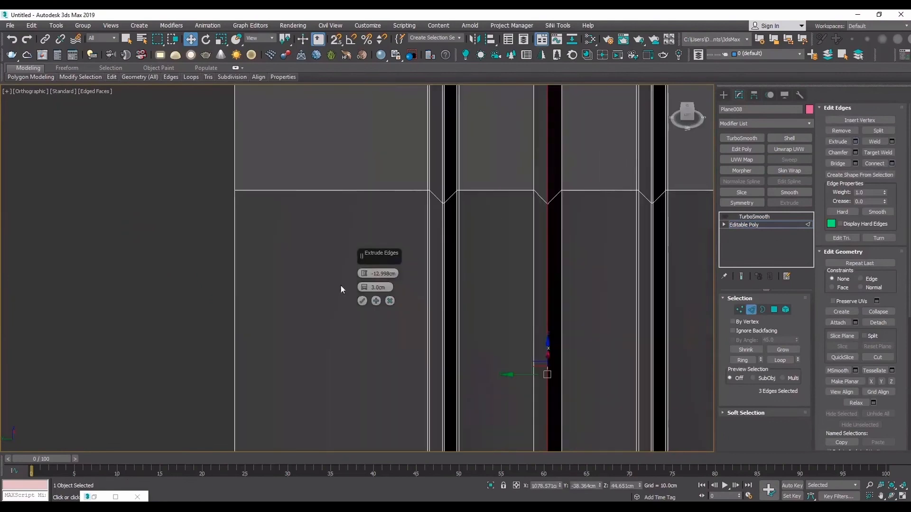
drag(364, 287, 364, 306)
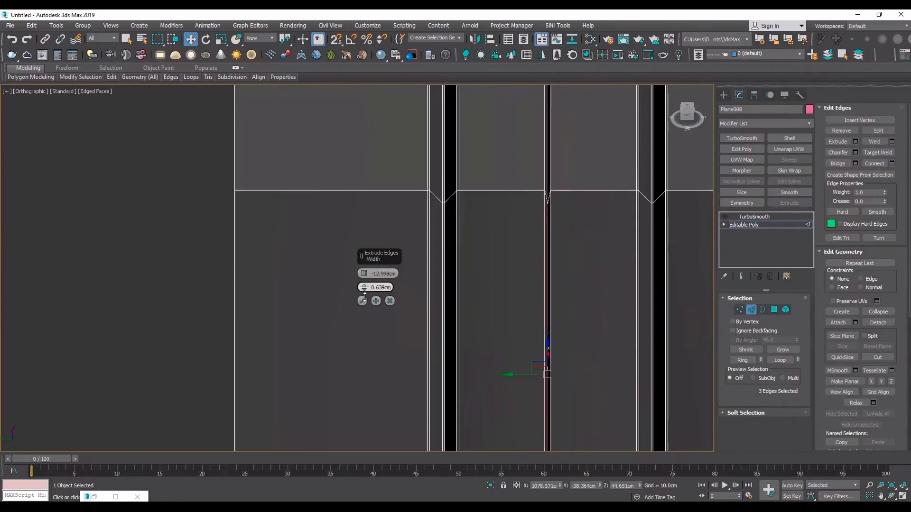
click(892, 496)
drag(475, 263, 525, 170)
key(F3)
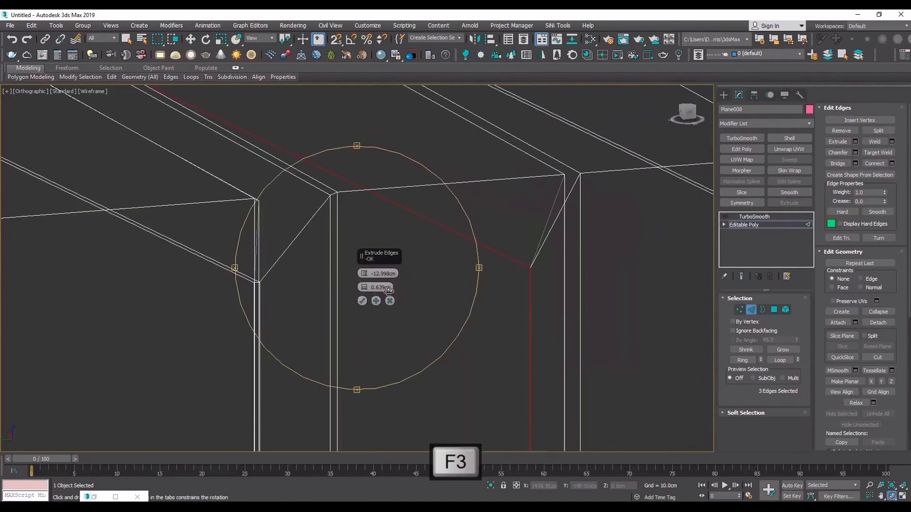
drag(363, 287, 385, 135)
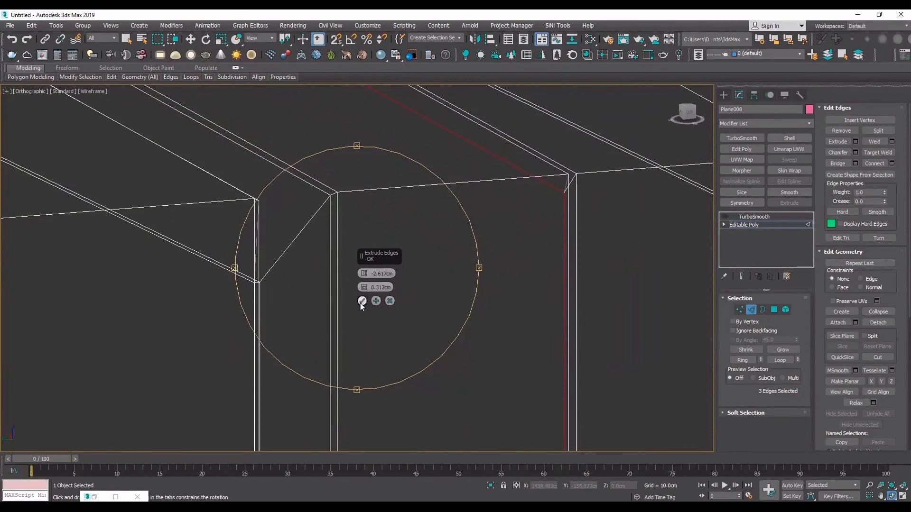
click(361, 301)
- Chamfer the bottom edge loop of the narrow middle groove by 0.383 cm
scroll(565, 171, up, 5)
right_click(622, 201)
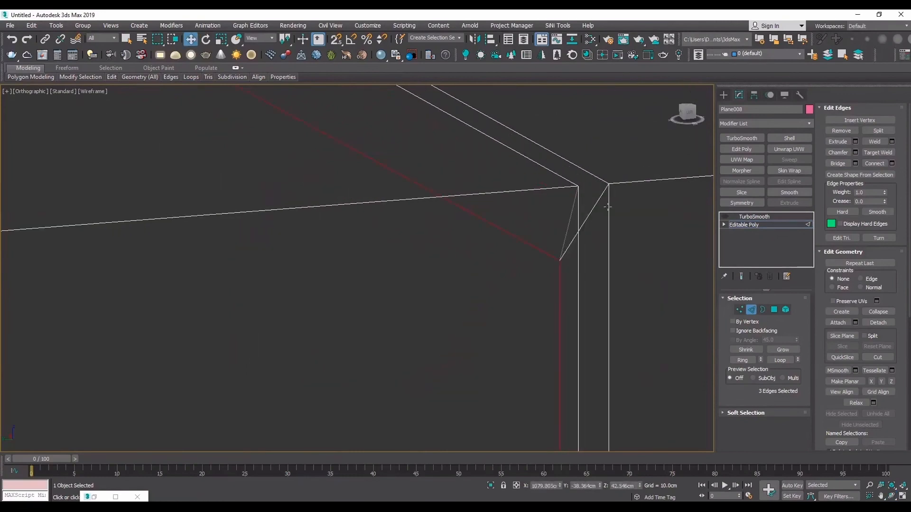
click(608, 207)
key(ctrl+z)
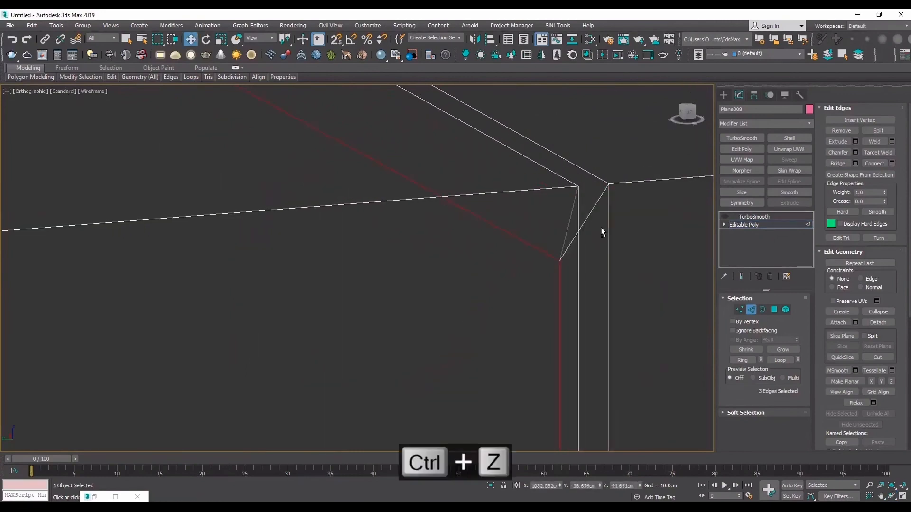
click(855, 153)
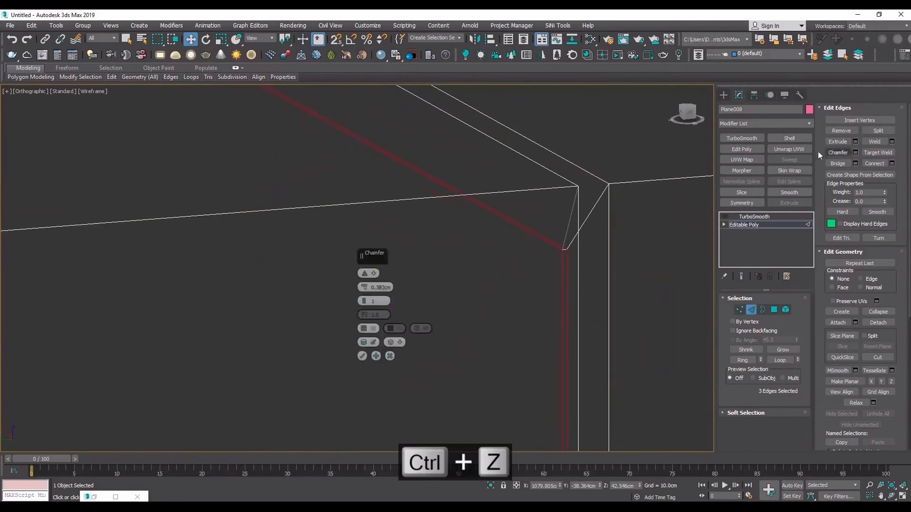
click(361, 358)
- Chamfer the narrow groove's two upper edge loops into tight support strips and show the TurboSmooth result without edges
double_click(608, 210)
ctrl+double_click(579, 249)
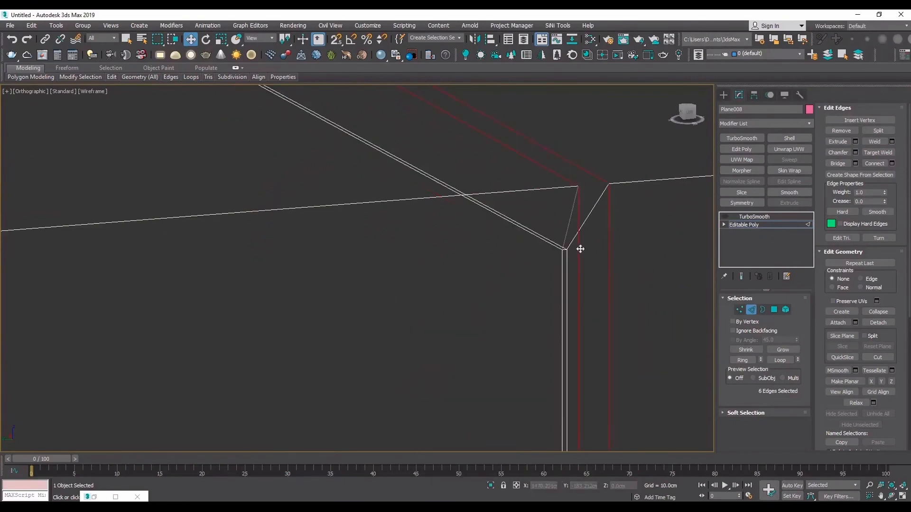
click(855, 154)
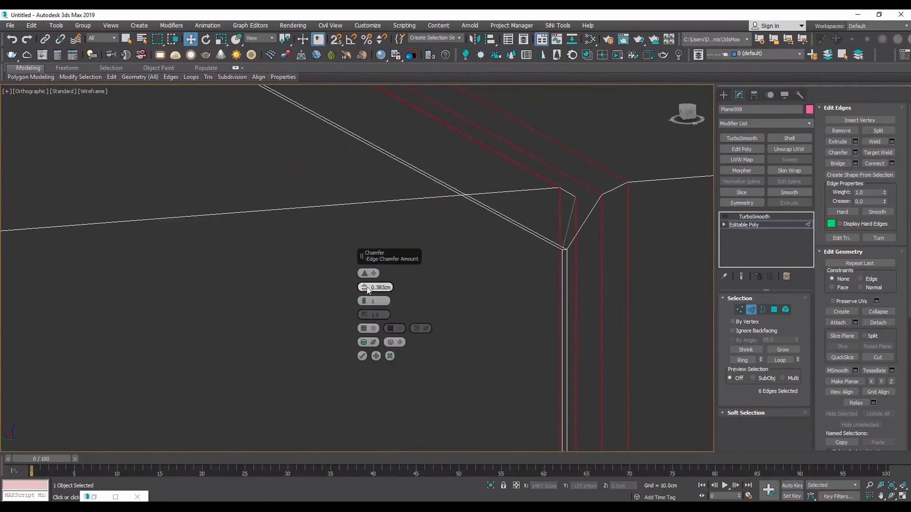
drag(364, 288, 364, 302)
click(362, 356)
key(F4)
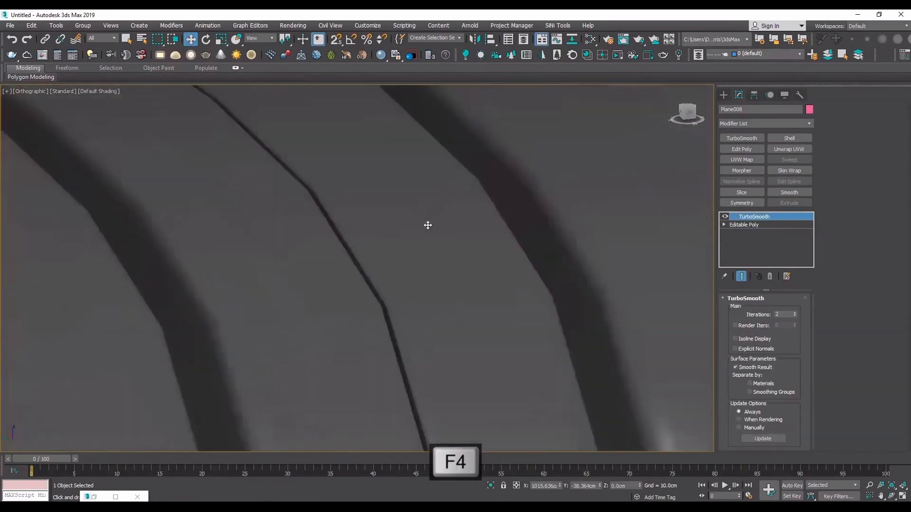
- Raise the grooved plane's TurboSmooth iterations to 3
scroll(427, 225, down, 6)
scroll(427, 333, up, 2)
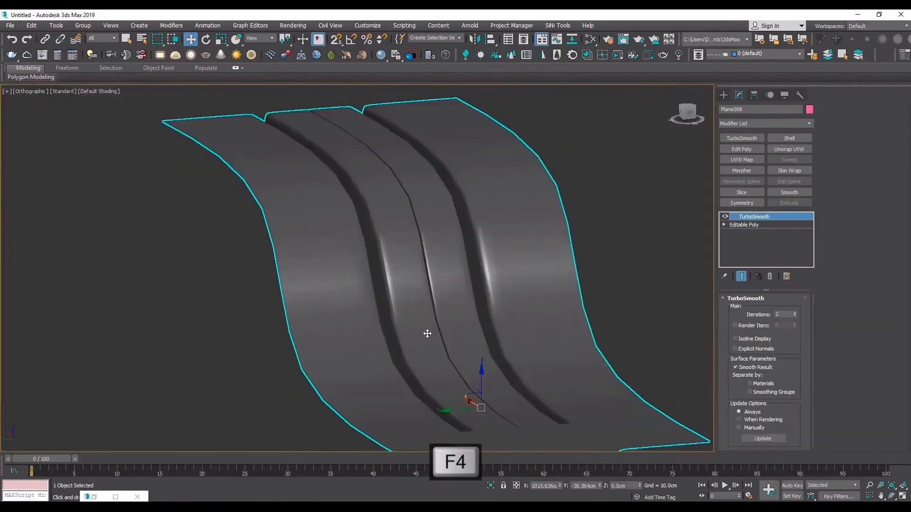
click(796, 312)
- Examine the smoothed narrow middle groove and the two wider grooves up close and from several angles
click(888, 497)
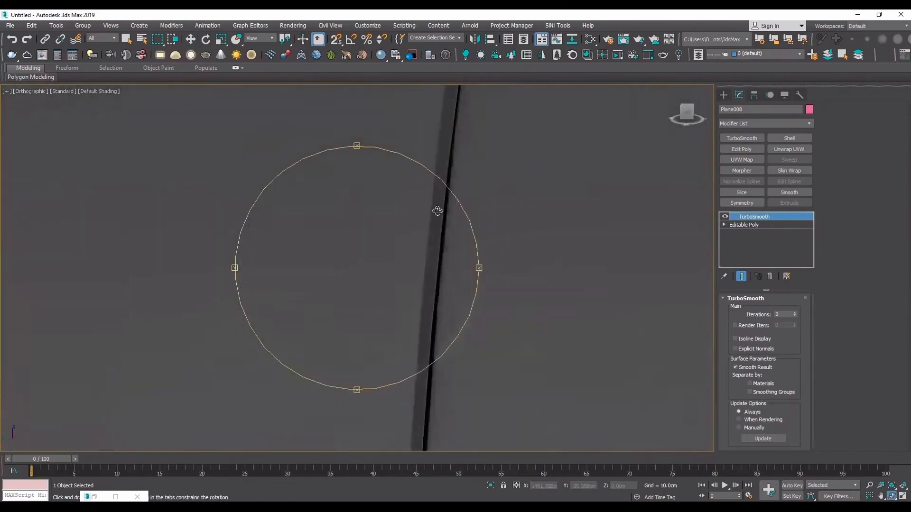
scroll(438, 211, up, 4)
key(F4)
key(F4)
scroll(436, 165, down, 6)
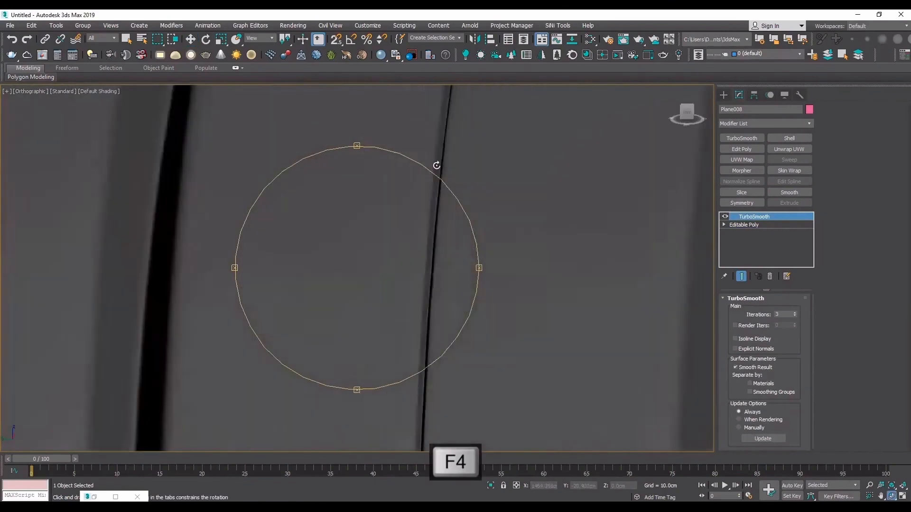
scroll(437, 165, down, 3)
drag(416, 209, 424, 193)
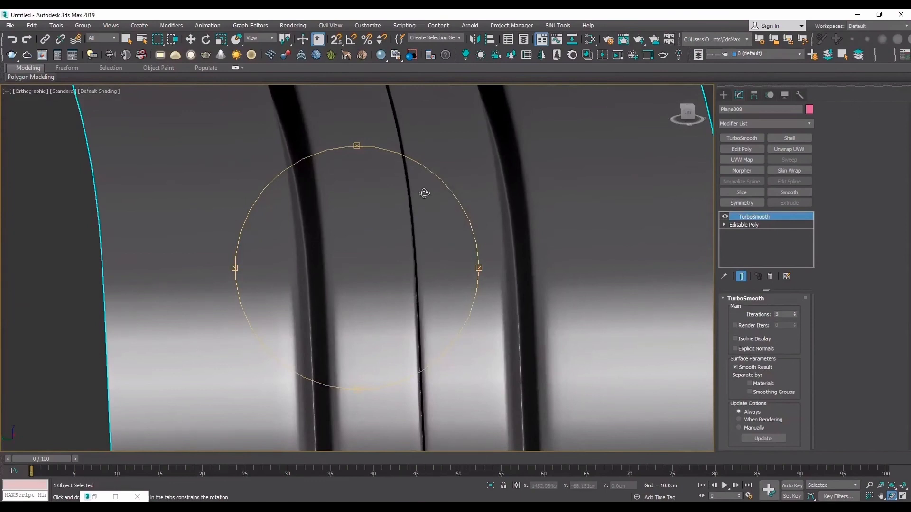
drag(461, 173, 383, 175)
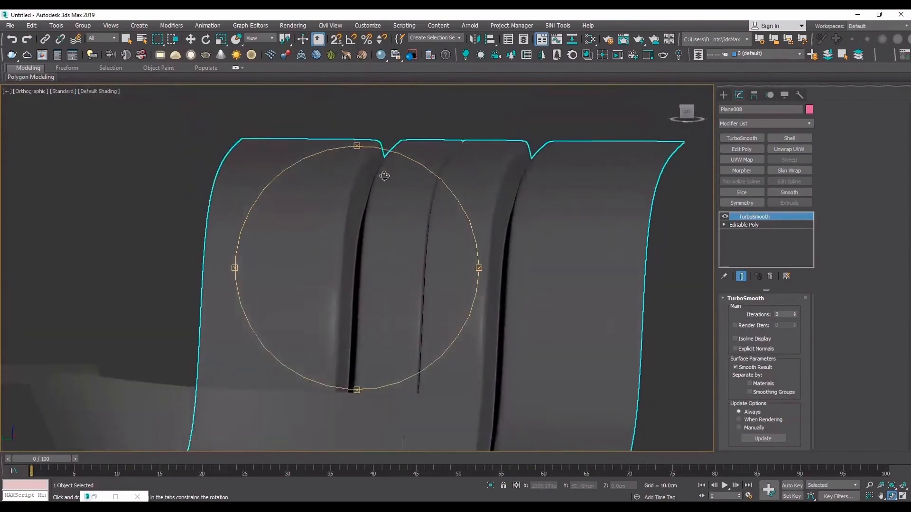
drag(440, 226, 415, 209)
- Turn off the TurboSmooth result and return to the plane's Editable Poly level in a top view with edged faces
click(725, 217)
key(F4)
key(t)
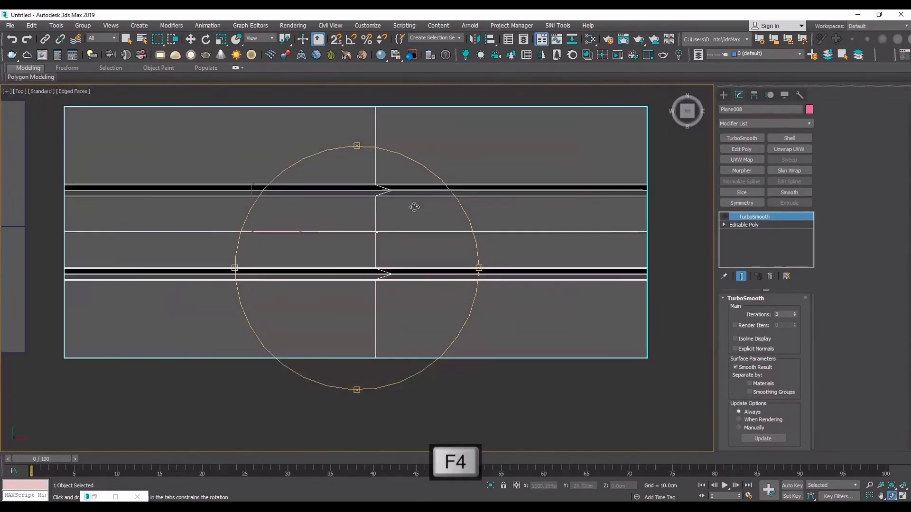
click(745, 225)
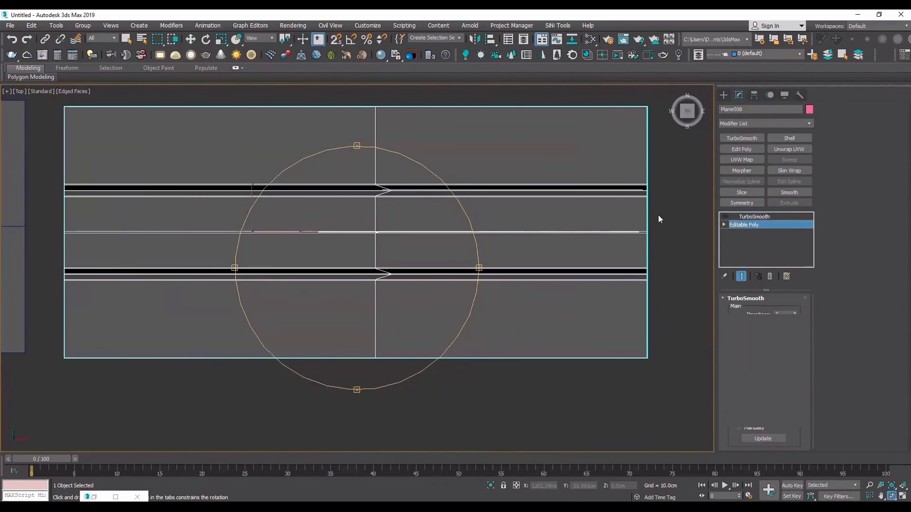